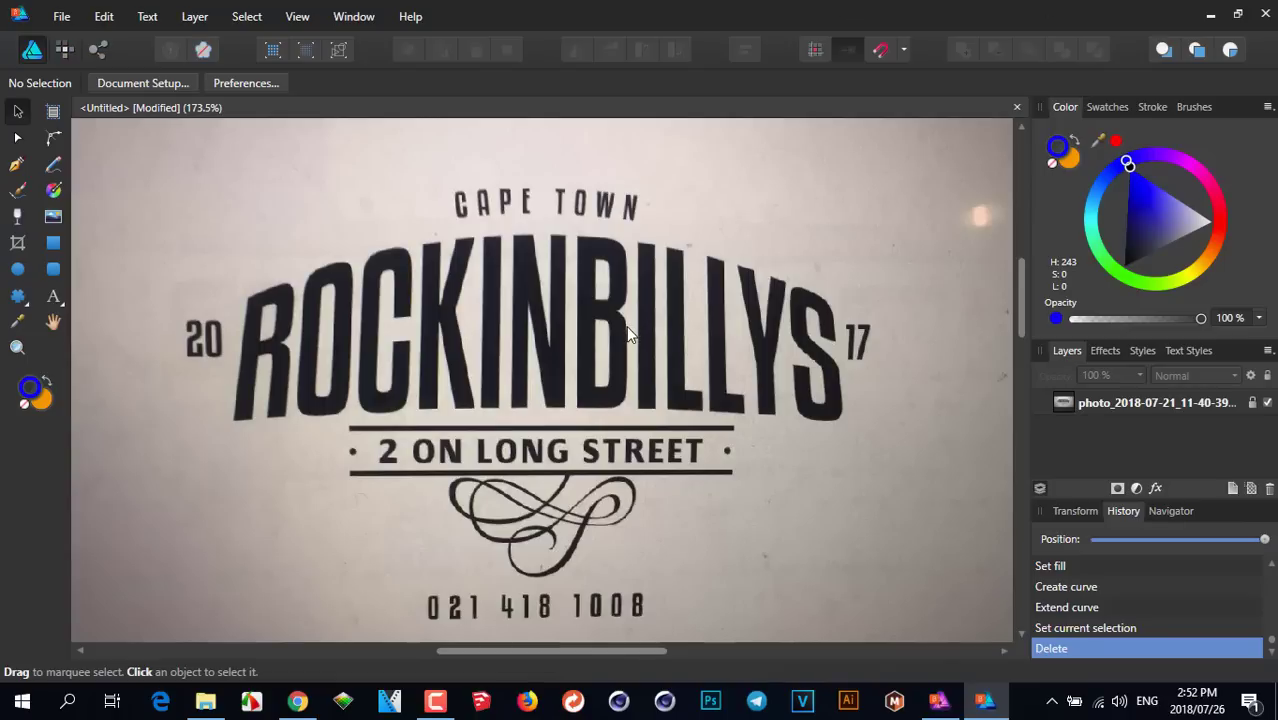
pyautogui.scroll(1, 605, 305)
pyautogui.scroll(-1, 663, 298)
pyautogui.scroll(1, 663, 298)
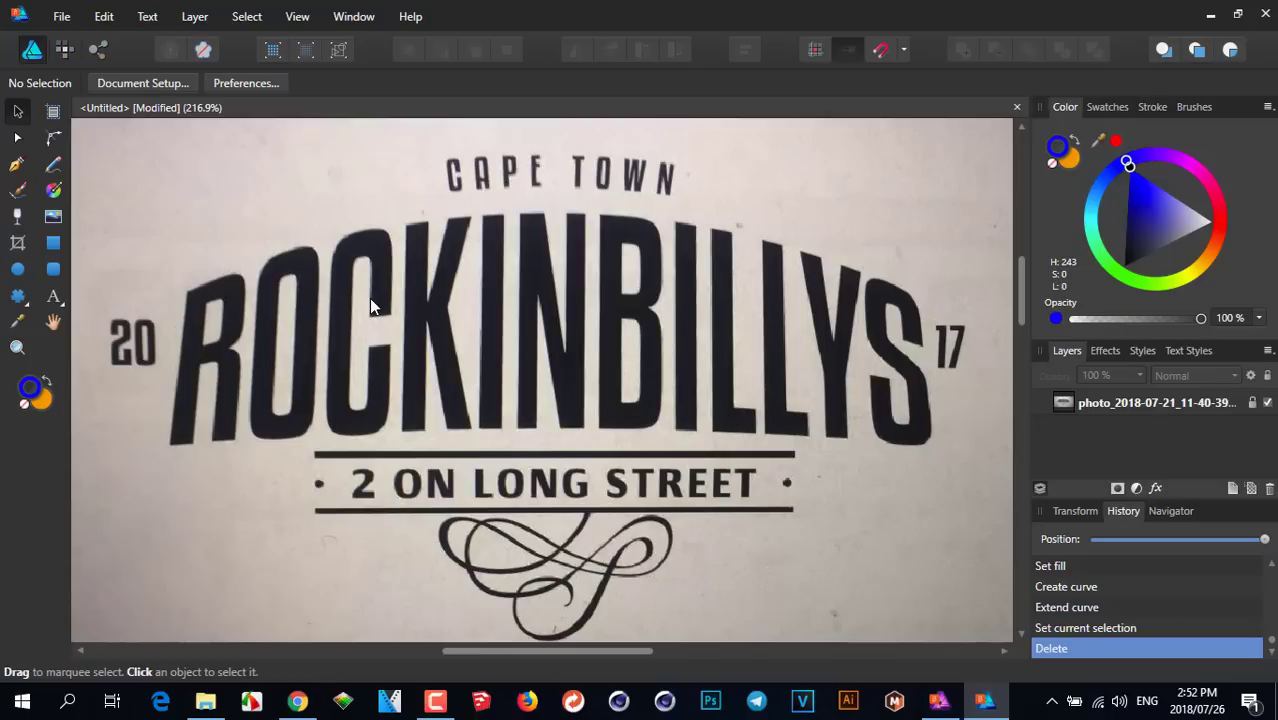
pyautogui.scroll(-1, 369, 299)
pyautogui.scroll(1, 326, 296)
pyautogui.scroll(-1, 603, 145)
pyautogui.scroll(1, 259, 260)
pyautogui.scroll(-1, 258, 260)
pyautogui.scroll(1, 355, 313)
pyautogui.scroll(-1, 355, 313)
pyautogui.scroll(1, 339, 183)
pyautogui.scroll(-1, 548, 430)
pyautogui.scroll(1, 505, 398)
pyautogui.scroll(-1, 548, 208)
pyautogui.scroll(1, 644, 240)
pyautogui.scroll(-1, 609, 230)
pyautogui.scroll(1, 609, 230)
# Trace the left edge, base, bottom corner and lower right side of the B in ROCKINBILLYS with straight Pen tool segments
pyautogui.click(17, 164)
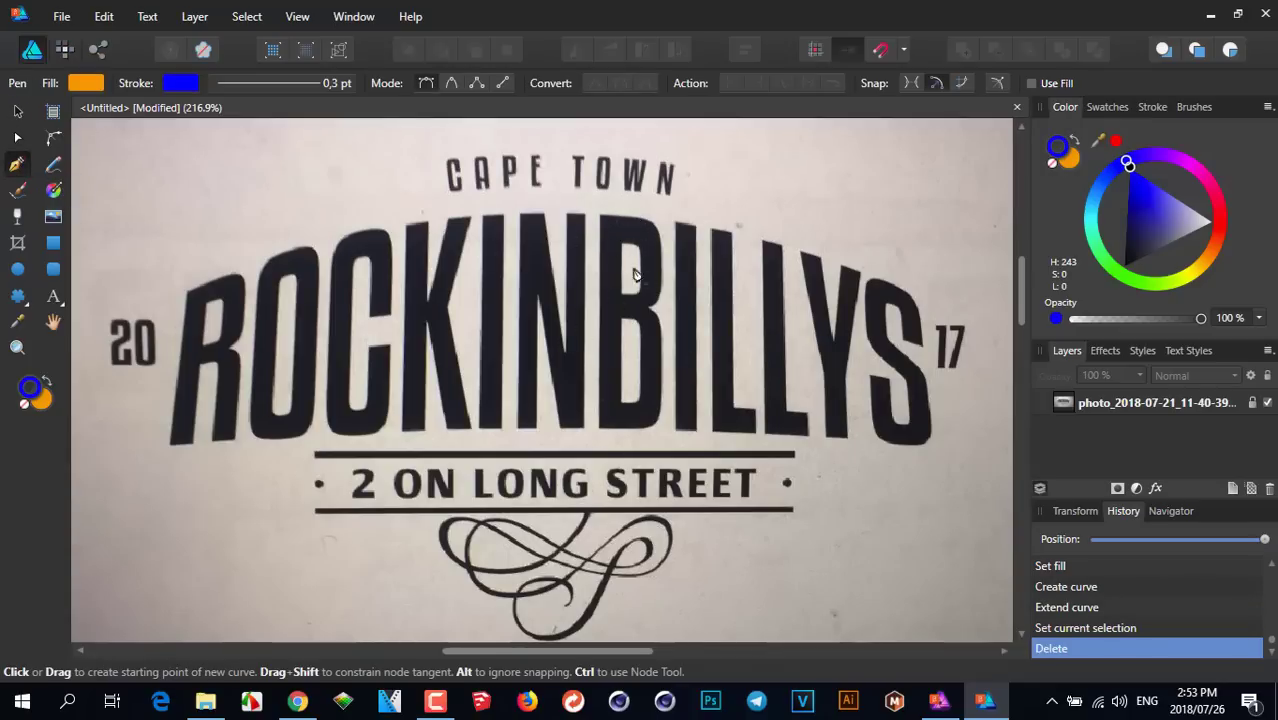
pyautogui.scroll(4, 633, 274)
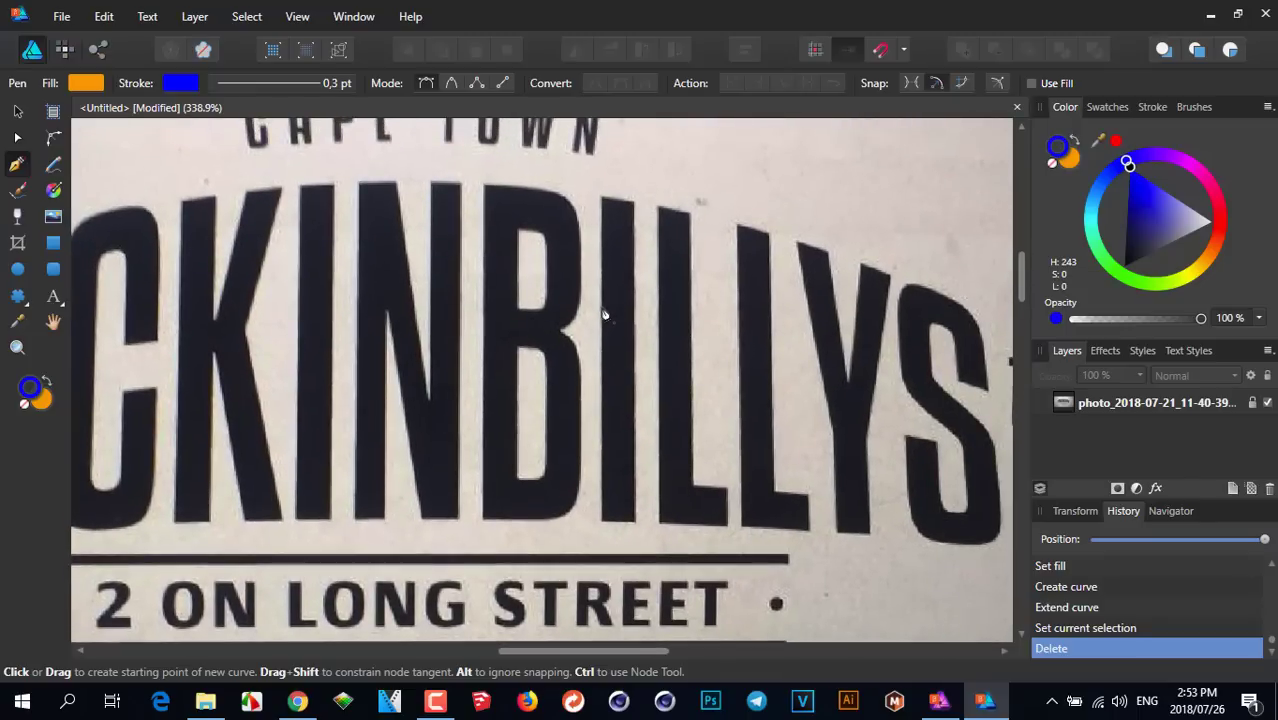
pyautogui.scroll(1, 606, 311)
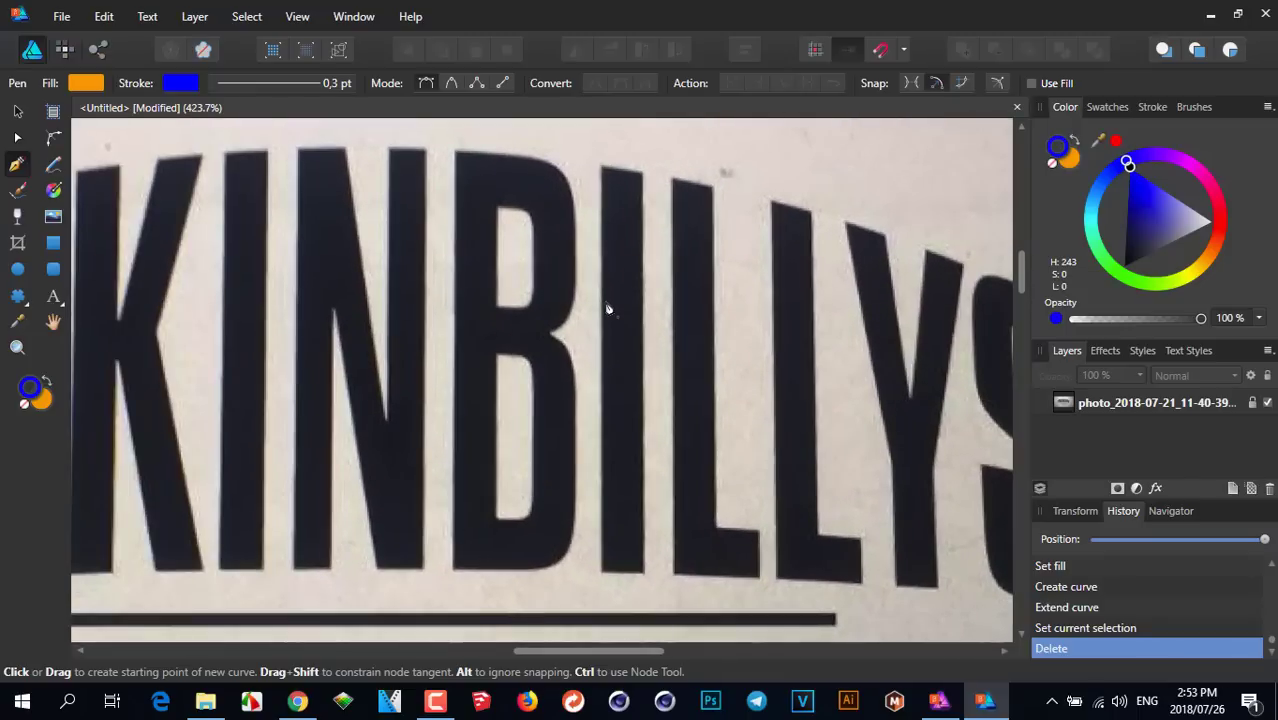
pyautogui.click(456, 152)
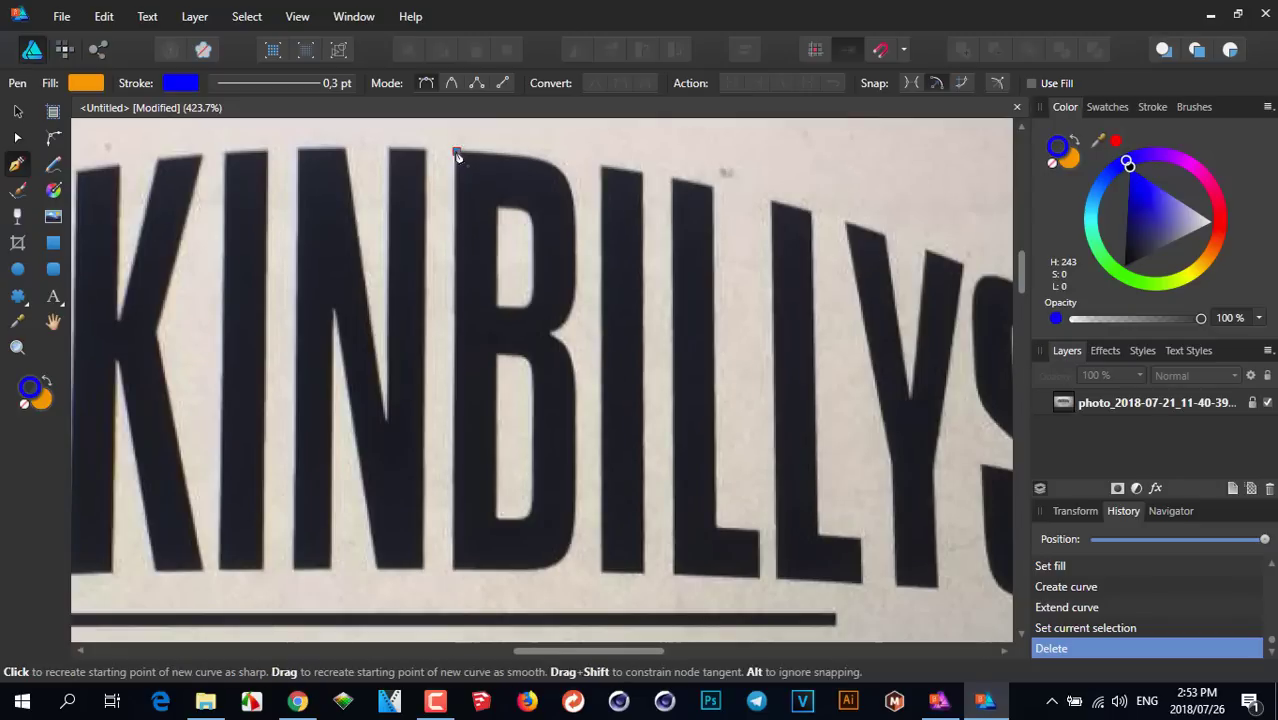
pyautogui.click(453, 566)
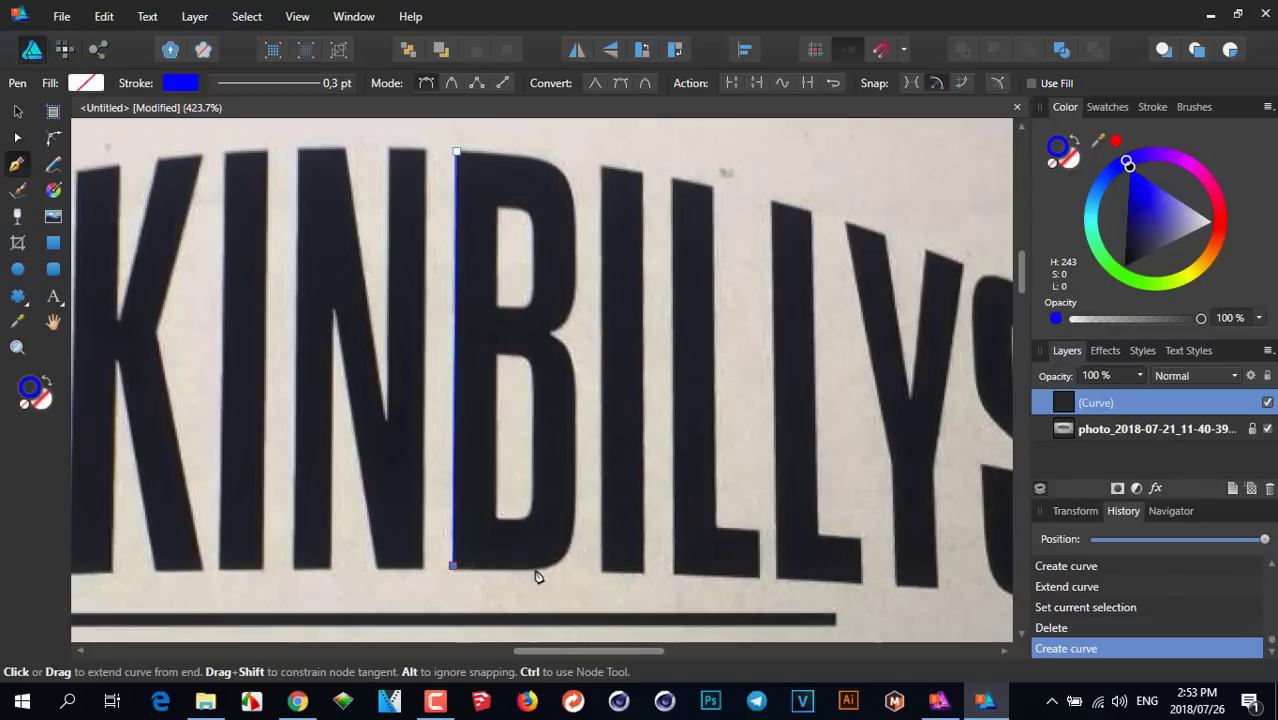
pyautogui.click(538, 570)
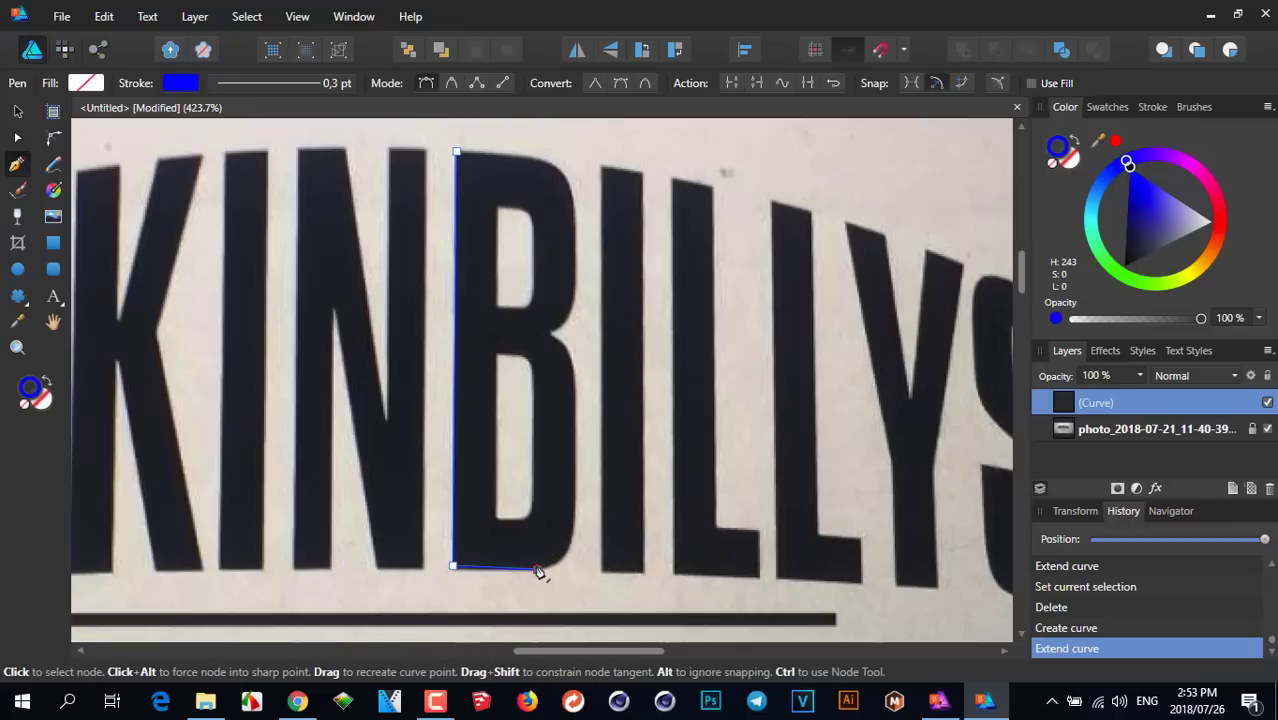
pyautogui.click(537, 569)
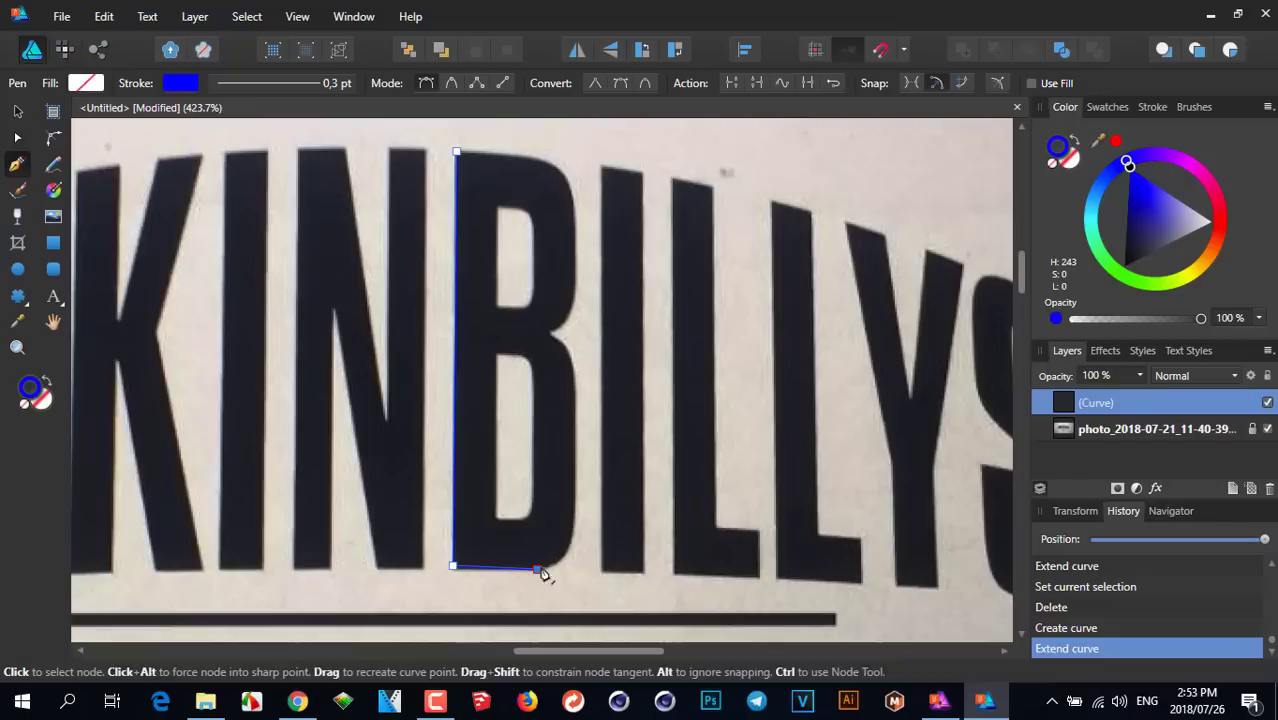
pyautogui.click(573, 526)
pyautogui.click(573, 362)
# Continue the B's outer outline through the waist notch, upper right side and top edge, and close it at the starting node
pyautogui.scroll(1, 558, 353)
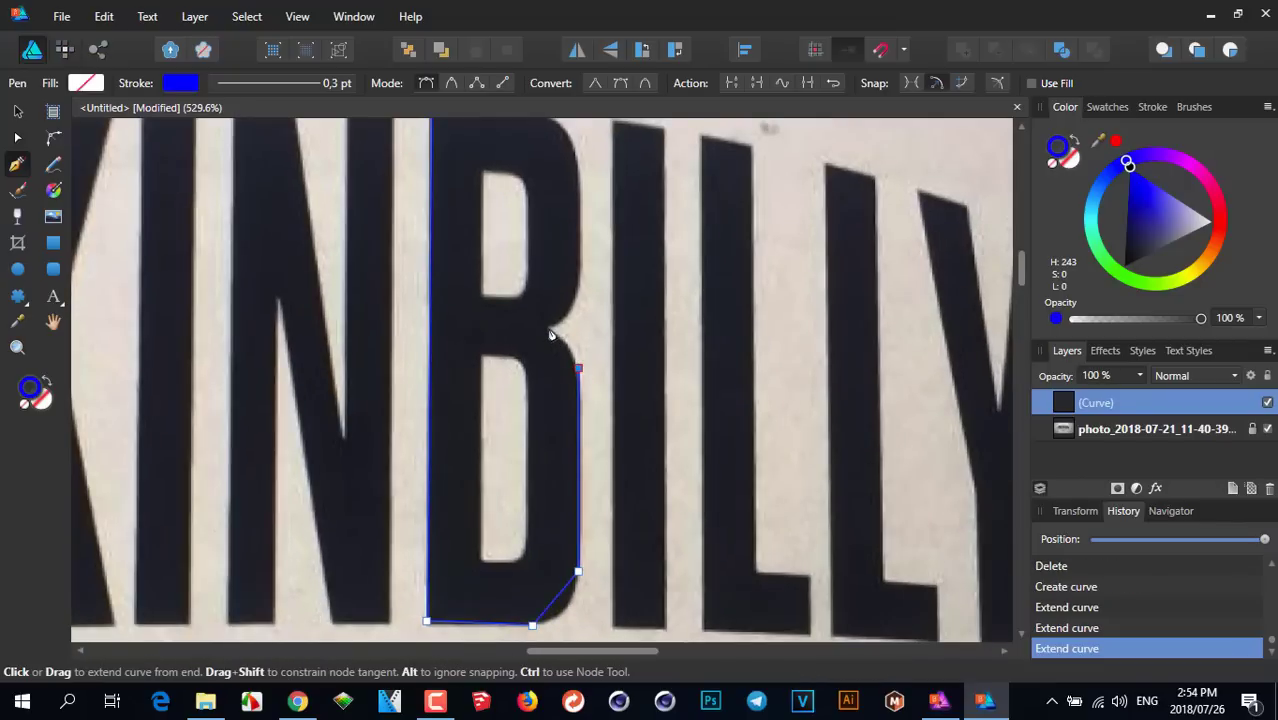
pyautogui.click(547, 330)
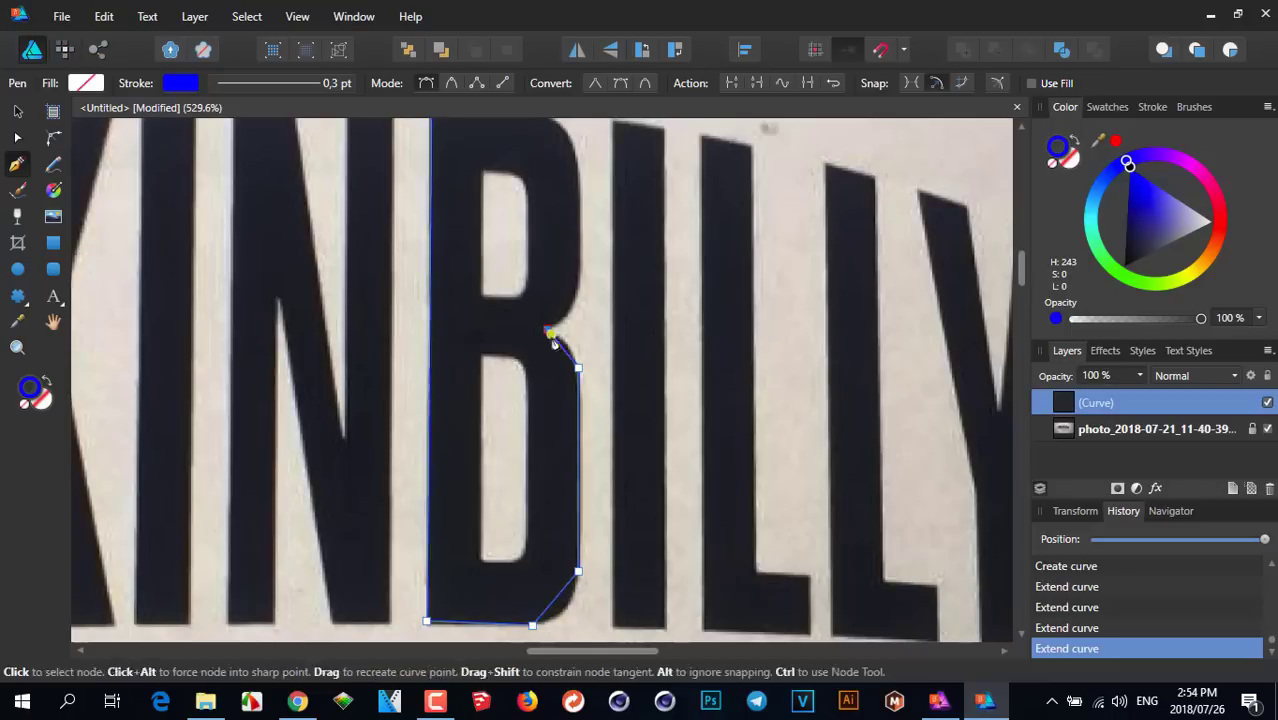
pyautogui.click(580, 276)
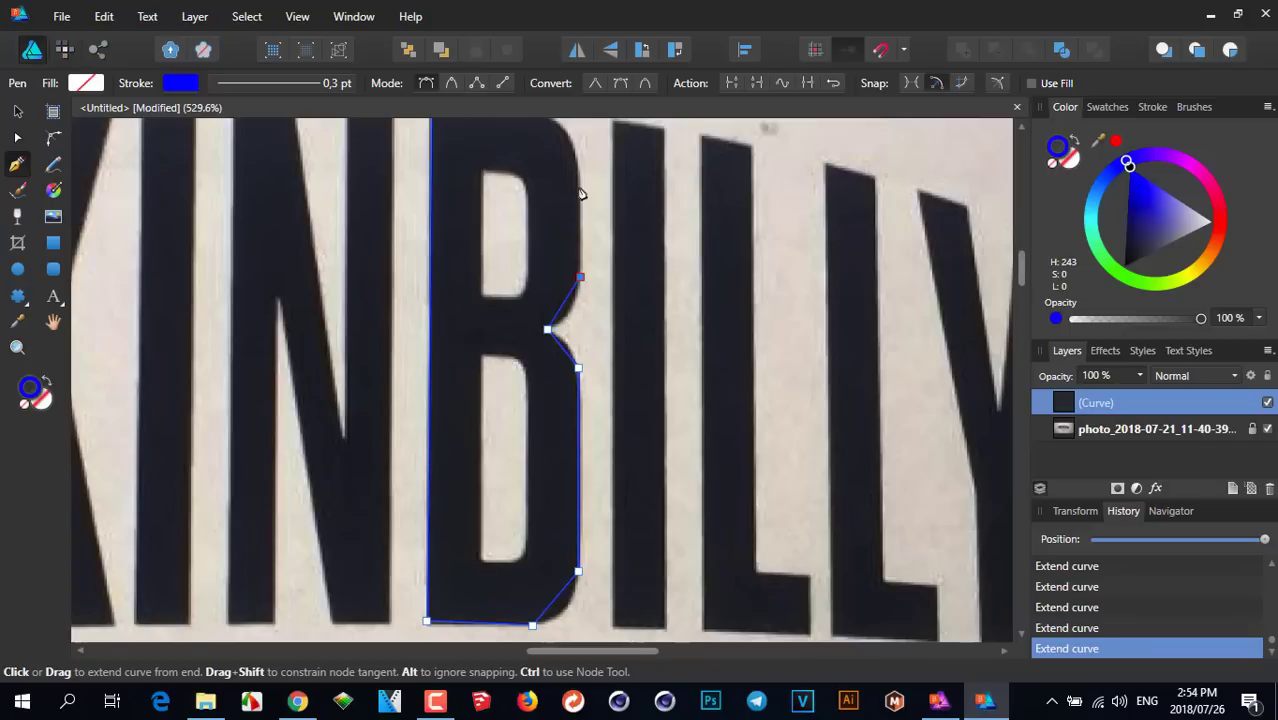
pyautogui.scroll(2, 582, 210)
pyautogui.click(580, 220)
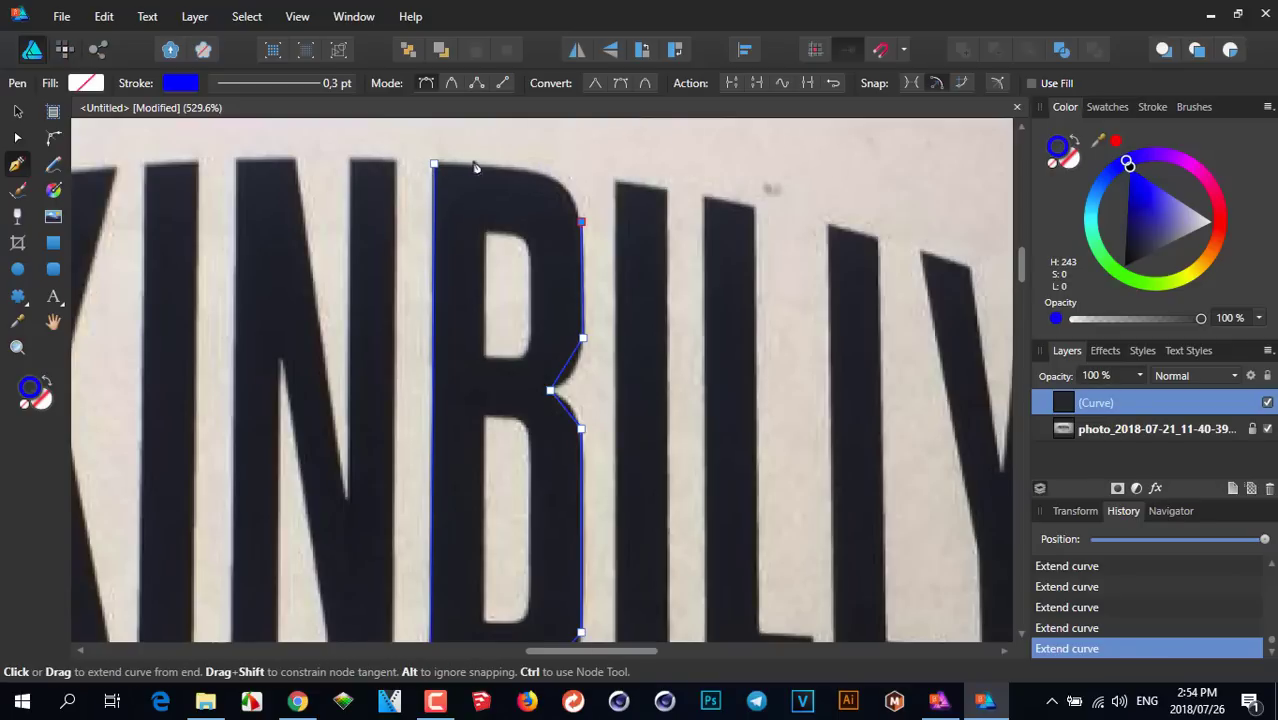
pyautogui.click(525, 168)
pyautogui.click(434, 165)
# Give the B's outer outline a bright yellow stroke 0.5 pt wide and deselect it
pyautogui.moveTo(1184, 281); pyautogui.dragTo(1205, 266)
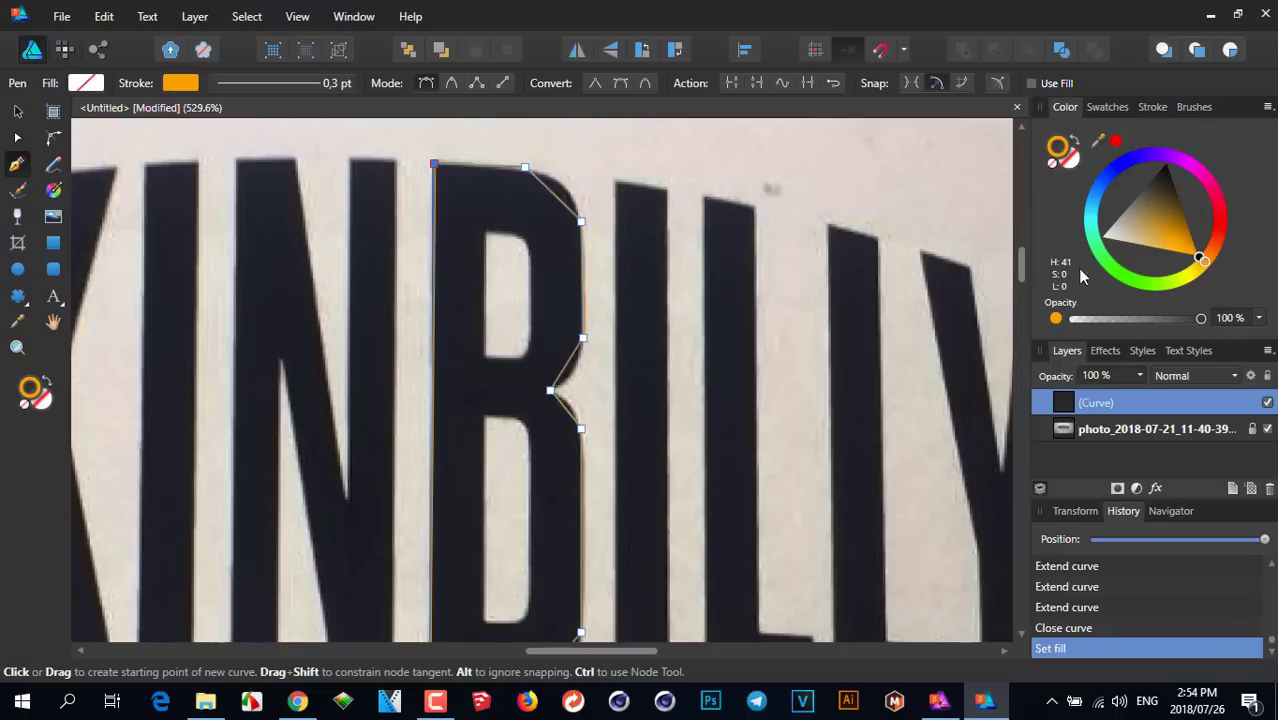
pyautogui.click(1184, 238)
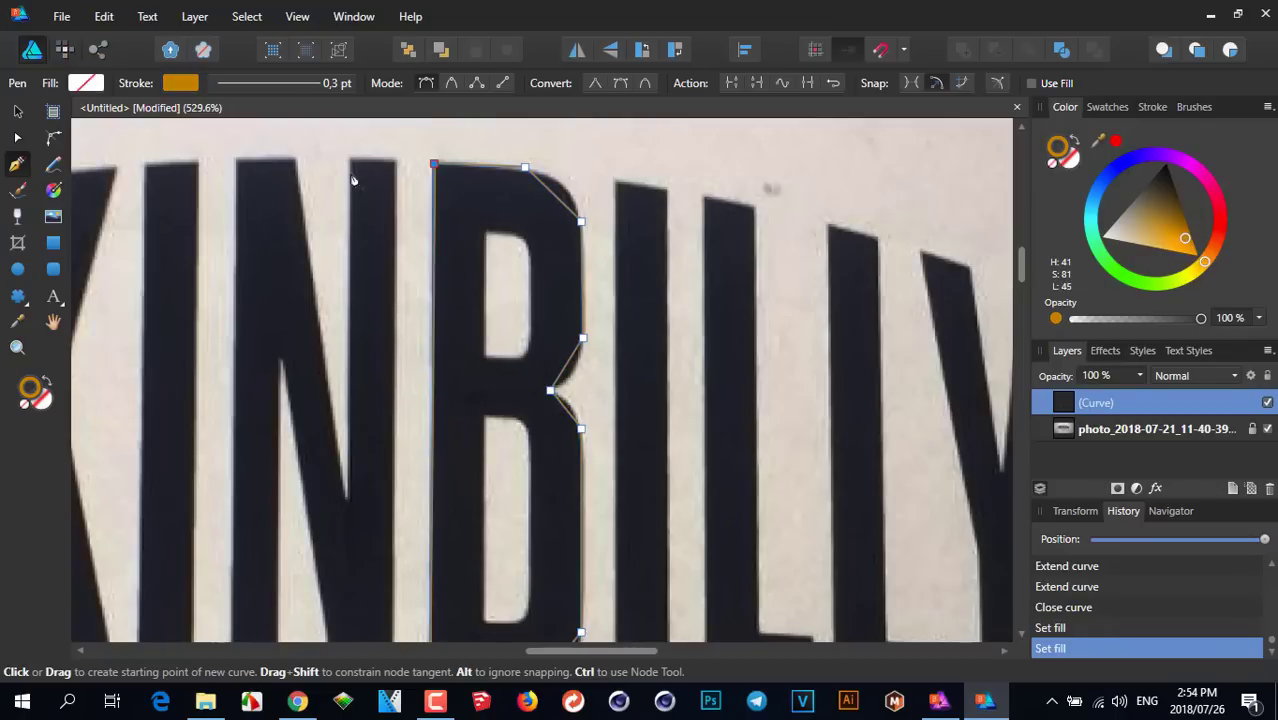
pyautogui.click(17, 111)
pyautogui.scroll(3, 700, 258)
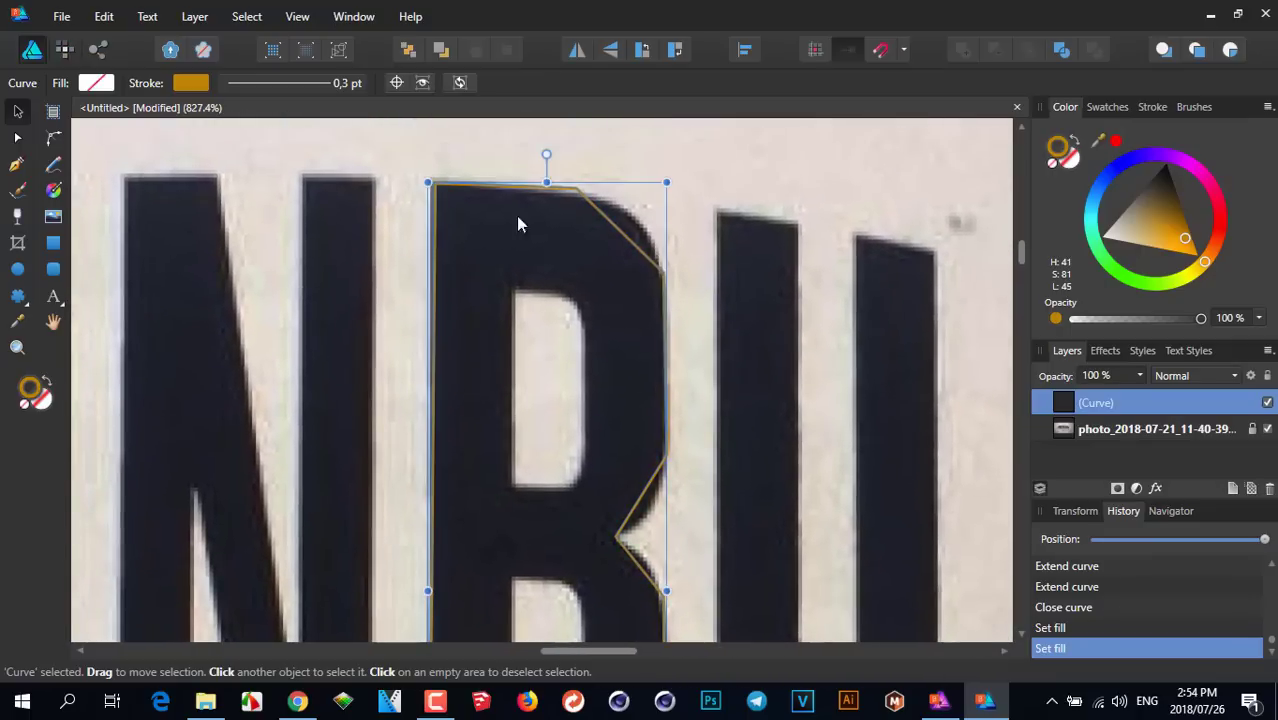
pyautogui.click(350, 84)
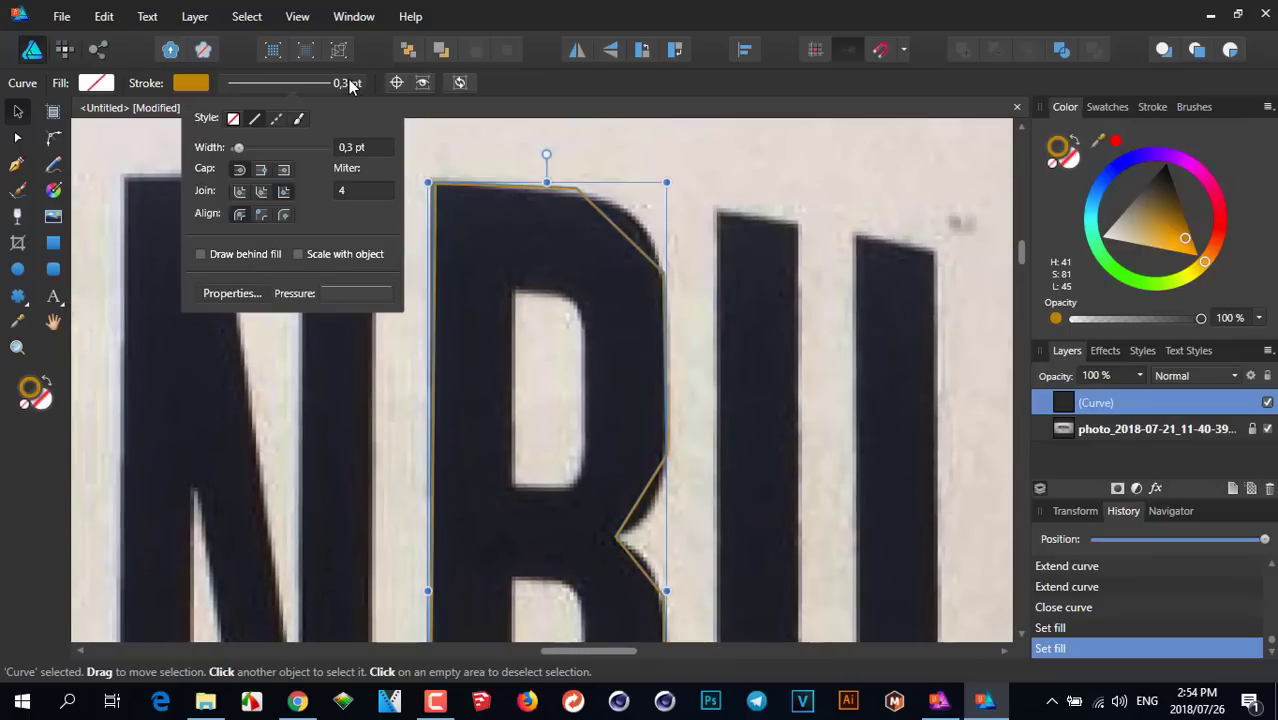
pyautogui.click(374, 148)
pyautogui.press('BackSpace')
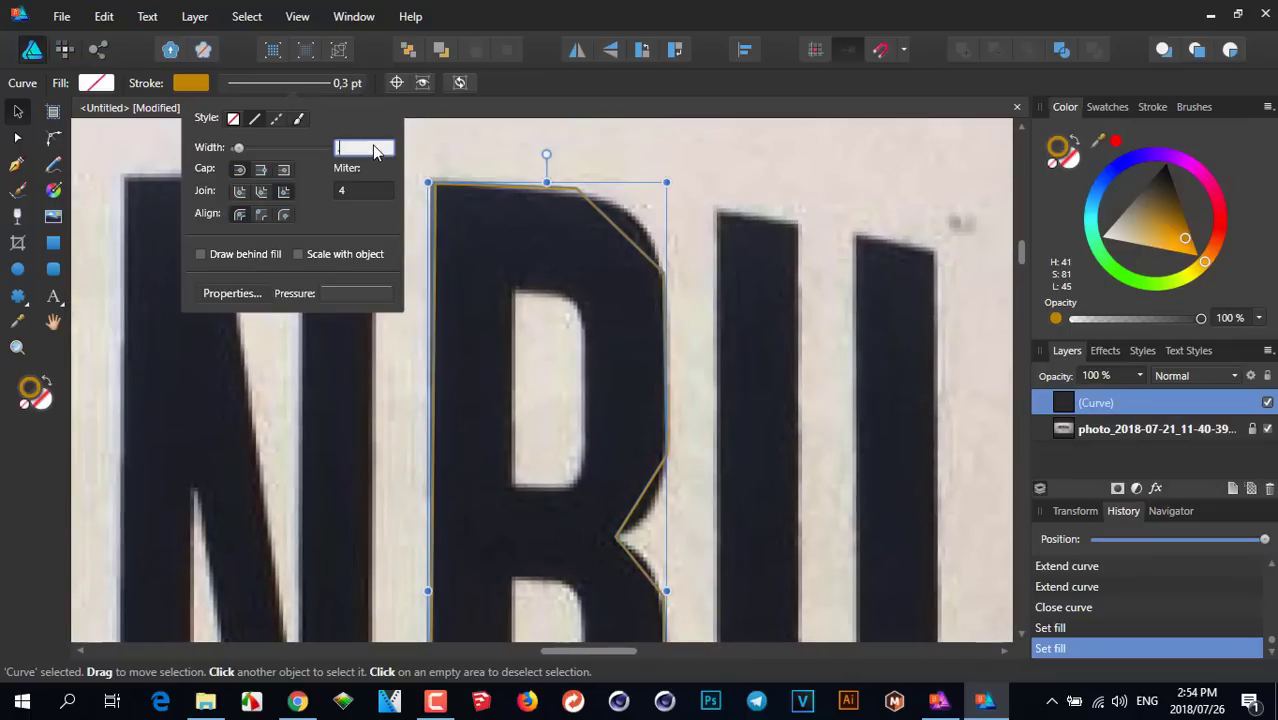
pyautogui.write('.5')
pyautogui.press('Return')
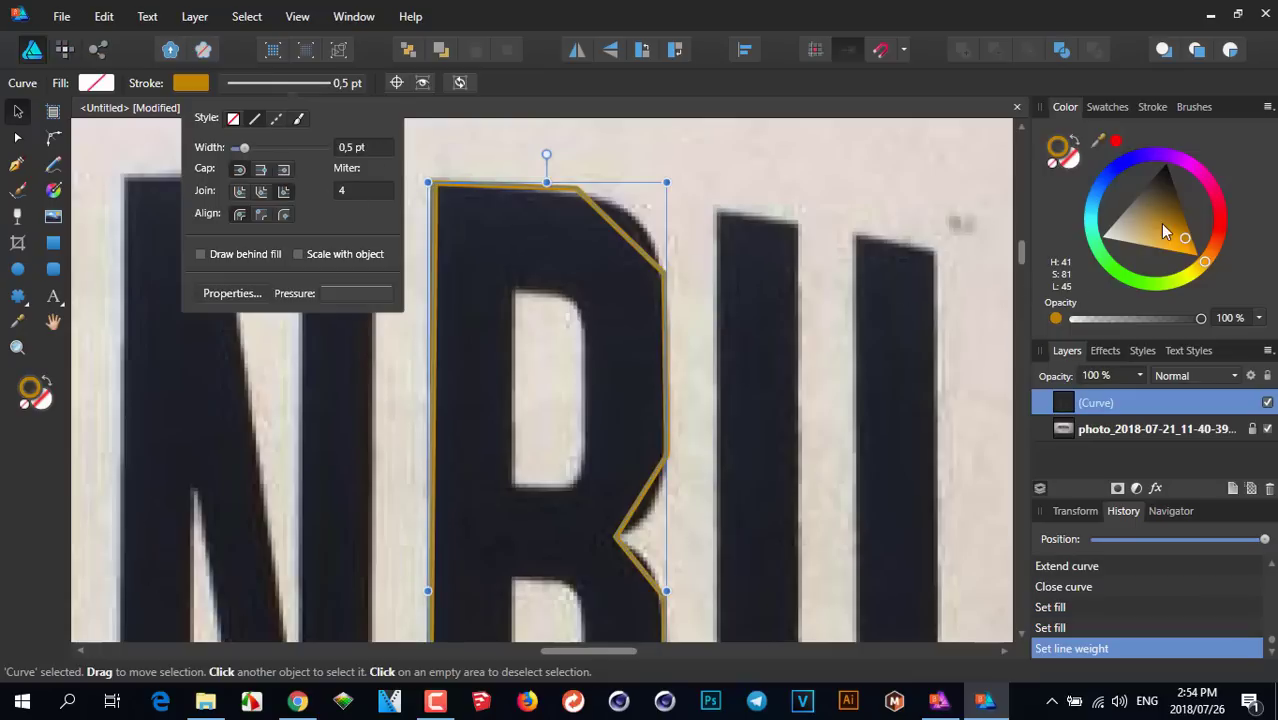
pyautogui.moveTo(1190, 276); pyautogui.dragTo(1185, 266)
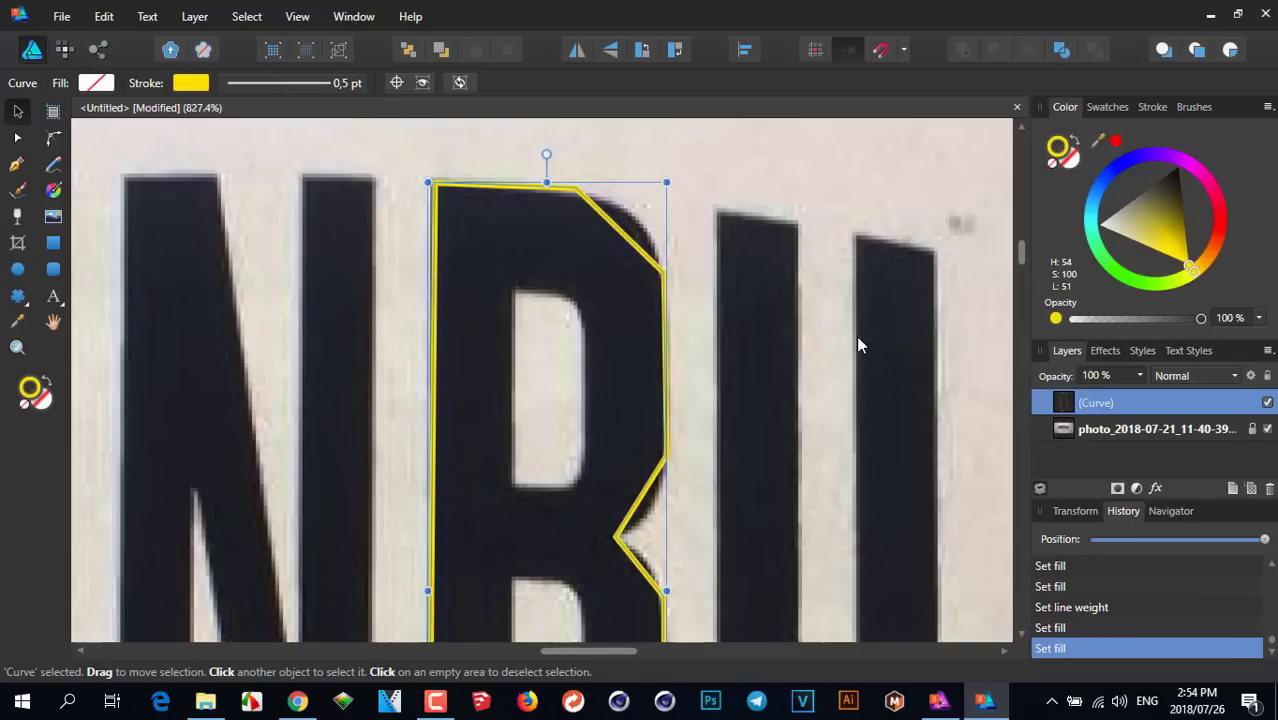
pyautogui.click(724, 191)
pyautogui.scroll(-2, 743, 257)
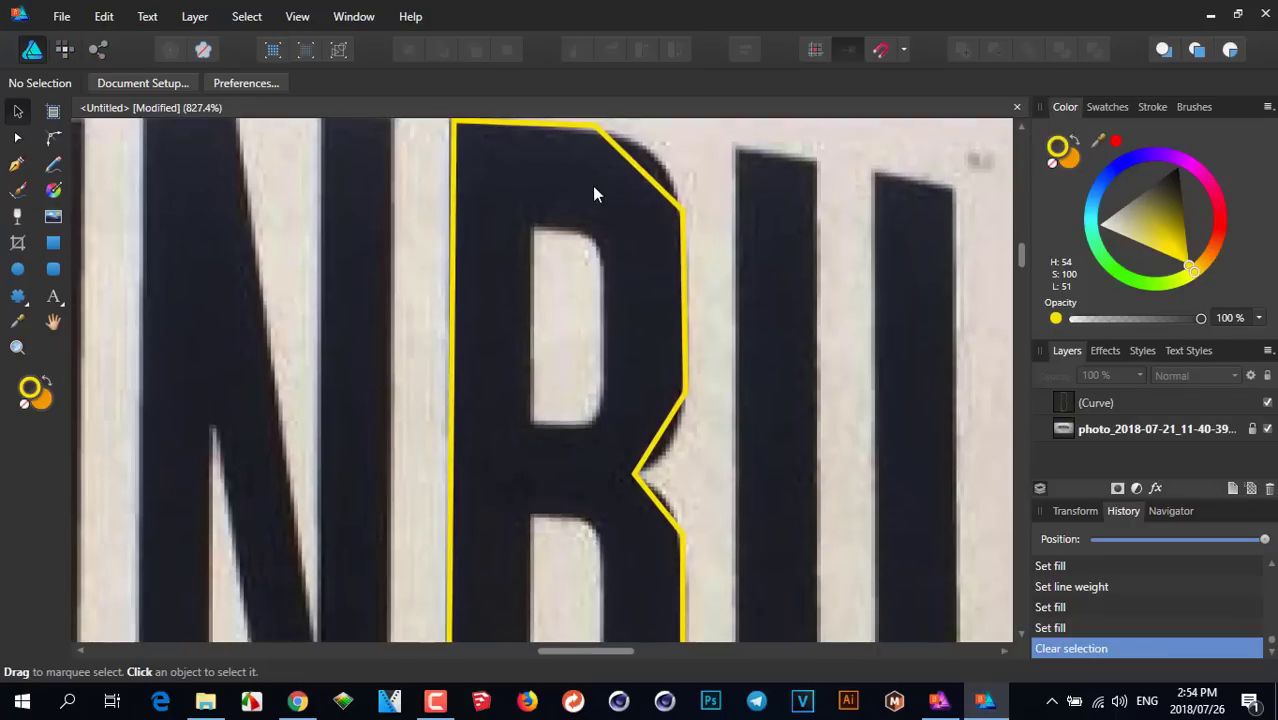
# Trace the B's upper inner opening as a closed curve with straight Pen tool segments, cutting across its two rounded corners
pyautogui.click(17, 164)
pyautogui.click(535, 226)
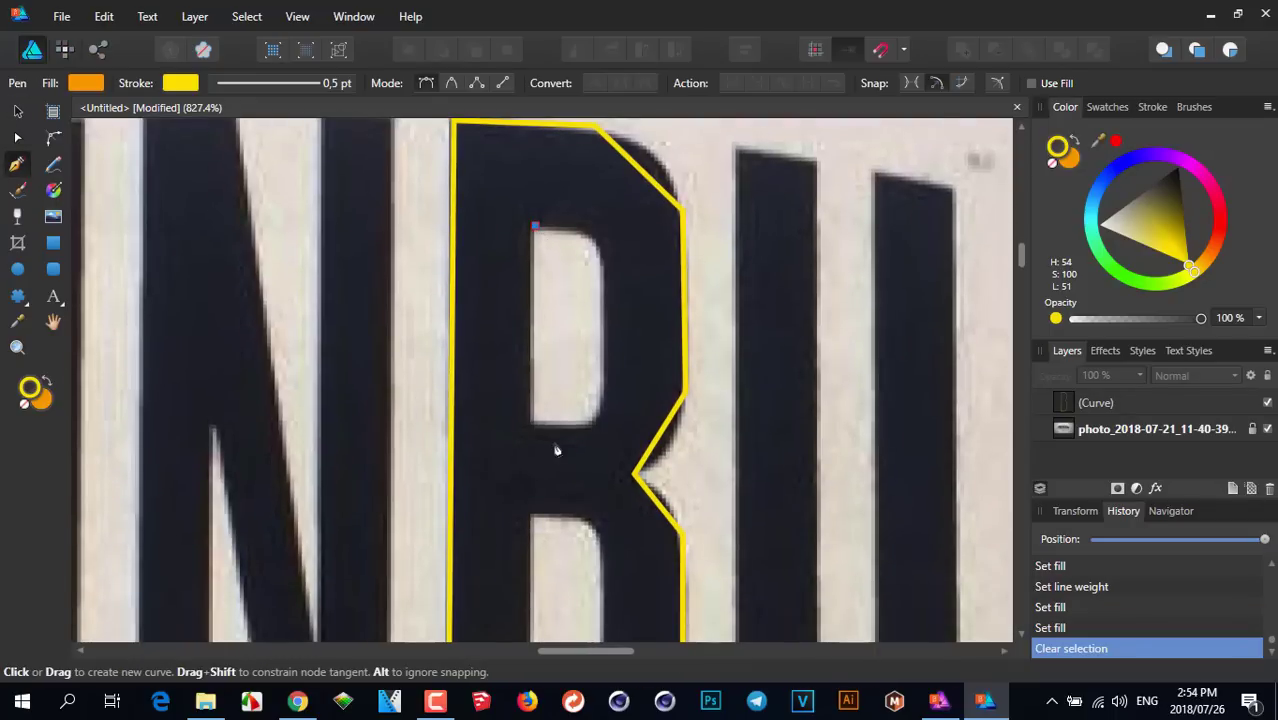
pyautogui.click(533, 424)
pyautogui.click(583, 424)
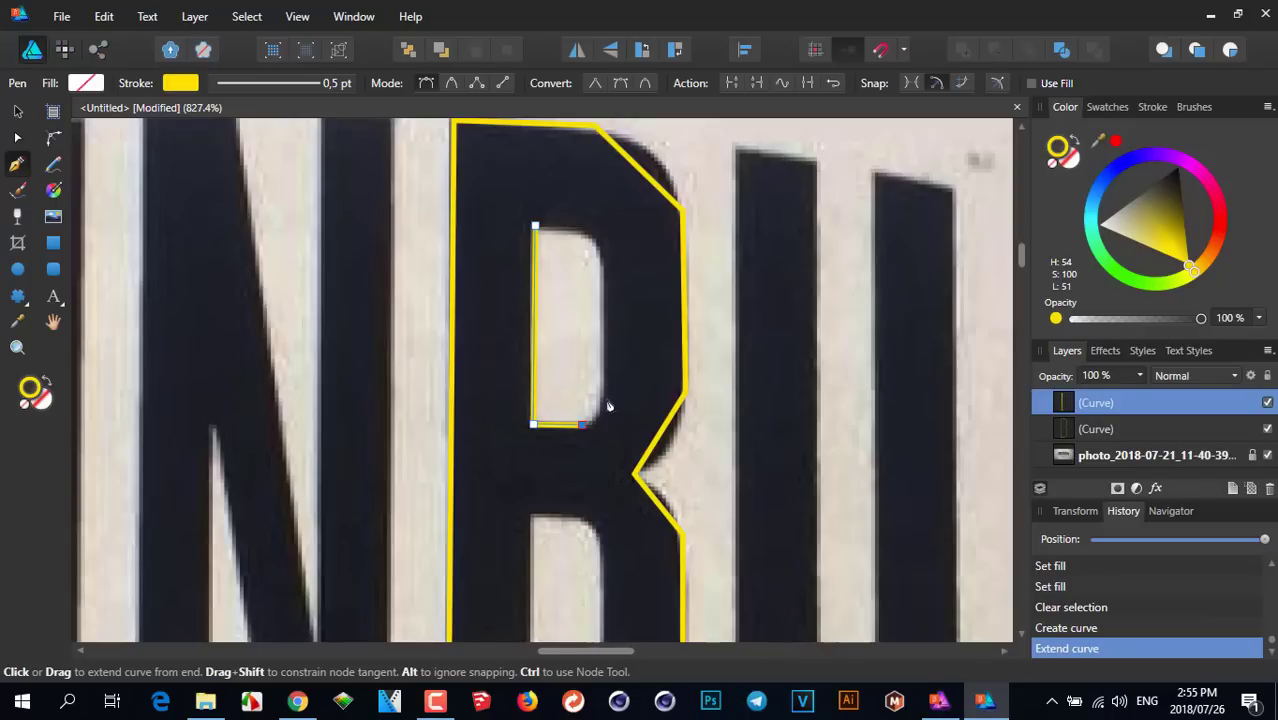
pyautogui.click(607, 398)
pyautogui.click(602, 268)
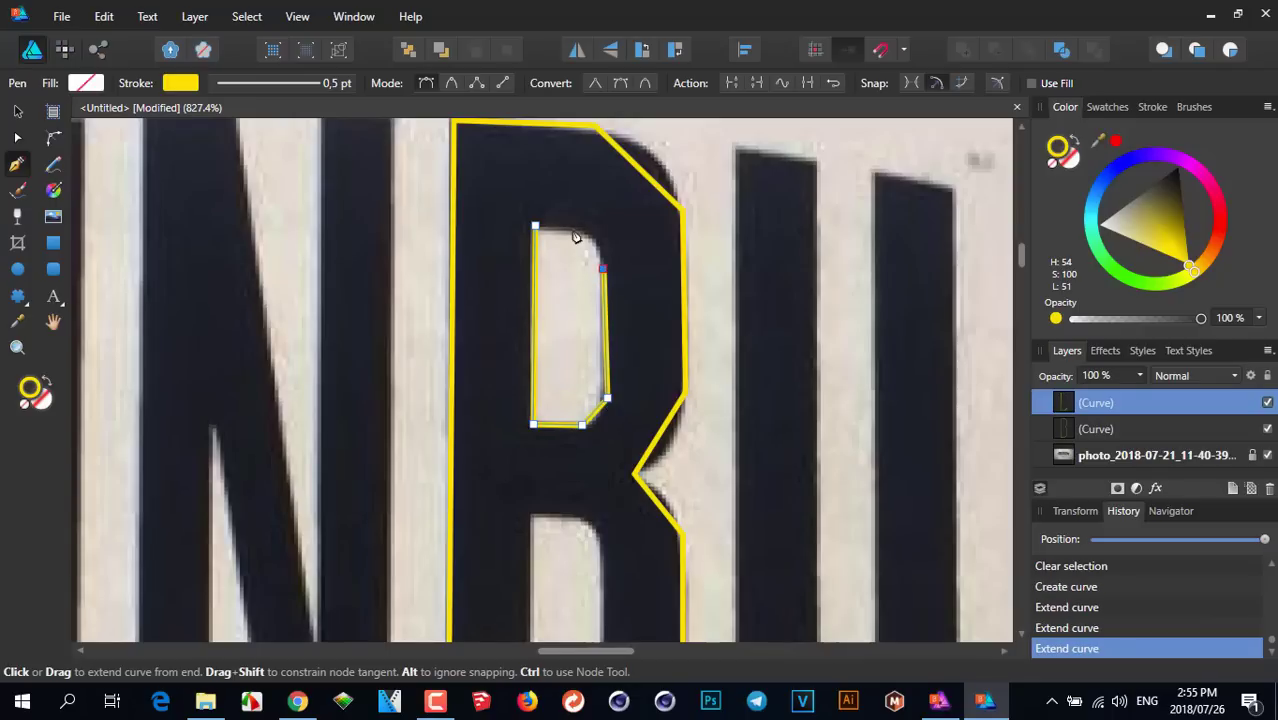
pyautogui.click(535, 227)
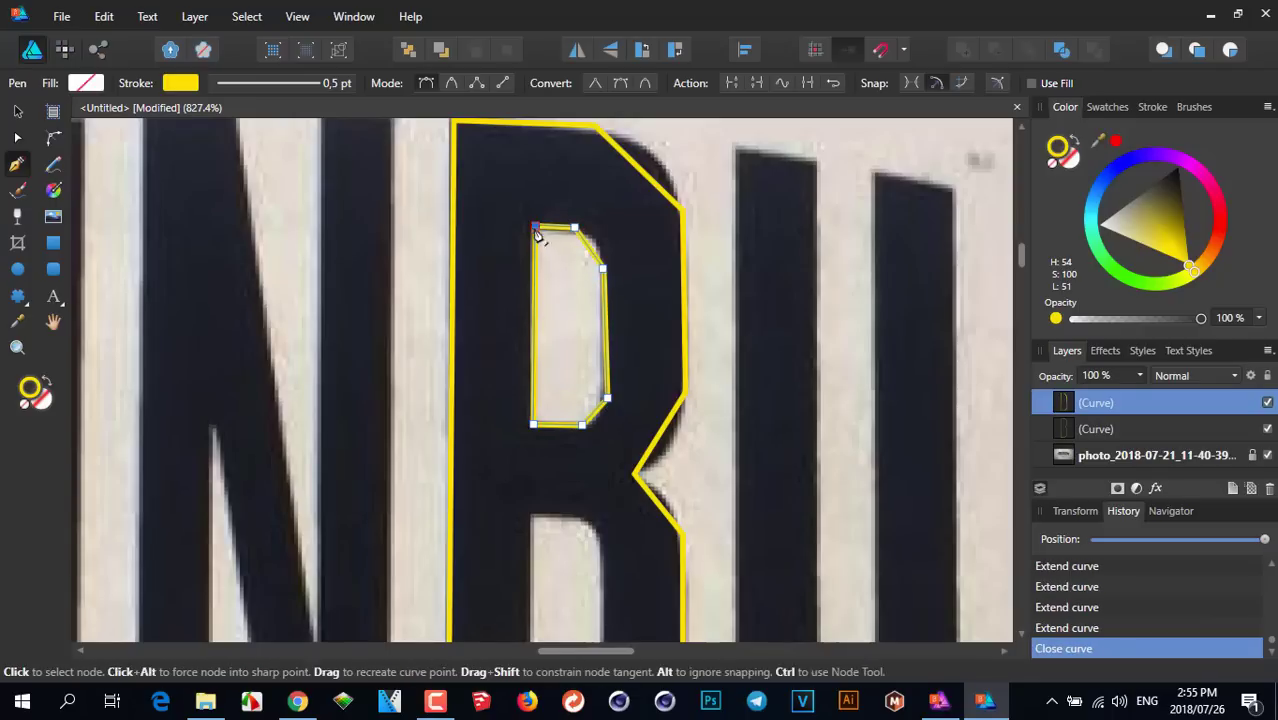
# Trace the B's lower inner opening as a closed curve with straight Pen tool segments, cutting across its two rounded corners
pyautogui.scroll(-3, 640, 283)
pyautogui.scroll(-3, 640, 283)
pyautogui.click(532, 293)
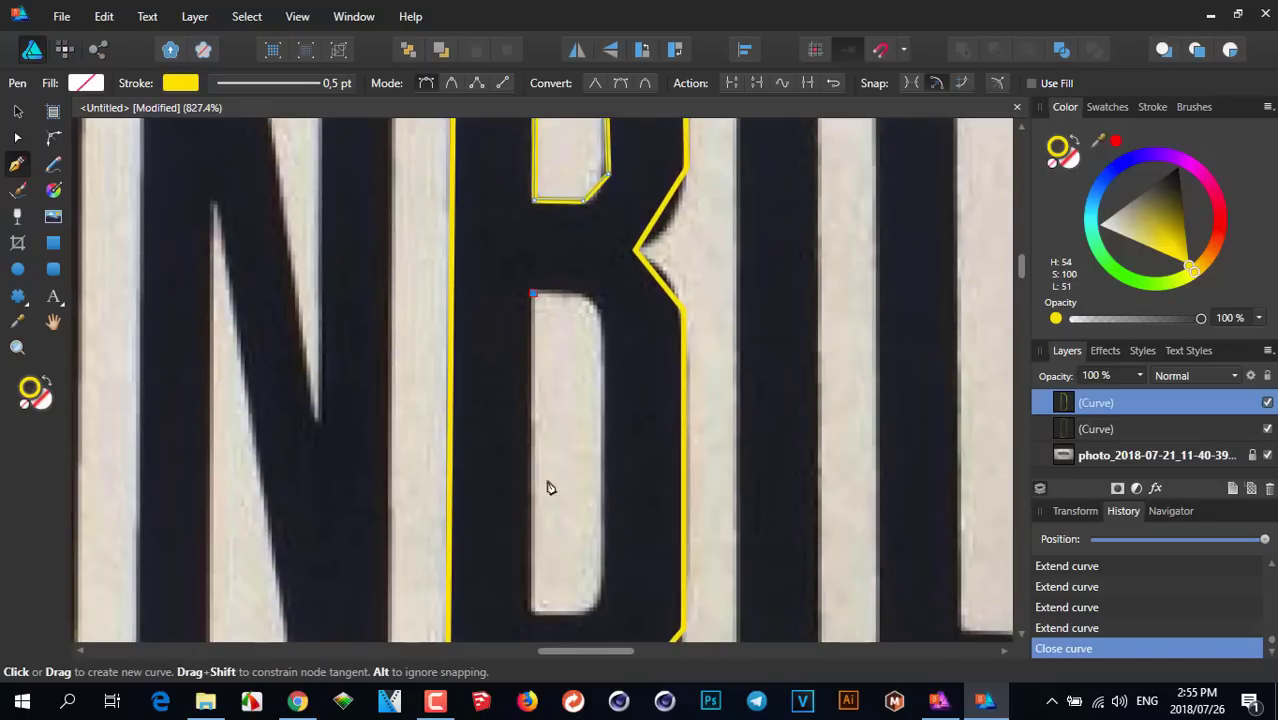
pyautogui.click(536, 615)
pyautogui.click(584, 616)
pyautogui.click(605, 579)
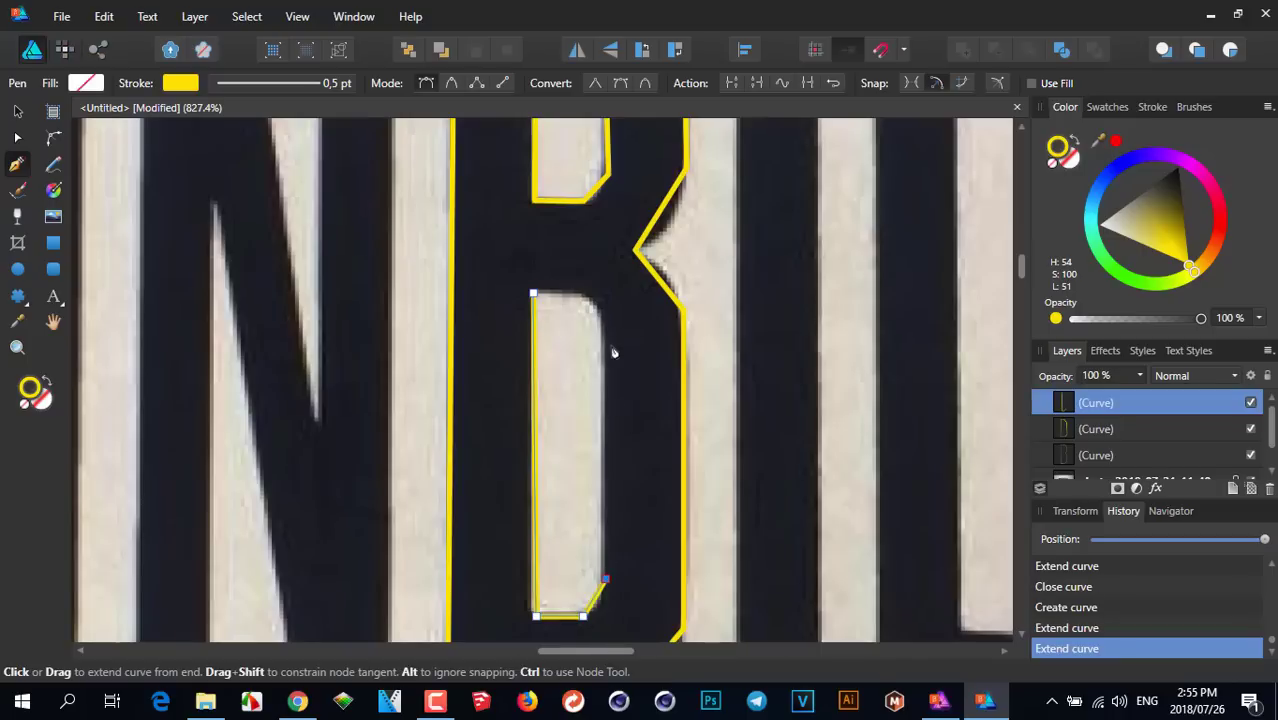
pyautogui.click(603, 321)
pyautogui.click(575, 291)
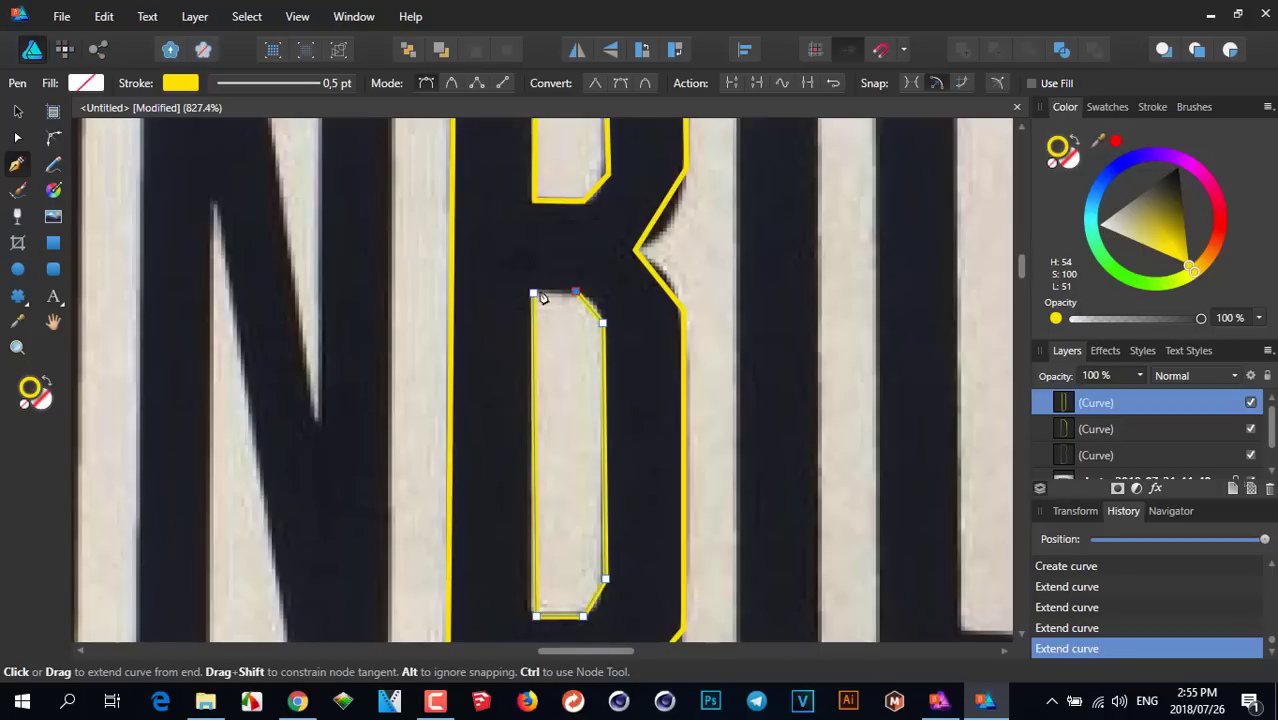
pyautogui.click(533, 293)
# Select the B's outer outline for node editing with the Node tool
pyautogui.scroll(-3, 565, 371)
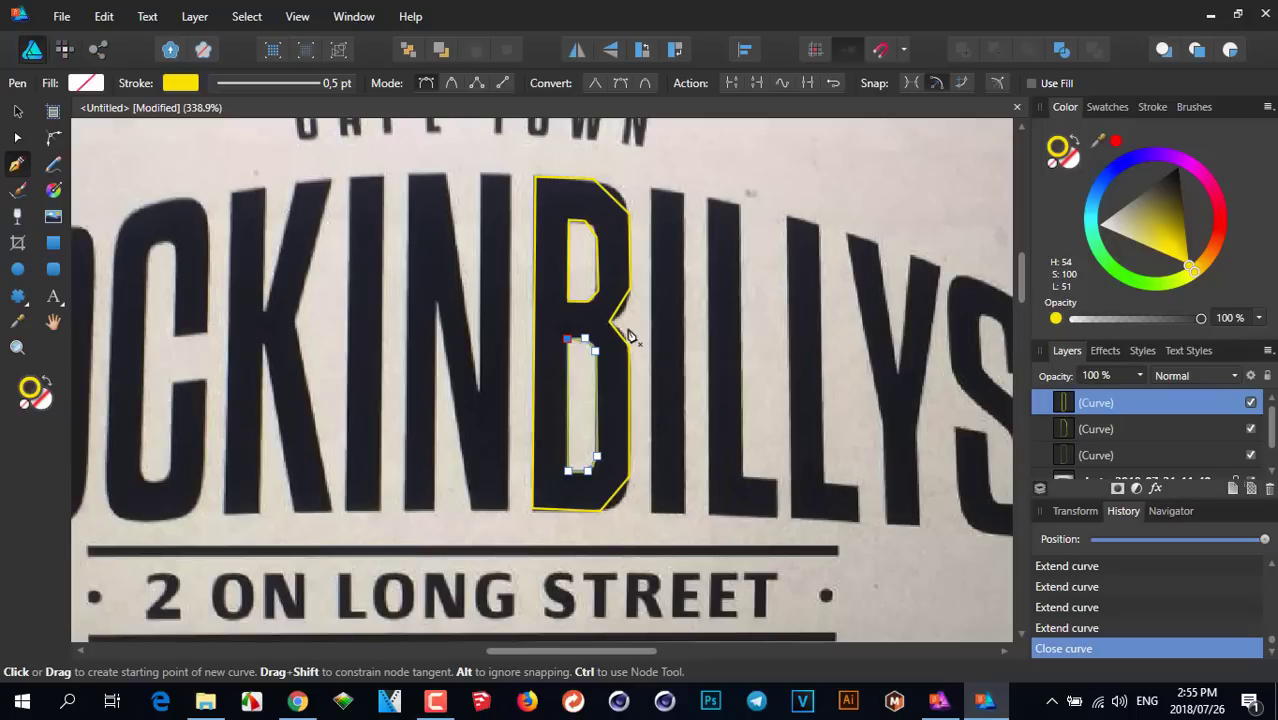
pyautogui.scroll(2, 622, 300)
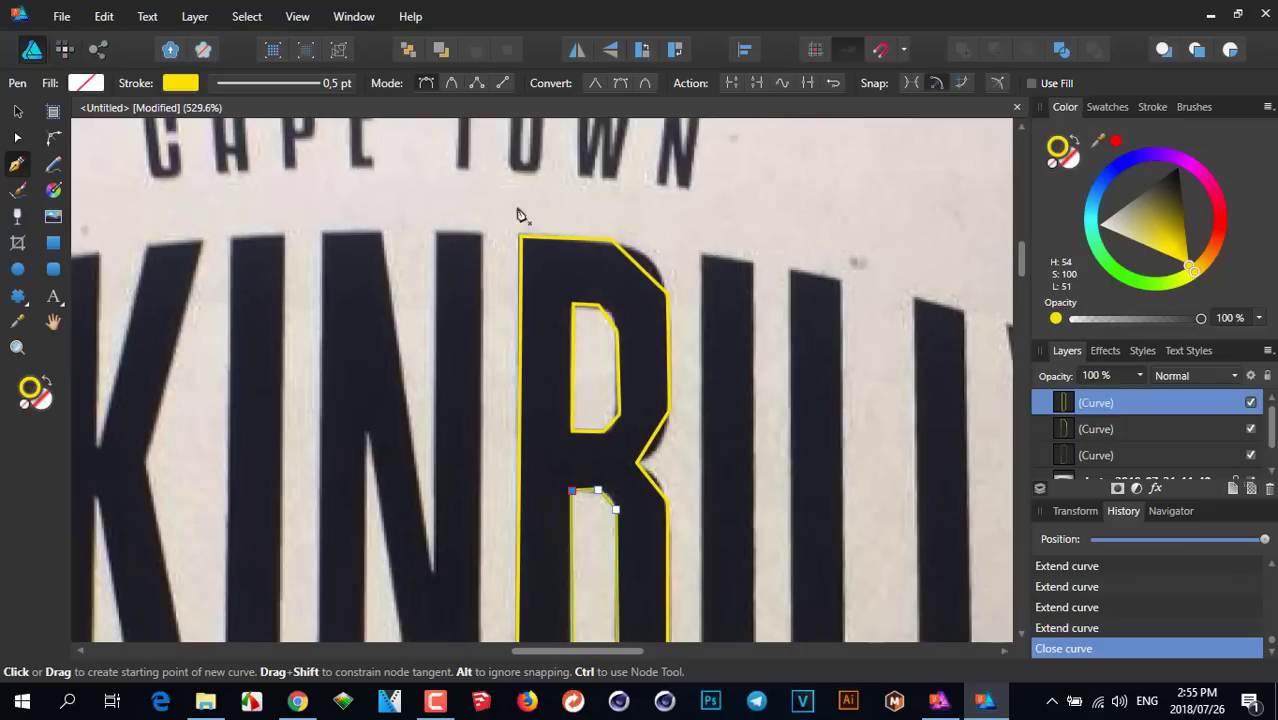
pyautogui.scroll(2, 612, 256)
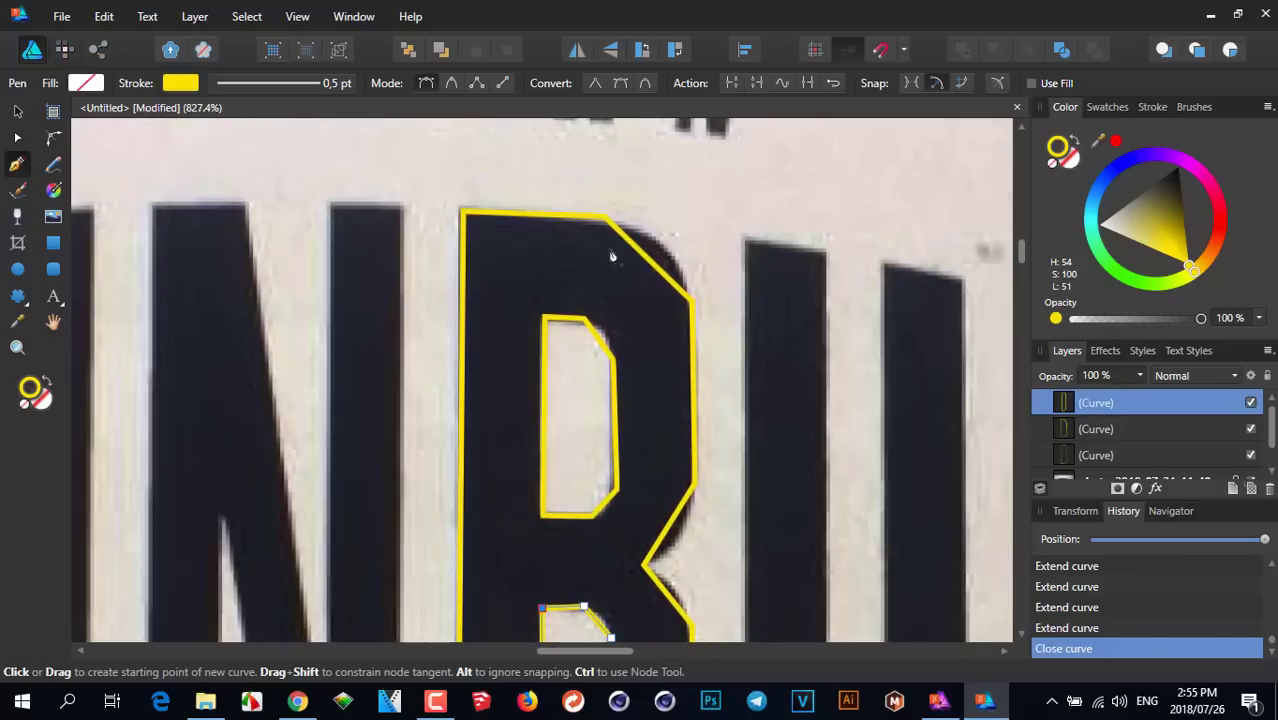
pyautogui.scroll(2, 612, 256)
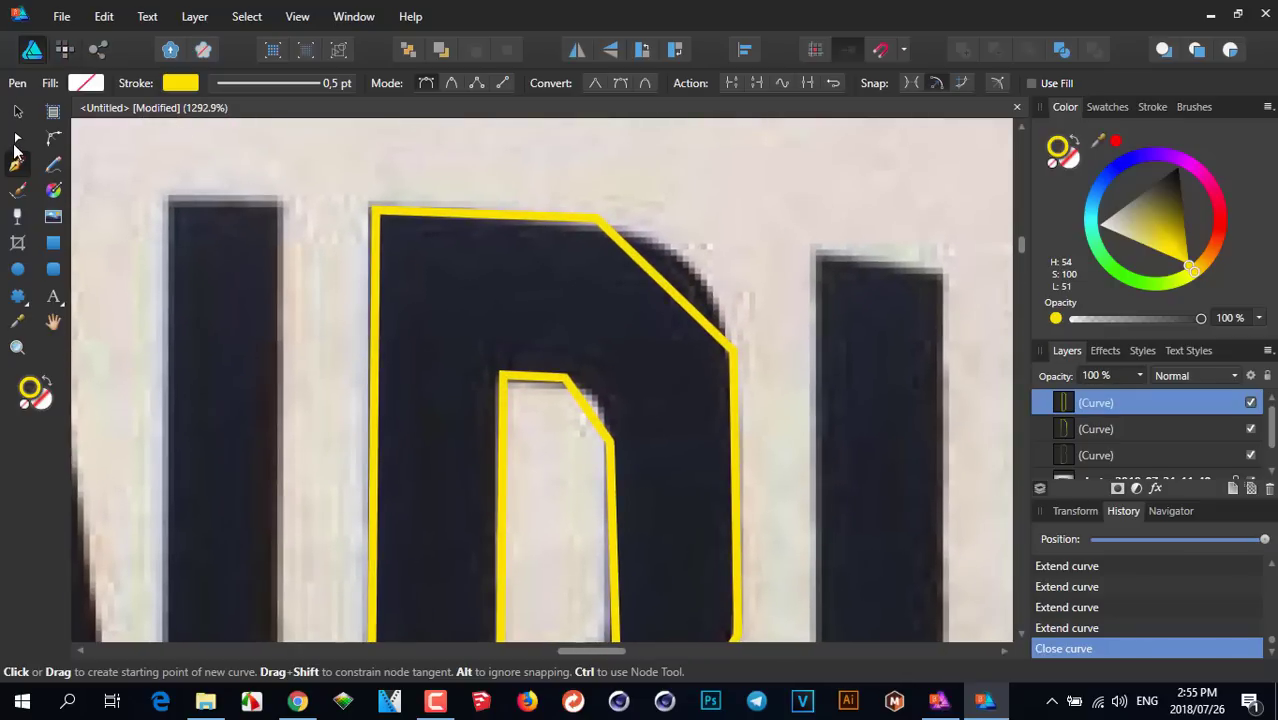
pyautogui.click(16, 141)
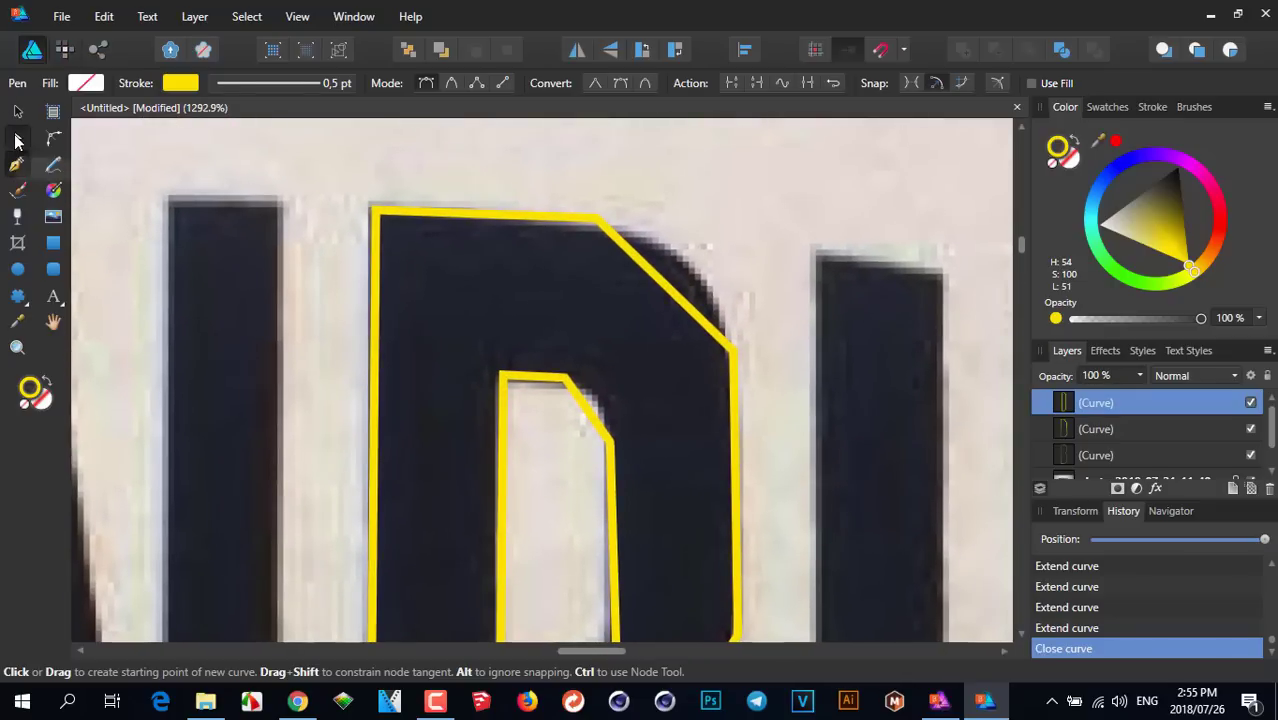
pyautogui.click(481, 218)
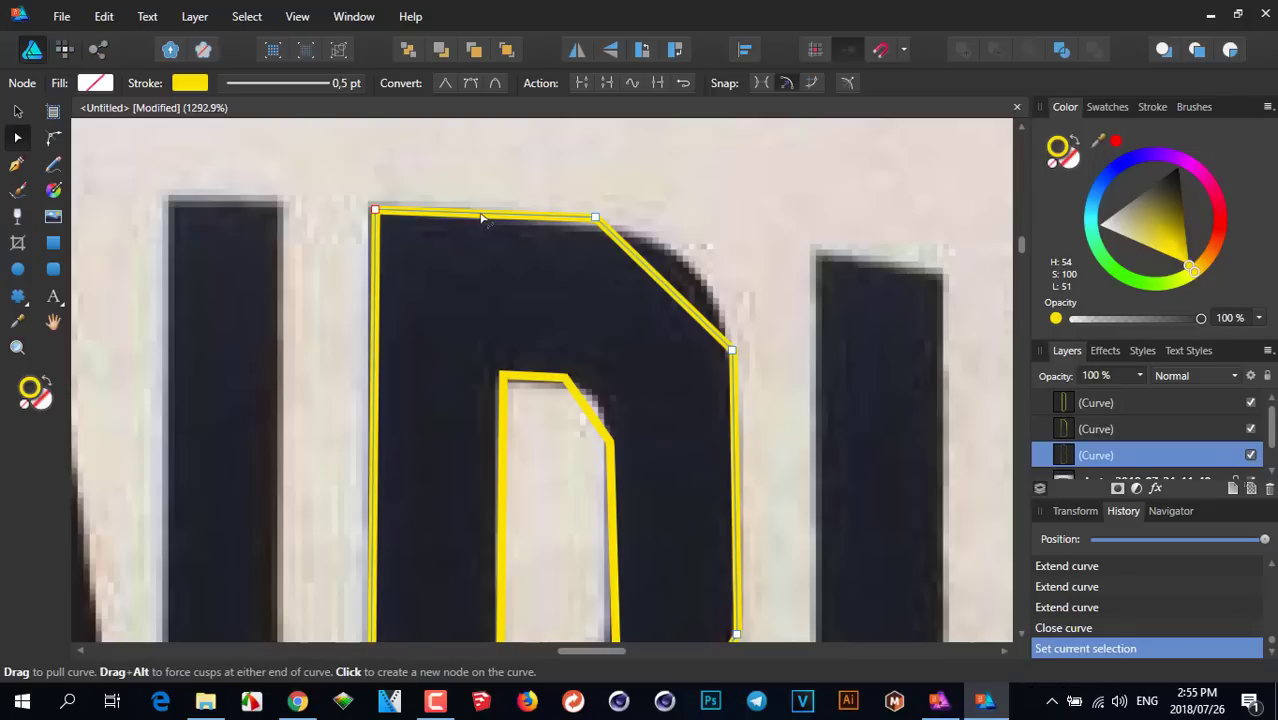
# Try bending the top edge of the B's outer outline upward into an arc, and undo the bend
pyautogui.moveTo(481, 218)
pyautogui.mouseDown()
pyautogui.moveTo(478, 192)
pyautogui.moveTo(479, 272)
pyautogui.moveTo(485, 183)
pyautogui.moveTo(479, 288)
pyautogui.moveTo(479, 186)
pyautogui.moveTo(475, 225)
pyautogui.moveTo(557, 170)
pyautogui.moveTo(342, 171)
pyautogui.moveTo(502, 177)
pyautogui.moveTo(485, 183)
pyautogui.moveTo(490, 198)
pyautogui.mouseUp()
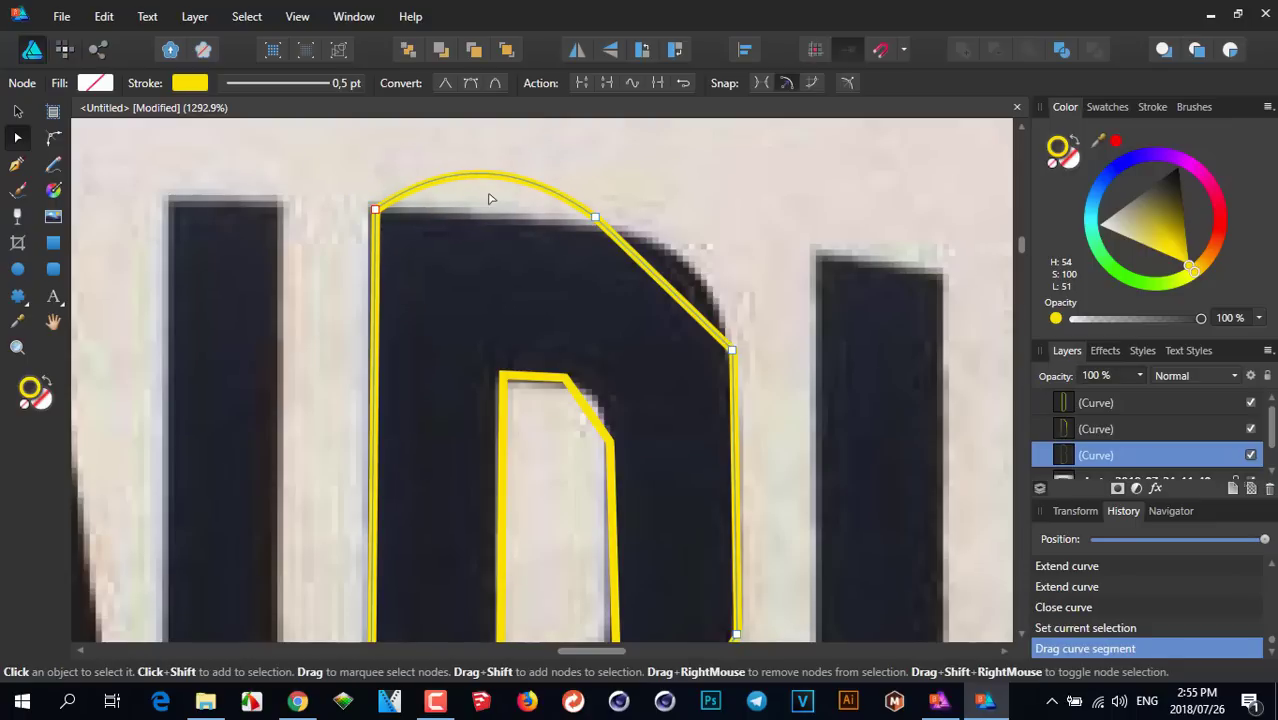
pyautogui.hotkey('ctrl', 'z')
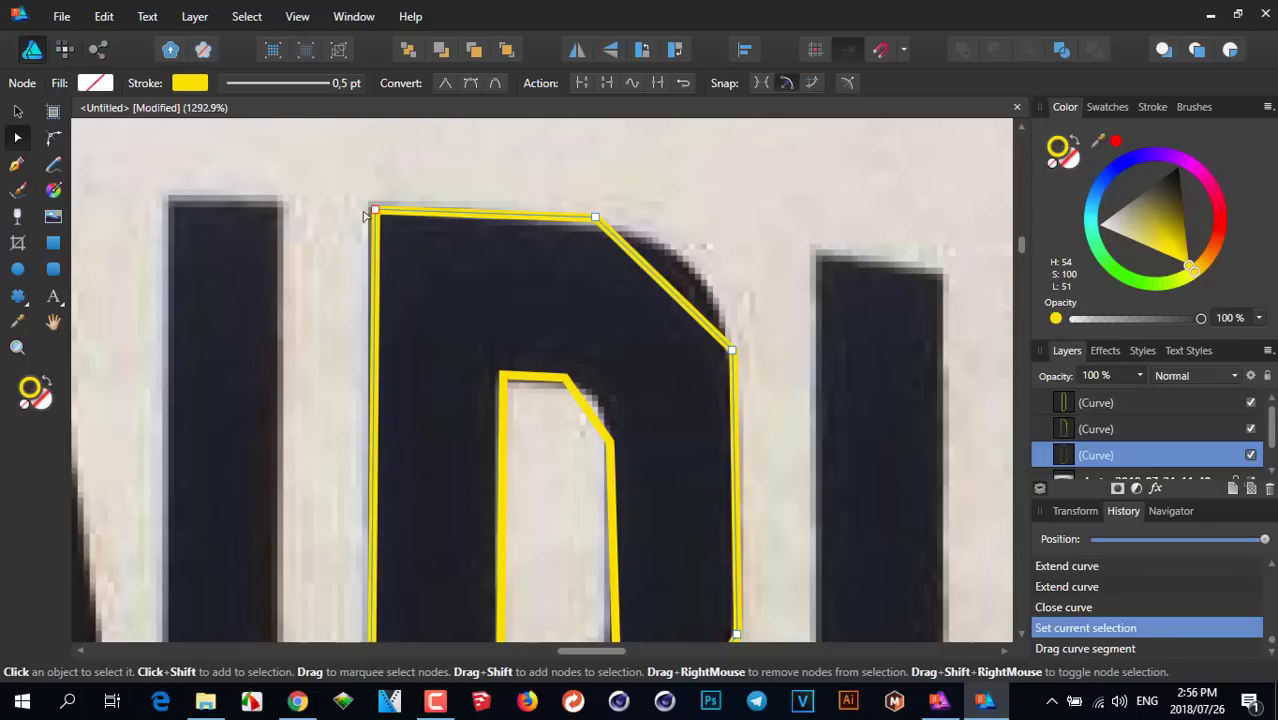
# Reposition the two nodes at the ends of the outer outline's top edge to fit the edge of the letter B
pyautogui.moveTo(374, 210)
pyautogui.mouseDown()
pyautogui.moveTo(354, 177)
pyautogui.moveTo(390, 208)
pyautogui.moveTo(370, 204)
pyautogui.mouseUp()
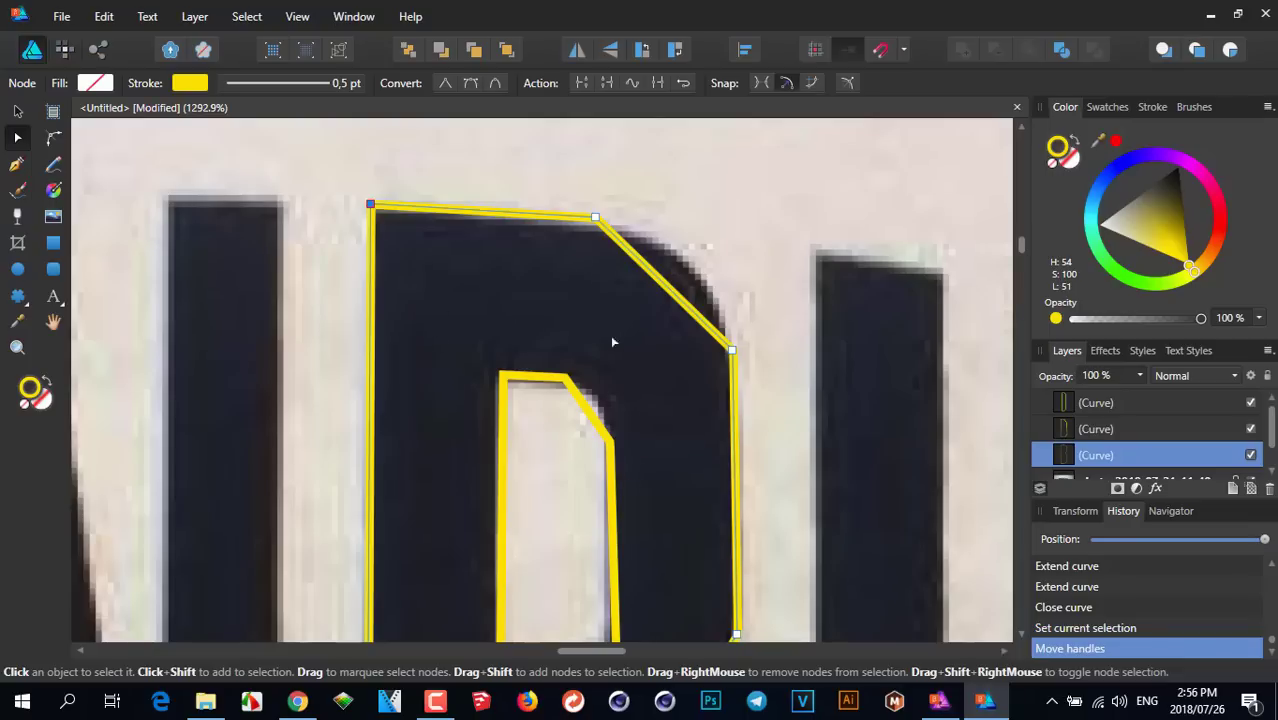
pyautogui.scroll(3, 606, 205)
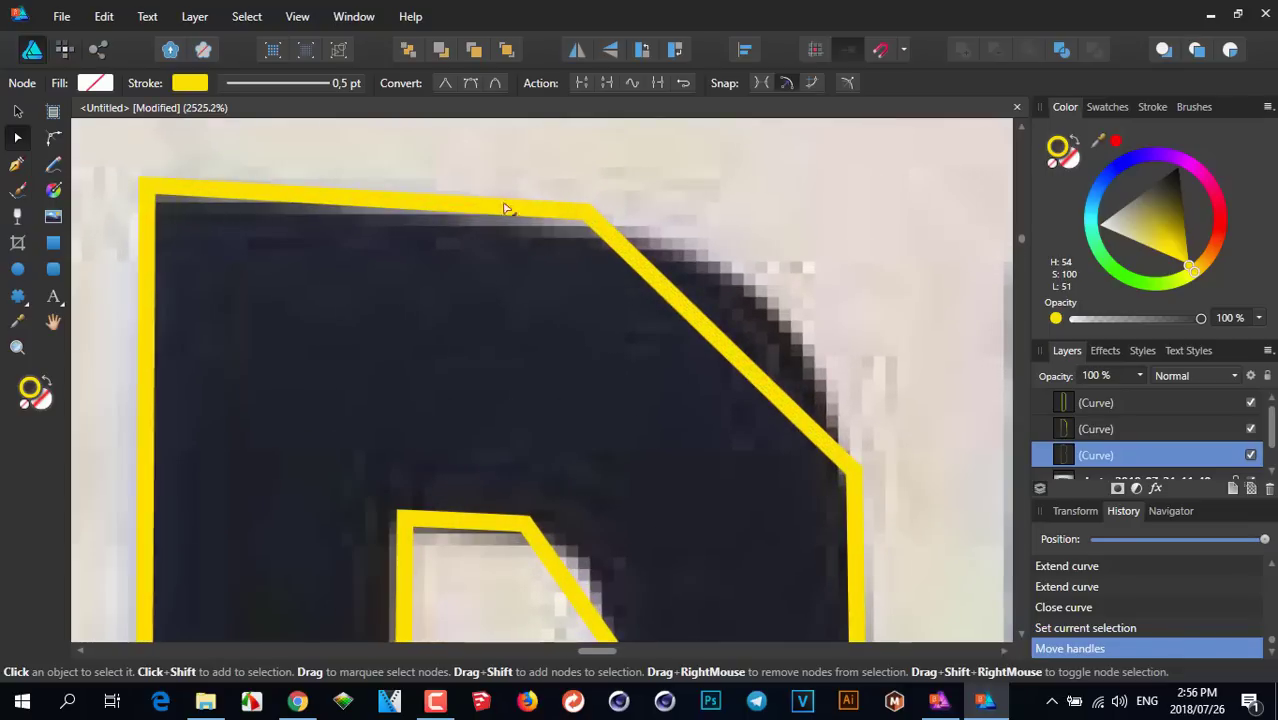
pyautogui.scroll(-2, 626, 228)
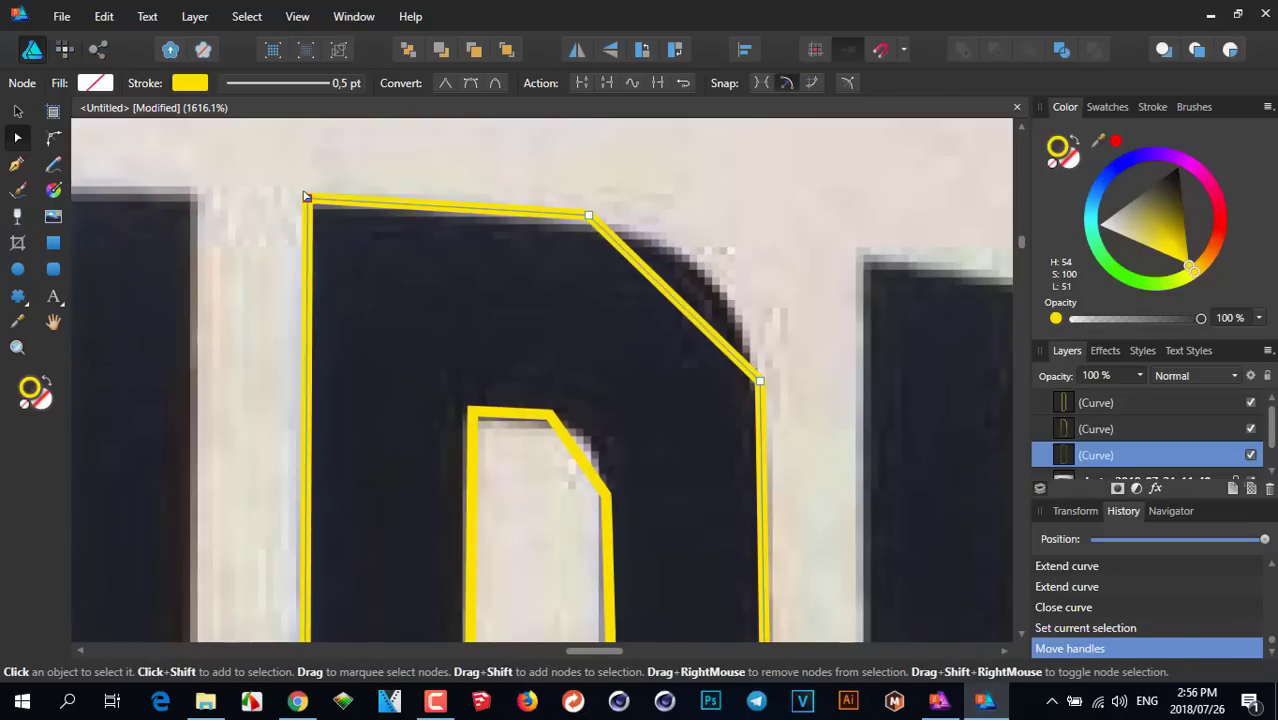
pyautogui.moveTo(539, 171); pyautogui.dragTo(685, 268)
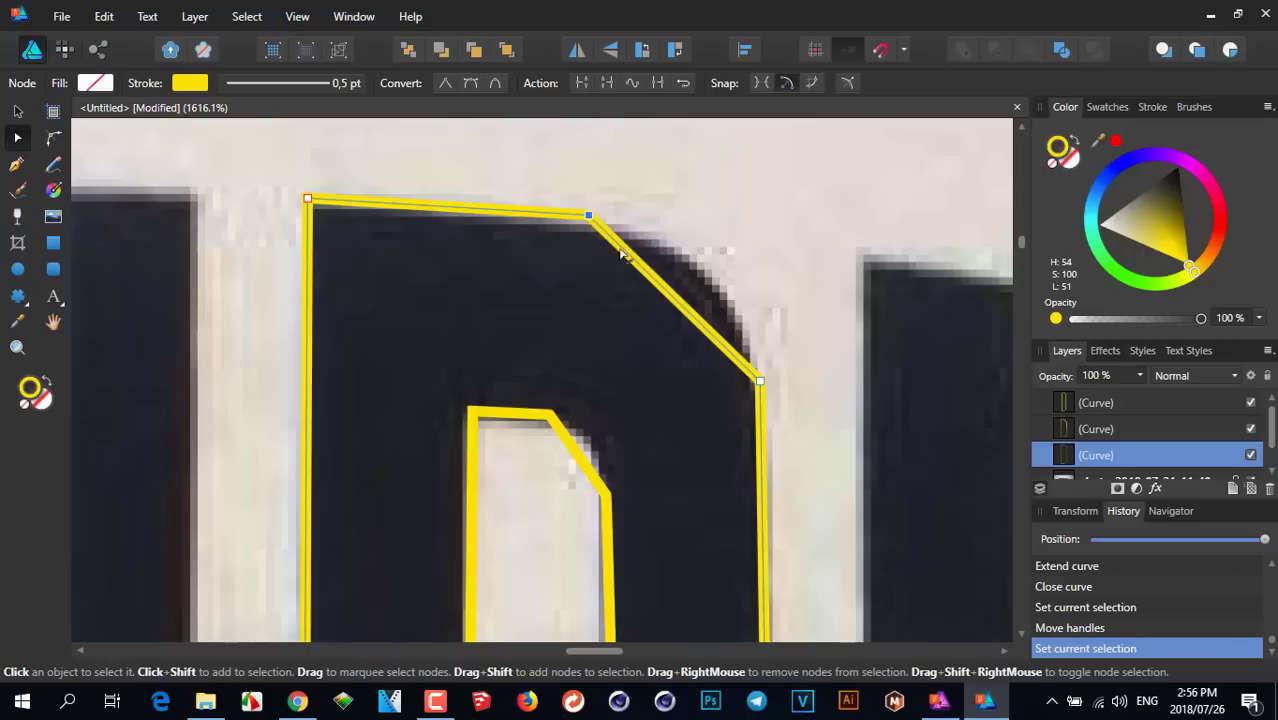
pyautogui.moveTo(589, 217)
pyautogui.mouseDown()
pyautogui.moveTo(616, 178)
pyautogui.moveTo(599, 217)
pyautogui.mouseUp()
pyautogui.scroll(-3, 741, 444)
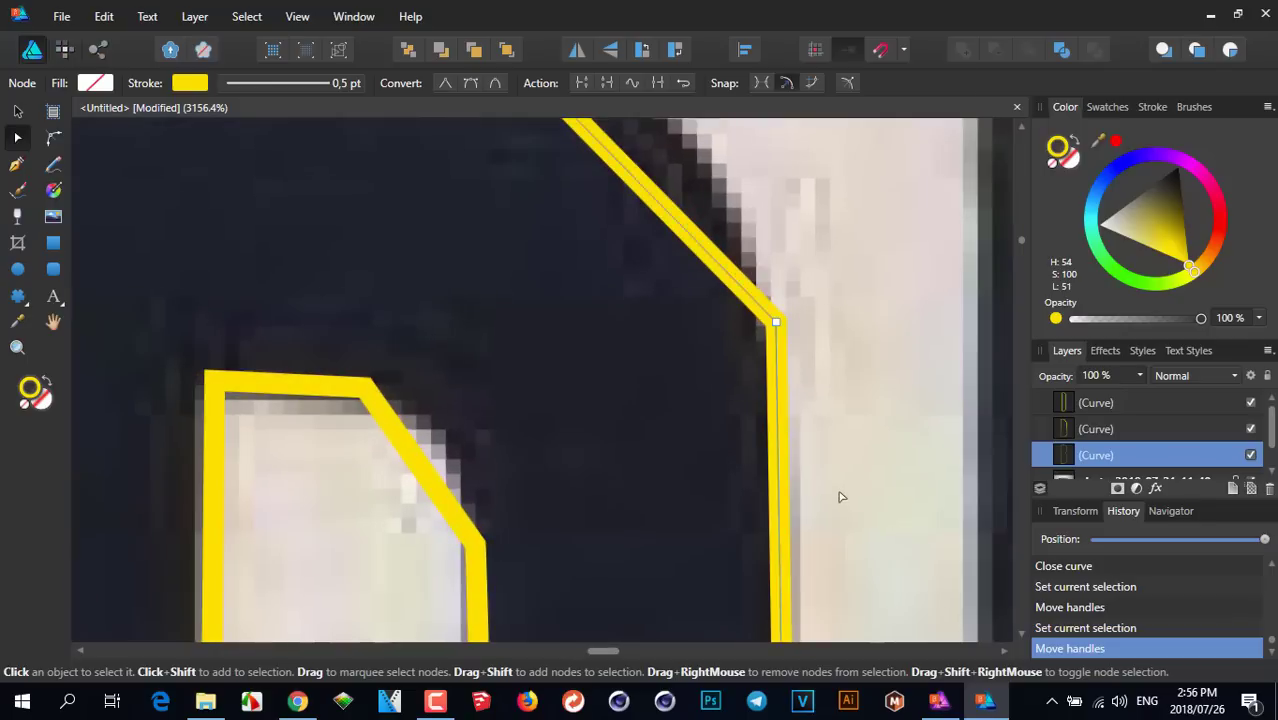
# Move the outer outline's node above the waist notch down the right edge and fit its bottom-left corner node to the letter's corner
pyautogui.scroll(-2, 839, 491)
pyautogui.click(703, 260)
pyautogui.moveTo(703, 260); pyautogui.dragTo(703, 289)
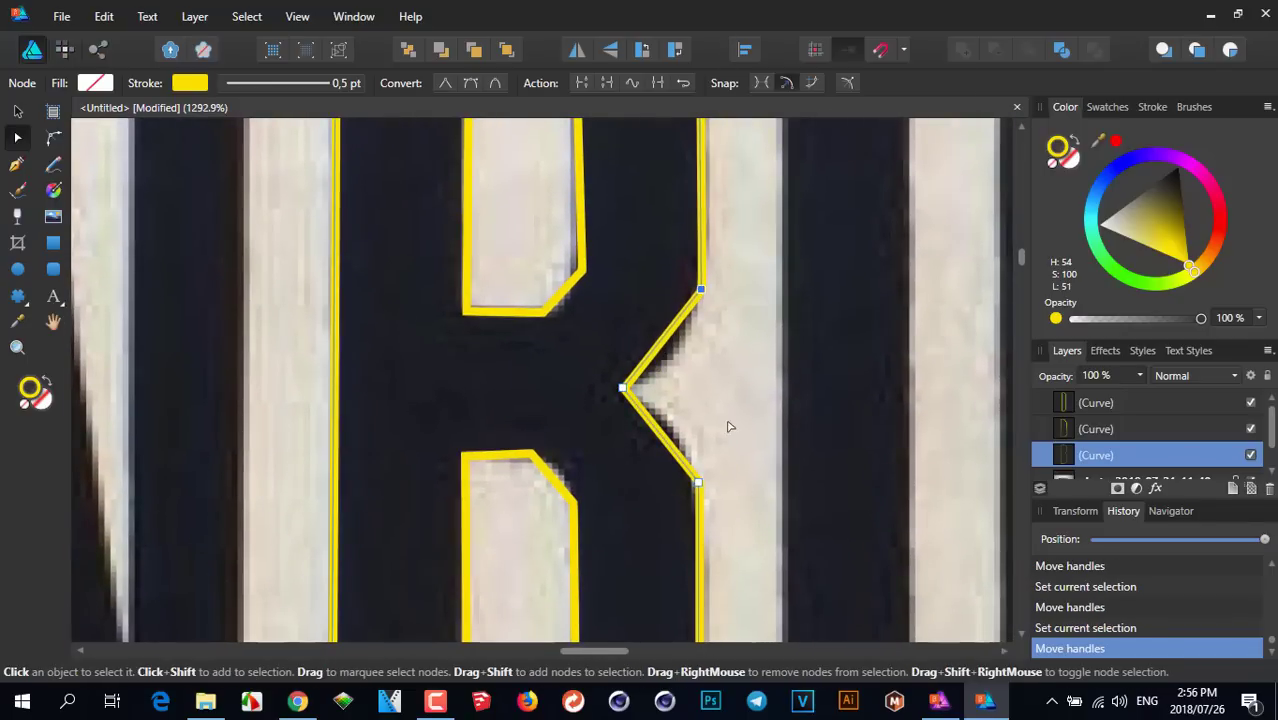
pyautogui.scroll(-3, 727, 422)
pyautogui.scroll(-5, 659, 456)
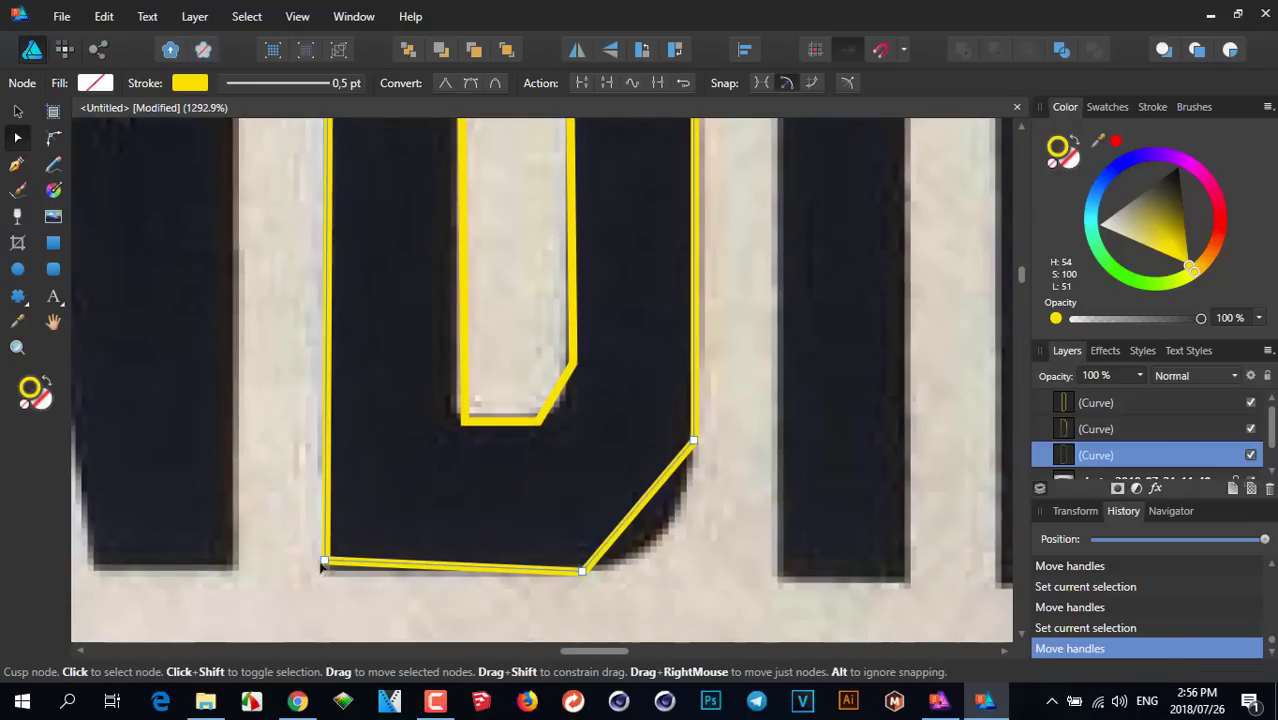
pyautogui.moveTo(282, 533); pyautogui.dragTo(323, 574)
pyautogui.click(541, 647)
pyautogui.scroll(-5, 499, 308)
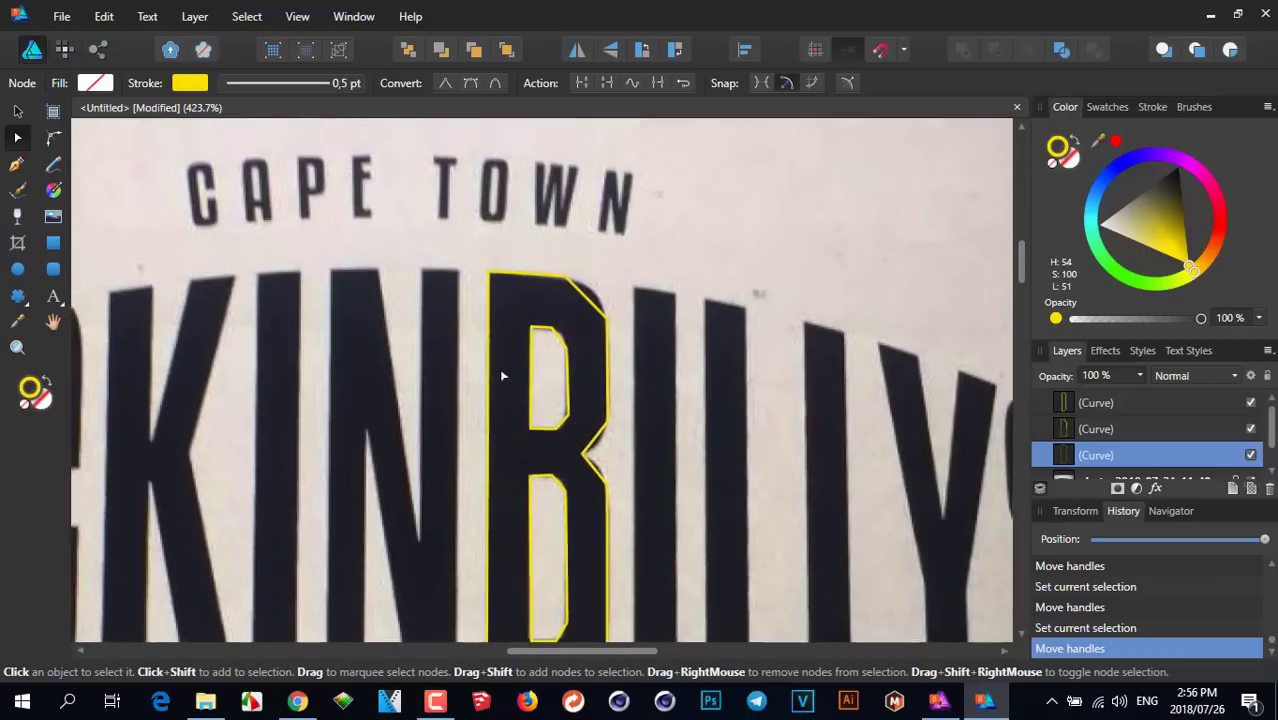
# Select the B's upper inner opening curve and fit its top corner nodes and upper right-side node to the opening's edges
pyautogui.scroll(5, 474, 280)
pyautogui.scroll(2, 582, 544)
pyautogui.scroll(-1, 505, 203)
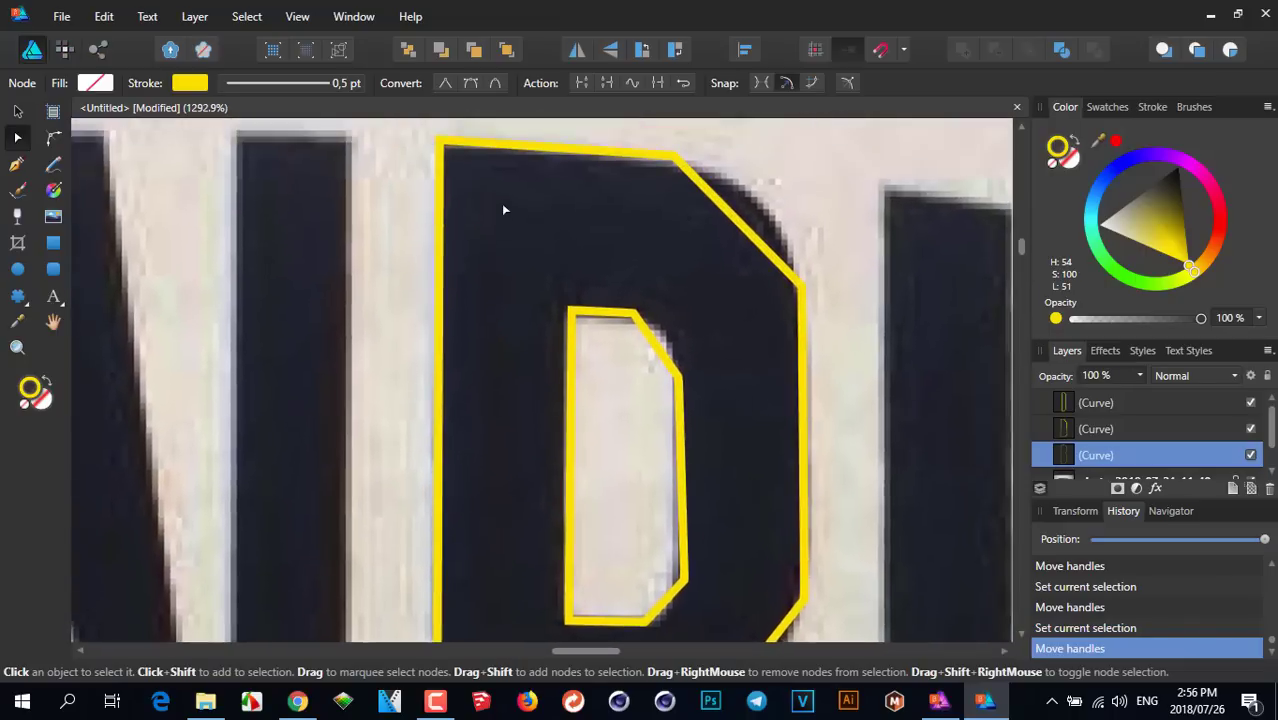
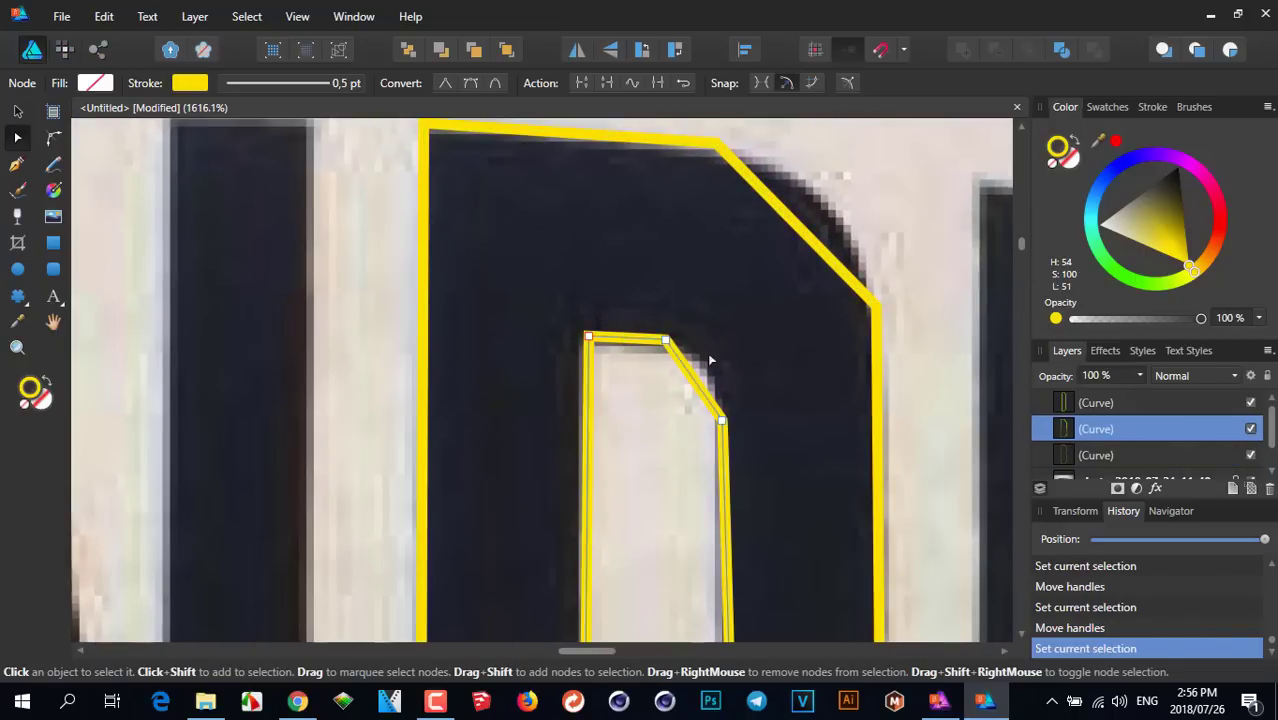
pyautogui.scroll(-3, 700, 300)
pyautogui.moveTo(570, 238)
pyautogui.mouseDown()
pyautogui.moveTo(585, 286)
pyautogui.moveTo(567, 243)
pyautogui.mouseUp()
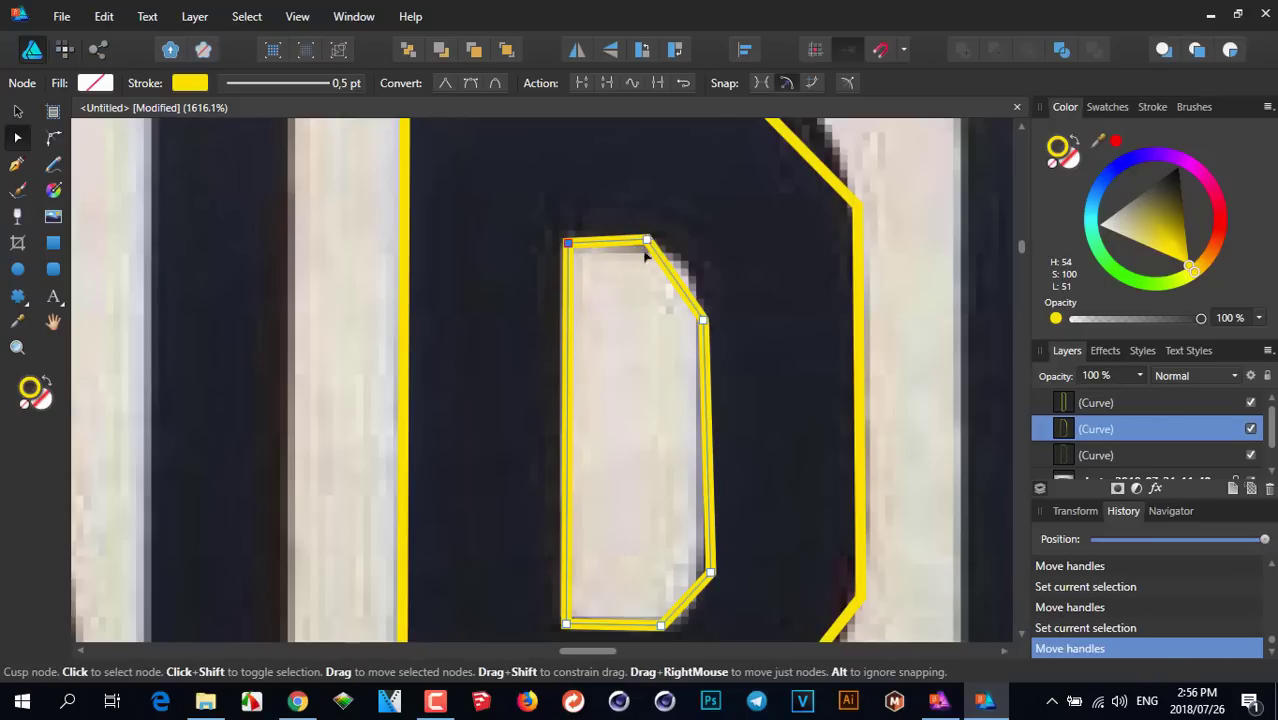
pyautogui.moveTo(646, 242)
pyautogui.mouseDown()
pyautogui.moveTo(633, 277)
pyautogui.moveTo(663, 248)
pyautogui.mouseUp()
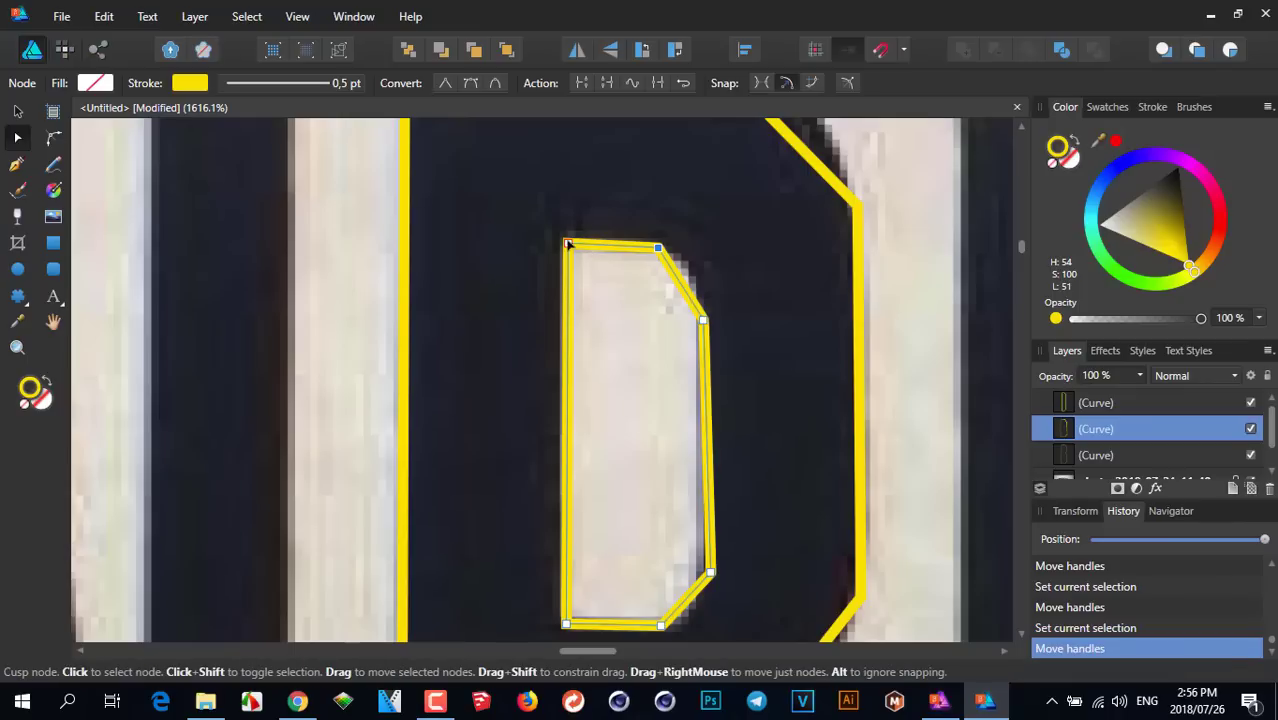
pyautogui.moveTo(567, 243)
pyautogui.mouseDown()
pyautogui.moveTo(568, 287)
pyautogui.moveTo(569, 247)
pyautogui.mouseUp()
pyautogui.moveTo(703, 321)
pyautogui.mouseDown()
pyautogui.moveTo(650, 334)
pyautogui.moveTo(701, 320)
pyautogui.mouseUp()
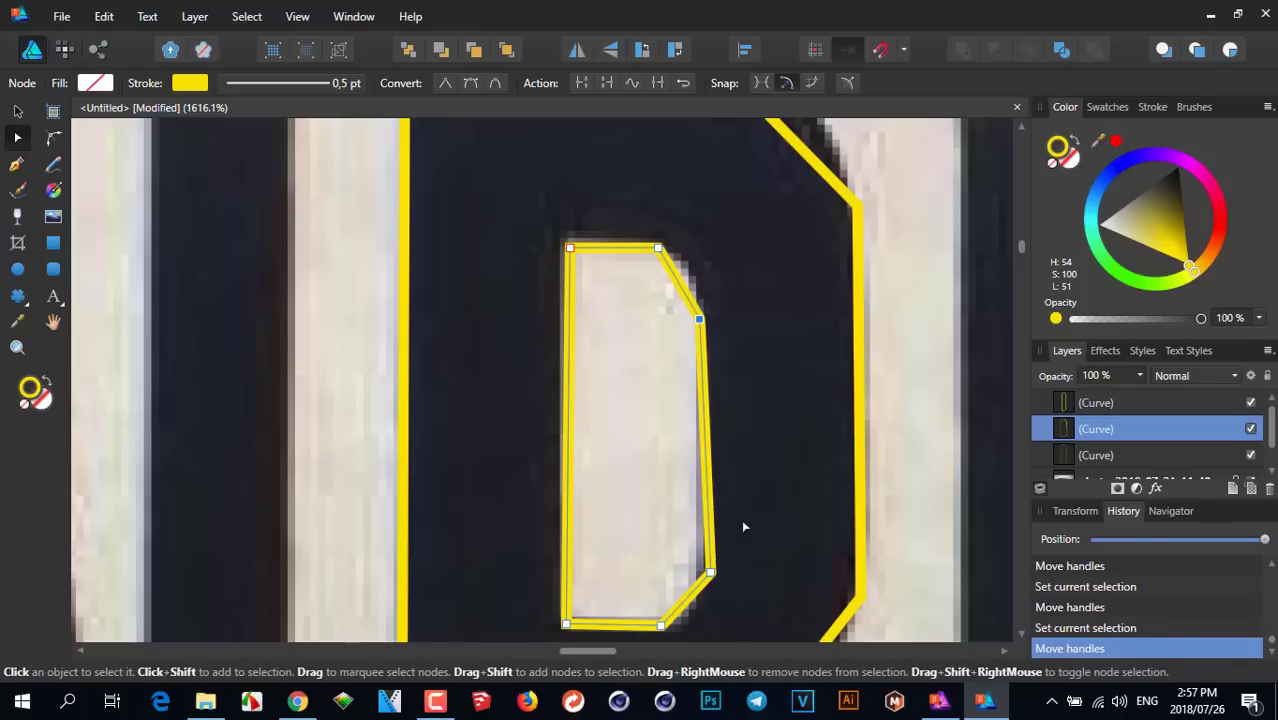
# Fit the upper inner opening's lower right-side node and its two bottom nodes to the opening's edges, leveling the bottom edge
pyautogui.moveTo(741, 519); pyautogui.dragTo(765, 337)
pyautogui.moveTo(730, 387)
pyautogui.mouseDown()
pyautogui.moveTo(679, 380)
pyautogui.moveTo(718, 384)
pyautogui.mouseUp()
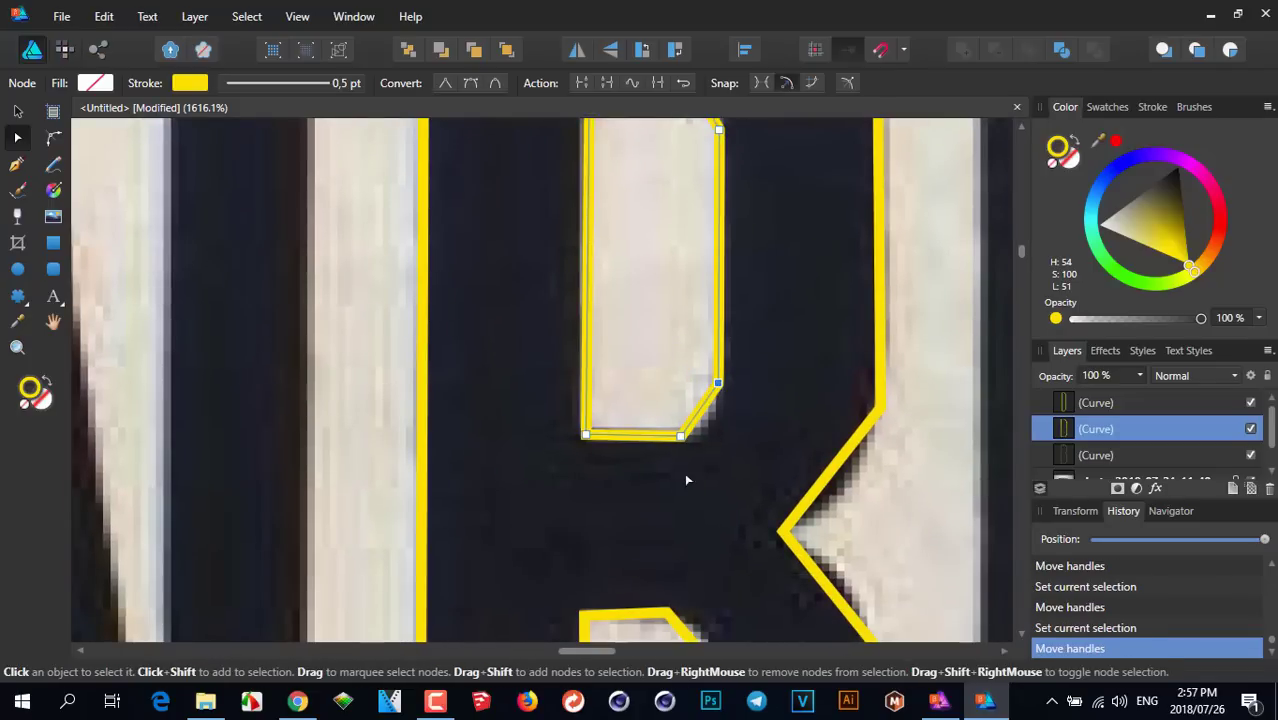
pyautogui.moveTo(684, 436)
pyautogui.mouseDown()
pyautogui.moveTo(673, 422)
pyautogui.moveTo(677, 437)
pyautogui.mouseUp()
pyautogui.moveTo(586, 434)
pyautogui.mouseDown()
pyautogui.moveTo(633, 400)
pyautogui.moveTo(582, 430)
pyautogui.mouseUp()
pyautogui.moveTo(677, 435)
pyautogui.mouseDown()
pyautogui.moveTo(671, 406)
pyautogui.moveTo(677, 437)
pyautogui.mouseUp()
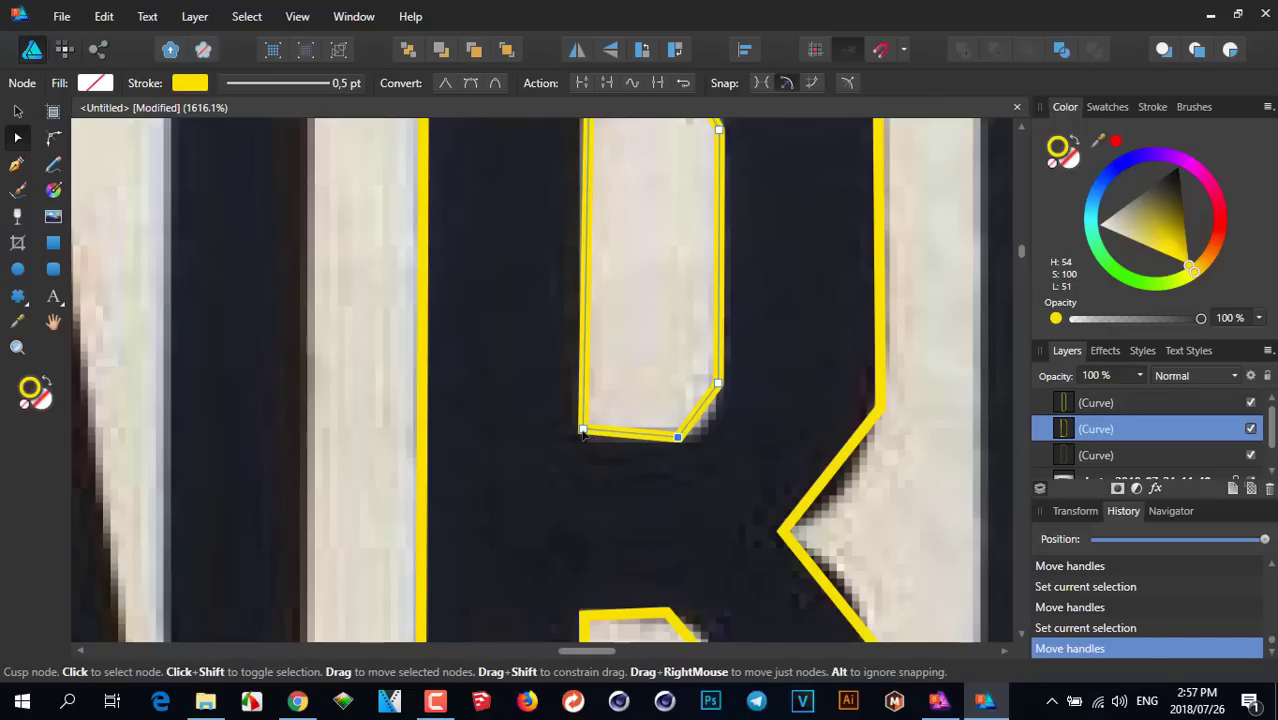
pyautogui.moveTo(582, 430); pyautogui.dragTo(582, 437)
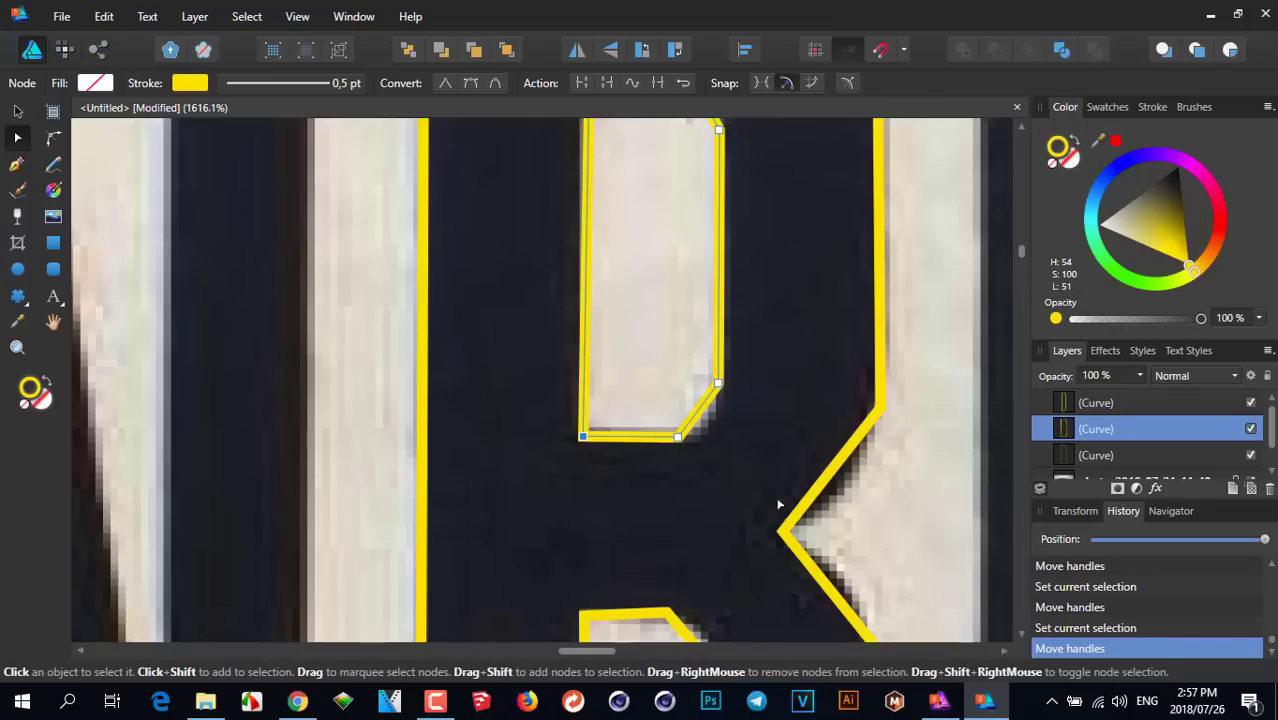
# Select the B's lower inner opening curve and move the right node of its top edge to level that edge
pyautogui.scroll(-3, 699, 222)
pyautogui.scroll(3, 601, 320)
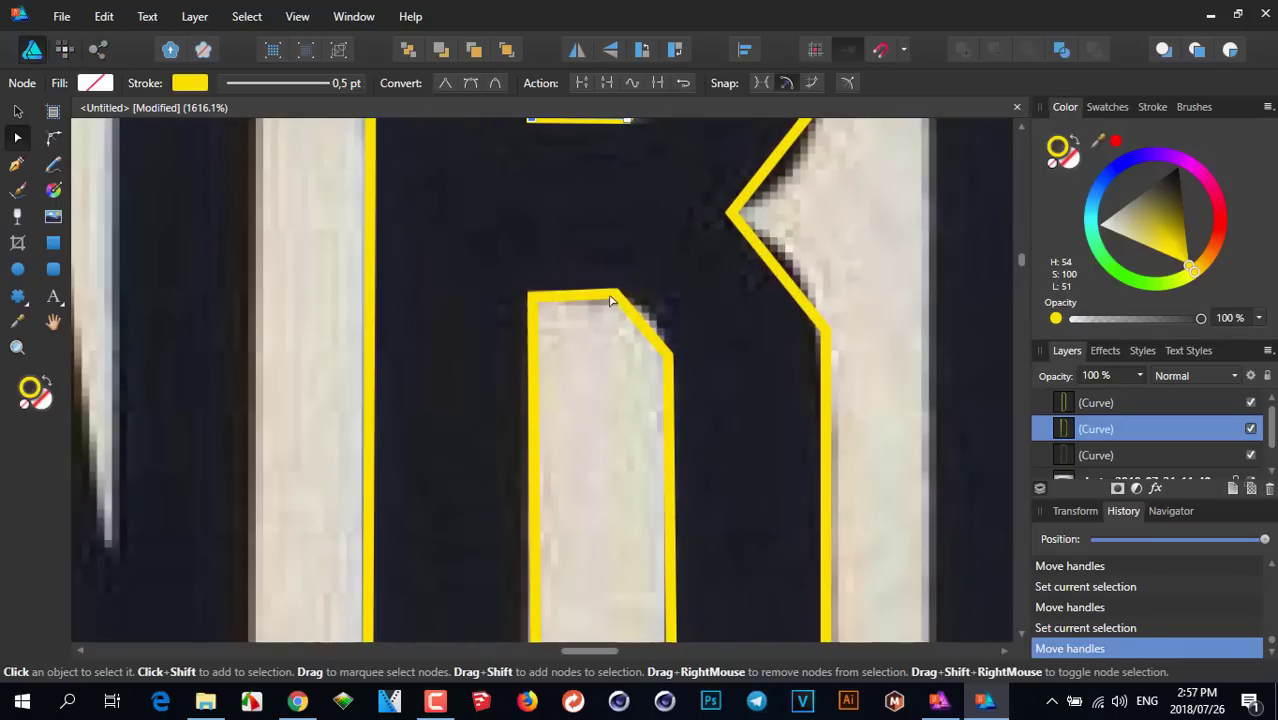
pyautogui.click(602, 299)
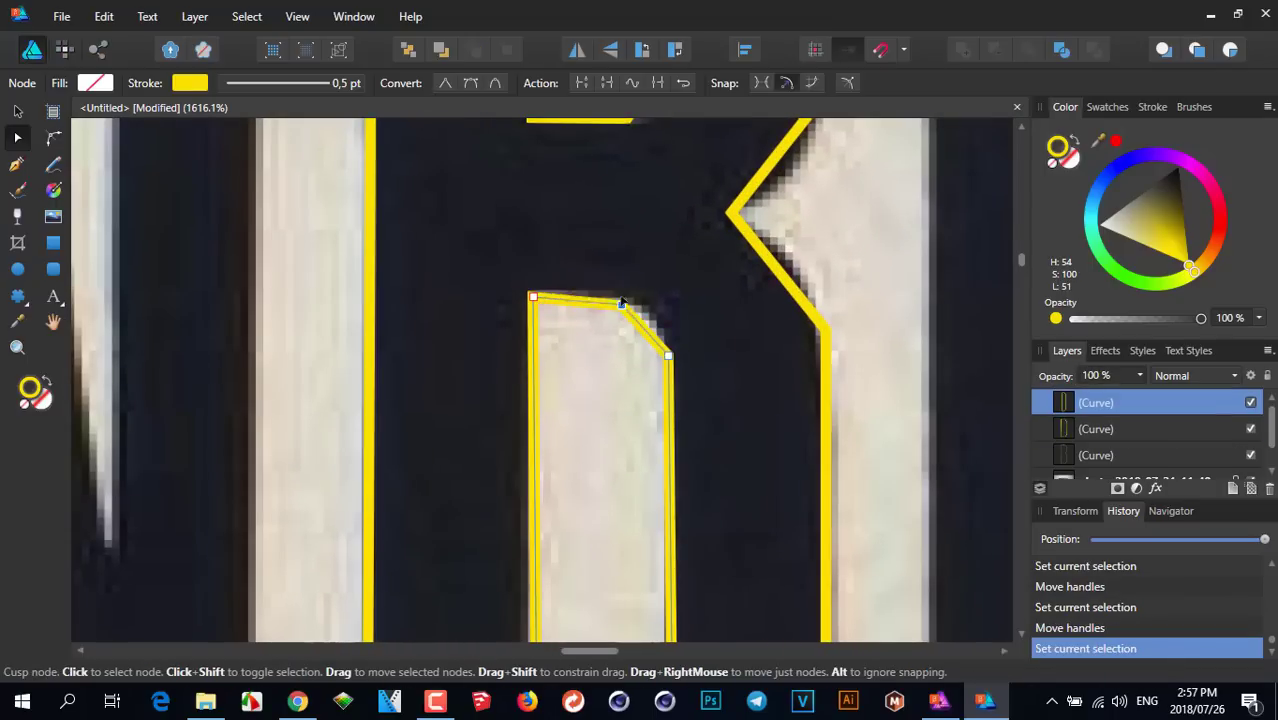
pyautogui.moveTo(624, 305); pyautogui.dragTo(624, 301)
# Fit the lower inner opening's two bottom nodes and its lower right-side node to the opening's edges
pyautogui.scroll(-5, 549, 306)
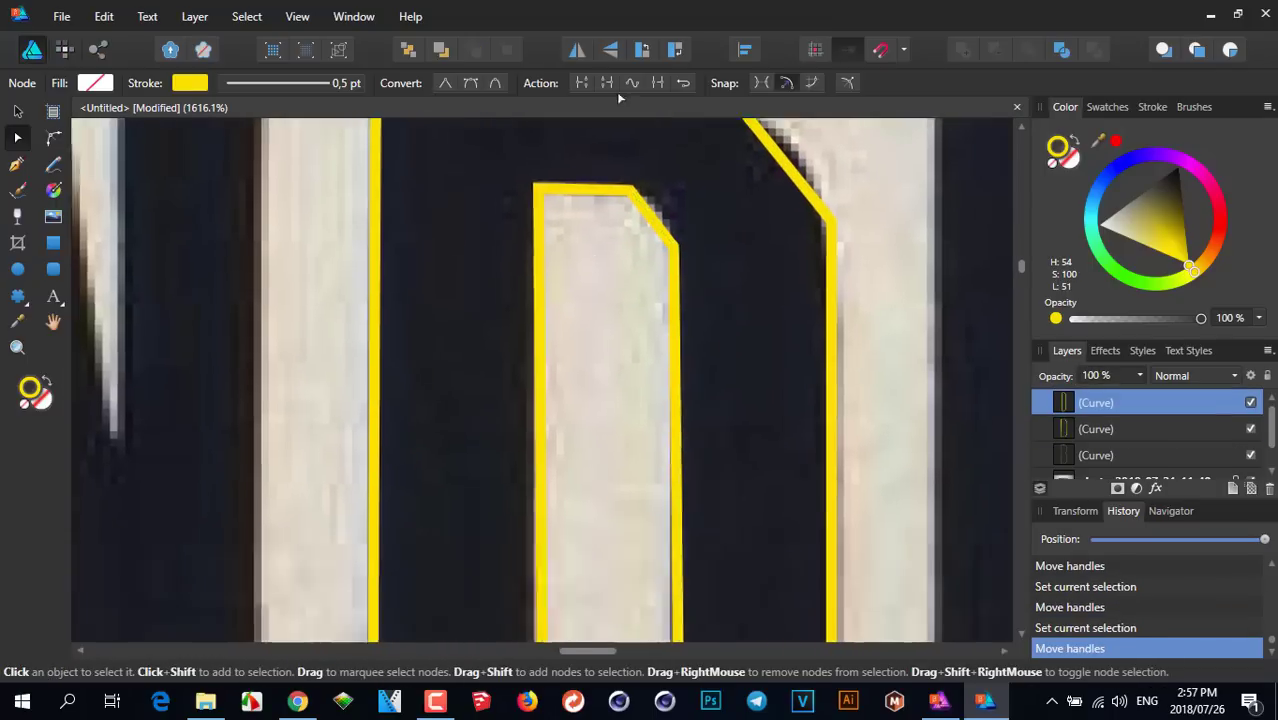
pyautogui.moveTo(551, 512)
pyautogui.mouseDown()
pyautogui.moveTo(630, 508)
pyautogui.moveTo(540, 500)
pyautogui.mouseUp()
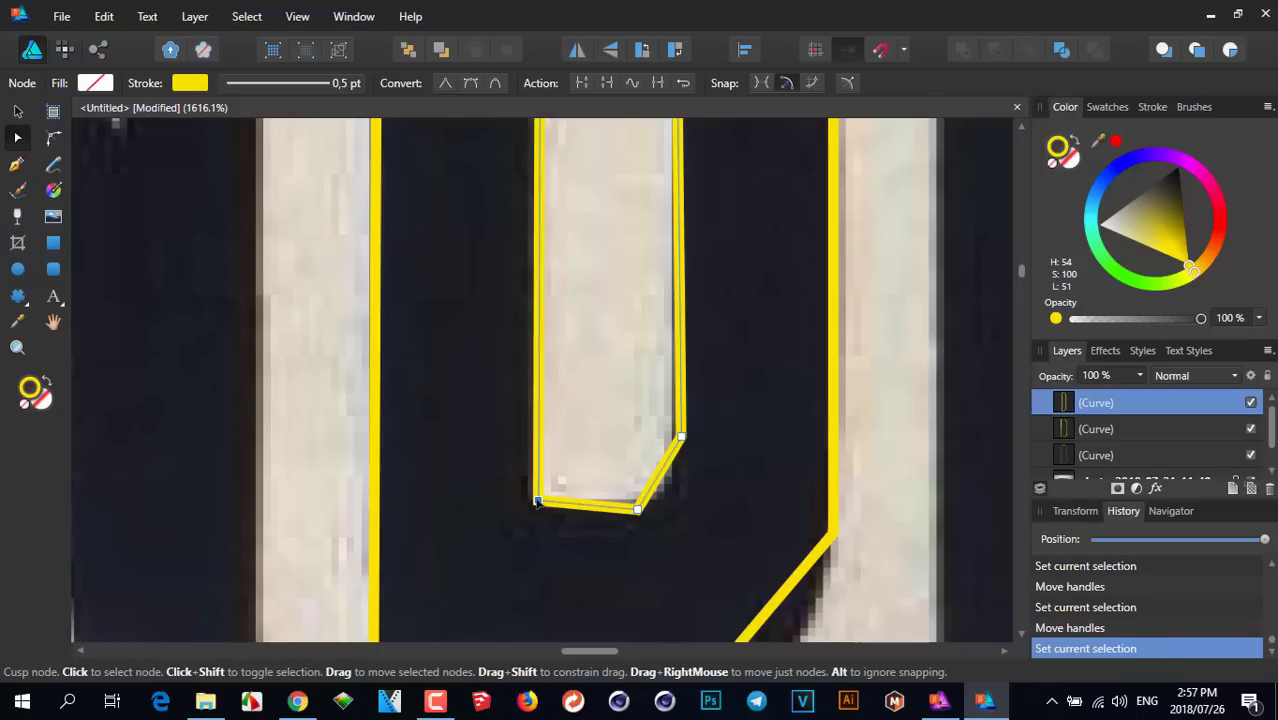
pyautogui.moveTo(637, 511); pyautogui.dragTo(637, 501)
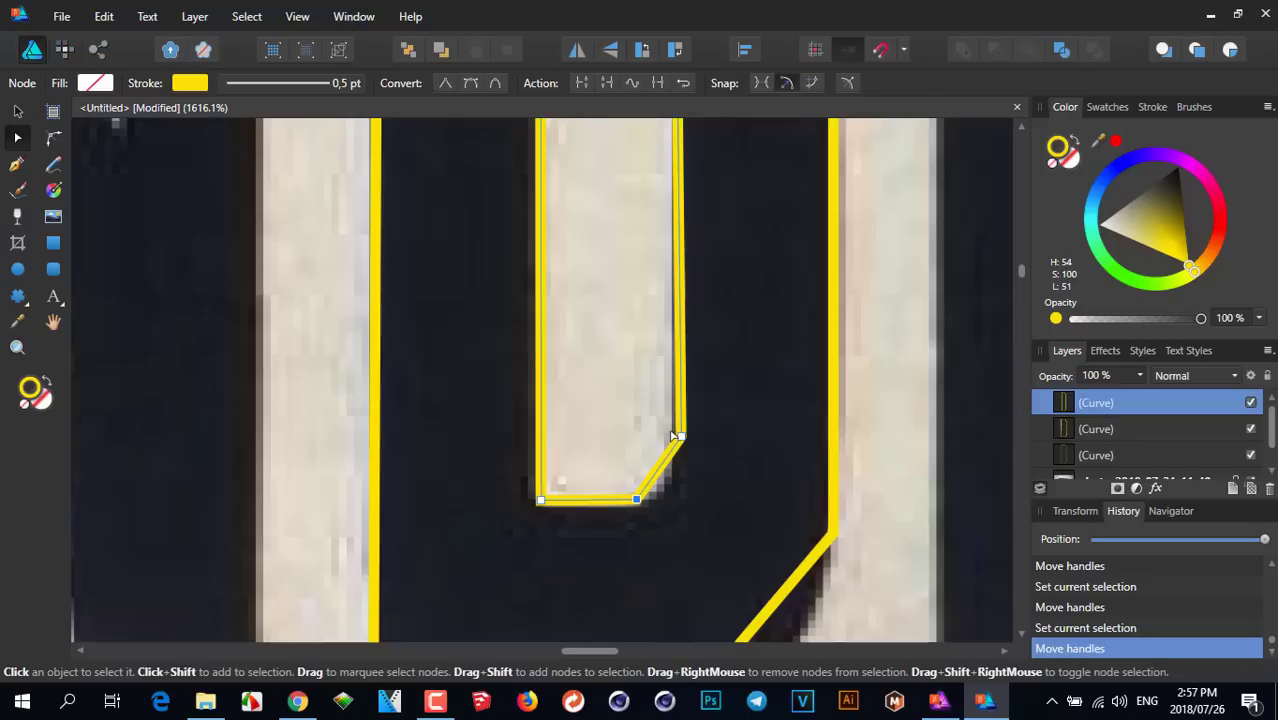
pyautogui.moveTo(680, 436)
pyautogui.mouseDown()
pyautogui.moveTo(622, 448)
pyautogui.moveTo(665, 438)
pyautogui.mouseUp()
pyautogui.keyDown('ctrl'); pyautogui.scroll(-3, 701, 305); pyautogui.keyUp('ctrl')
# Select the B's outer outline and bend its diagonal upper-right segment outward into an arc along the letter's rounded corner
pyautogui.scroll(3, 699, 380)
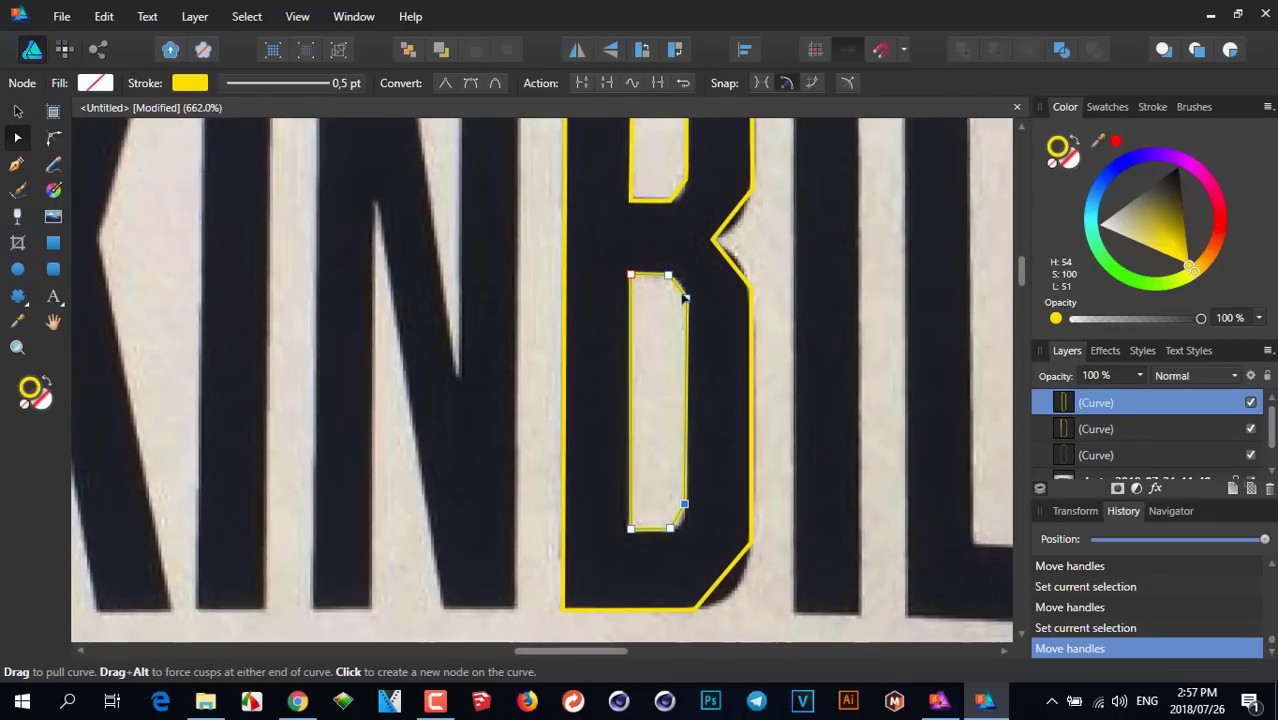
pyautogui.keyDown('ctrl'); pyautogui.scroll(2, 679, 286); pyautogui.keyUp('ctrl')
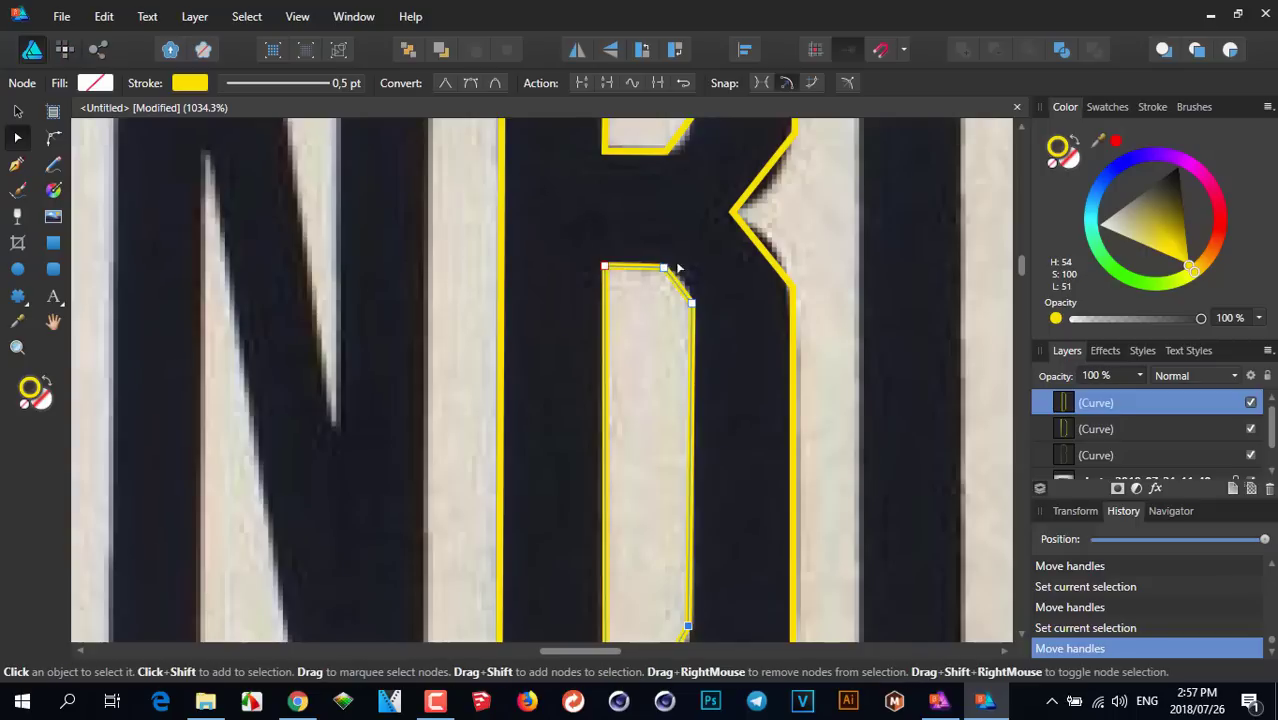
pyautogui.scroll(-2, 632, 230)
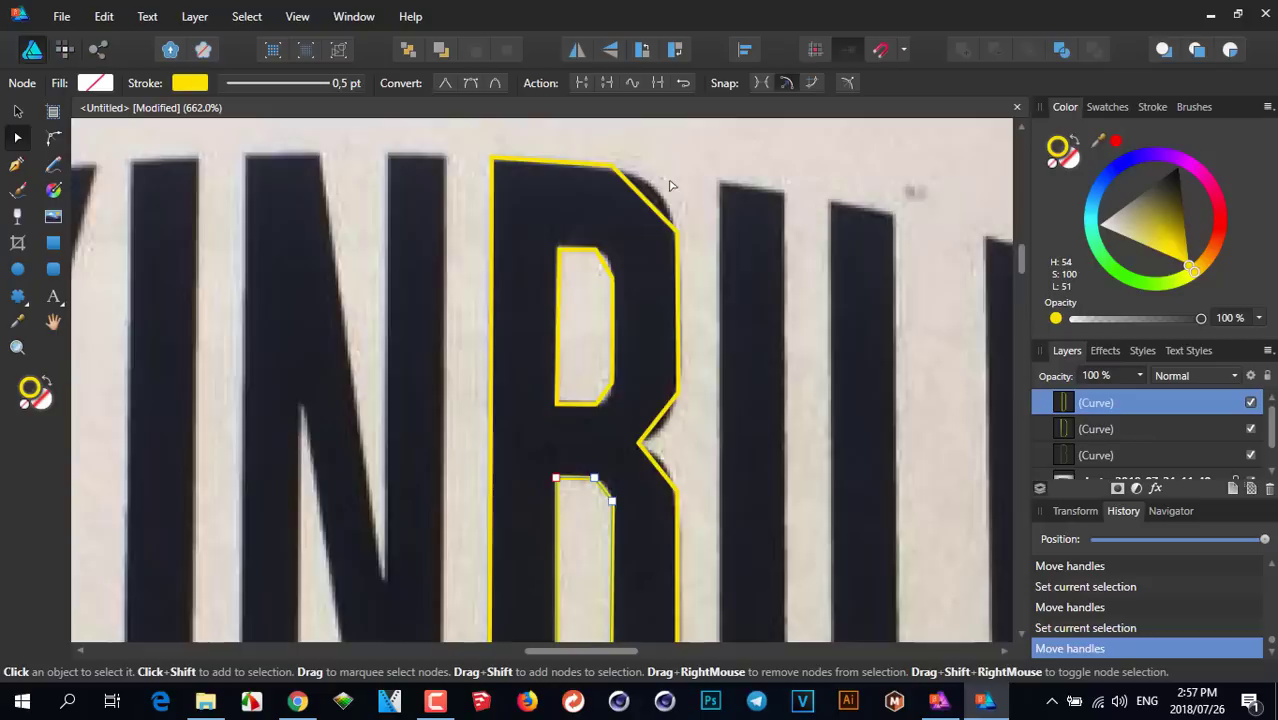
pyautogui.scroll(2, 642, 188)
pyautogui.click(625, 204)
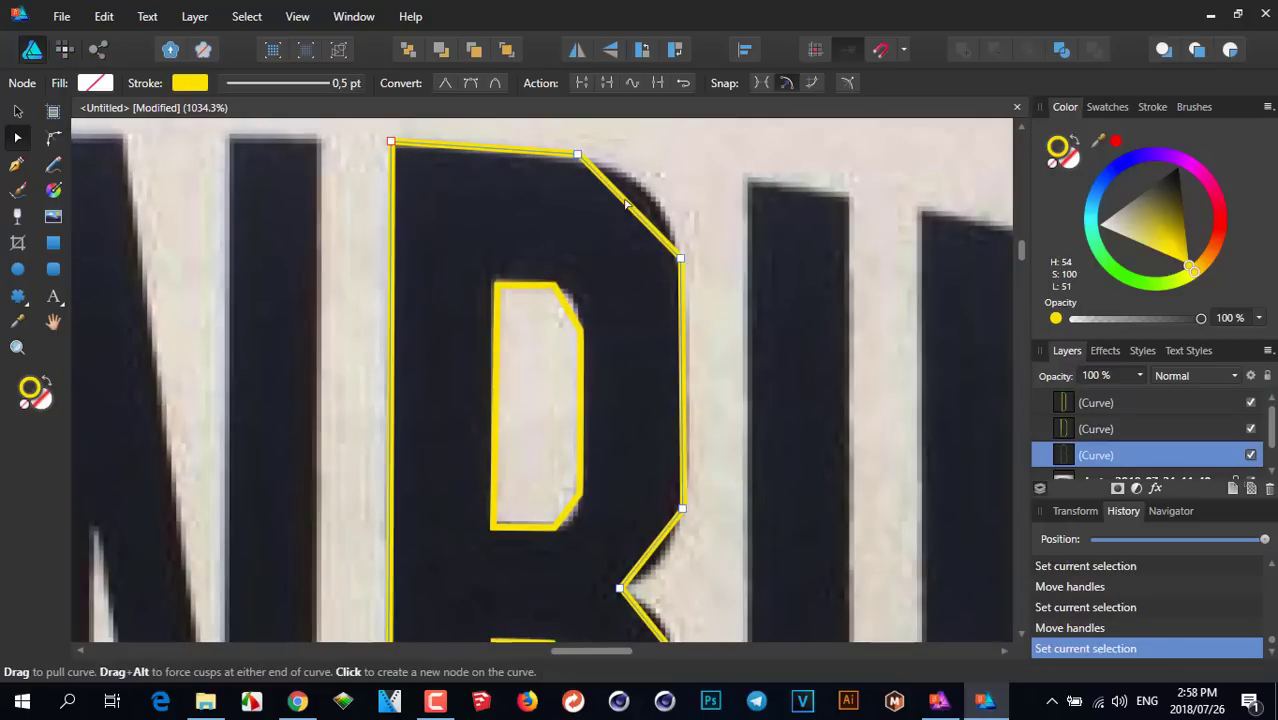
pyautogui.scroll(2, 665, 291)
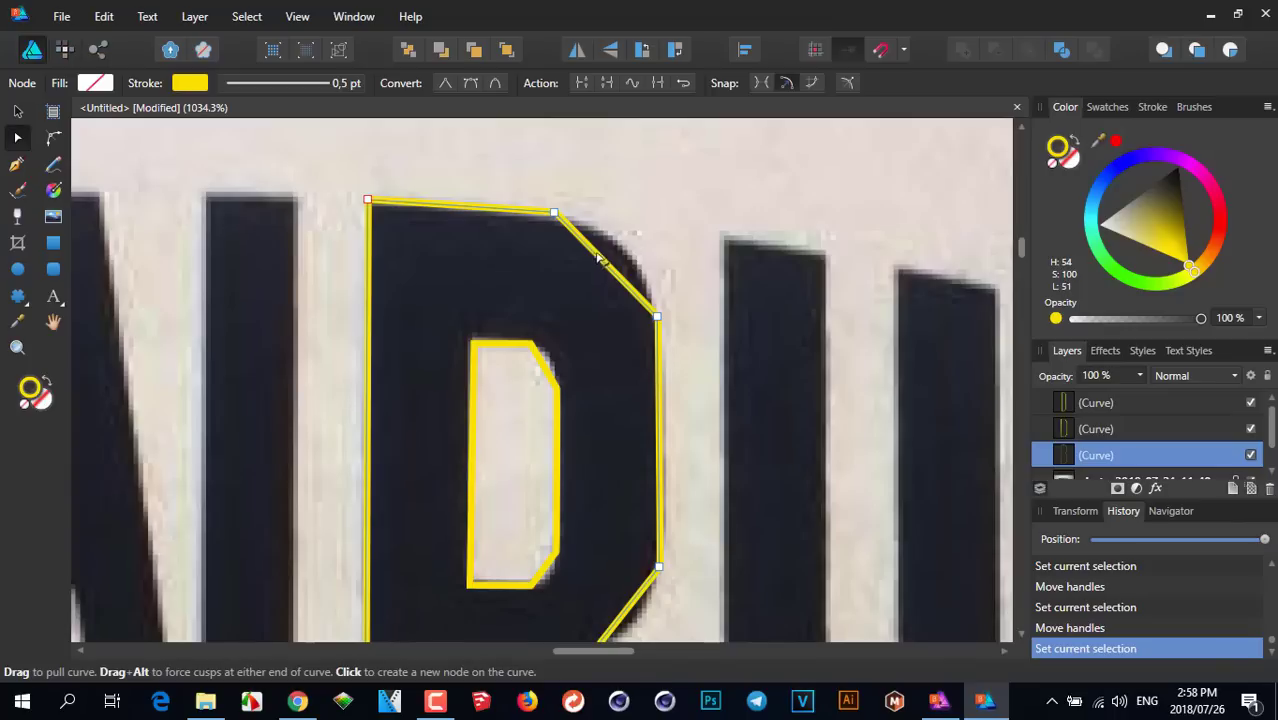
pyautogui.moveTo(598, 258); pyautogui.dragTo(617, 240)
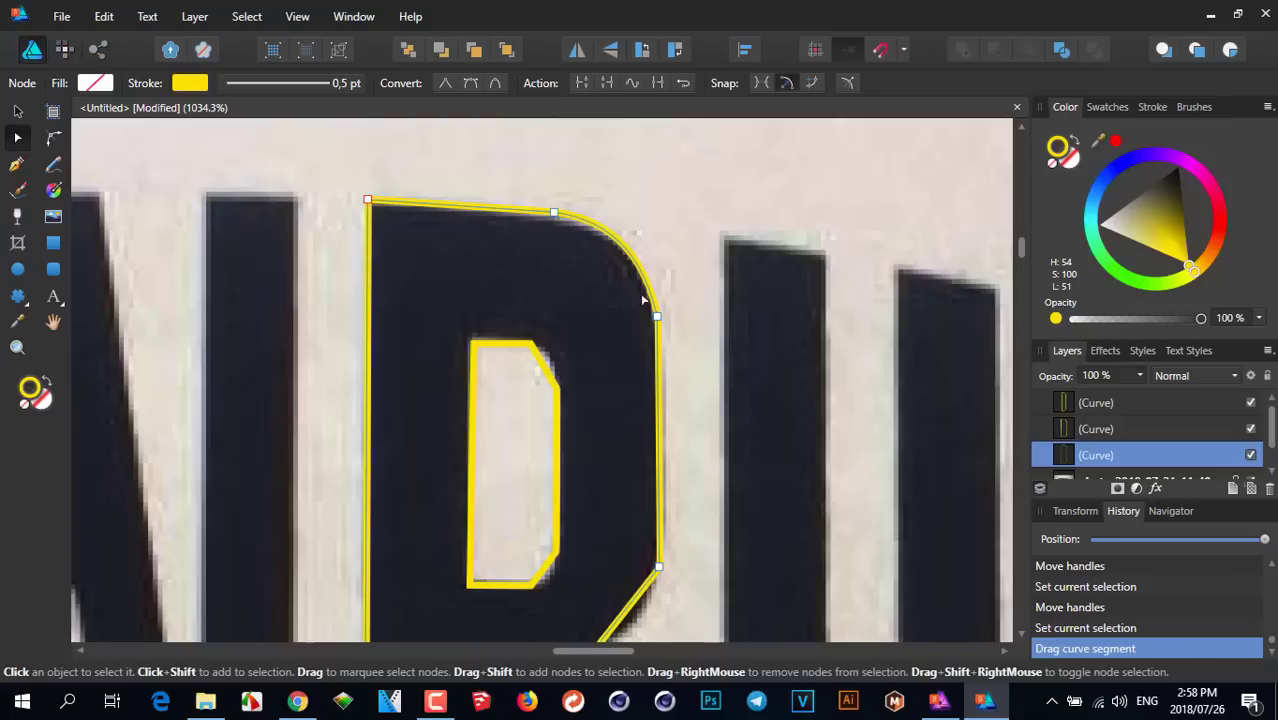
# Deselect the outline and examine how closely the upper-right arc follows the letter's rounded corner
pyautogui.scroll(1, 575, 232)
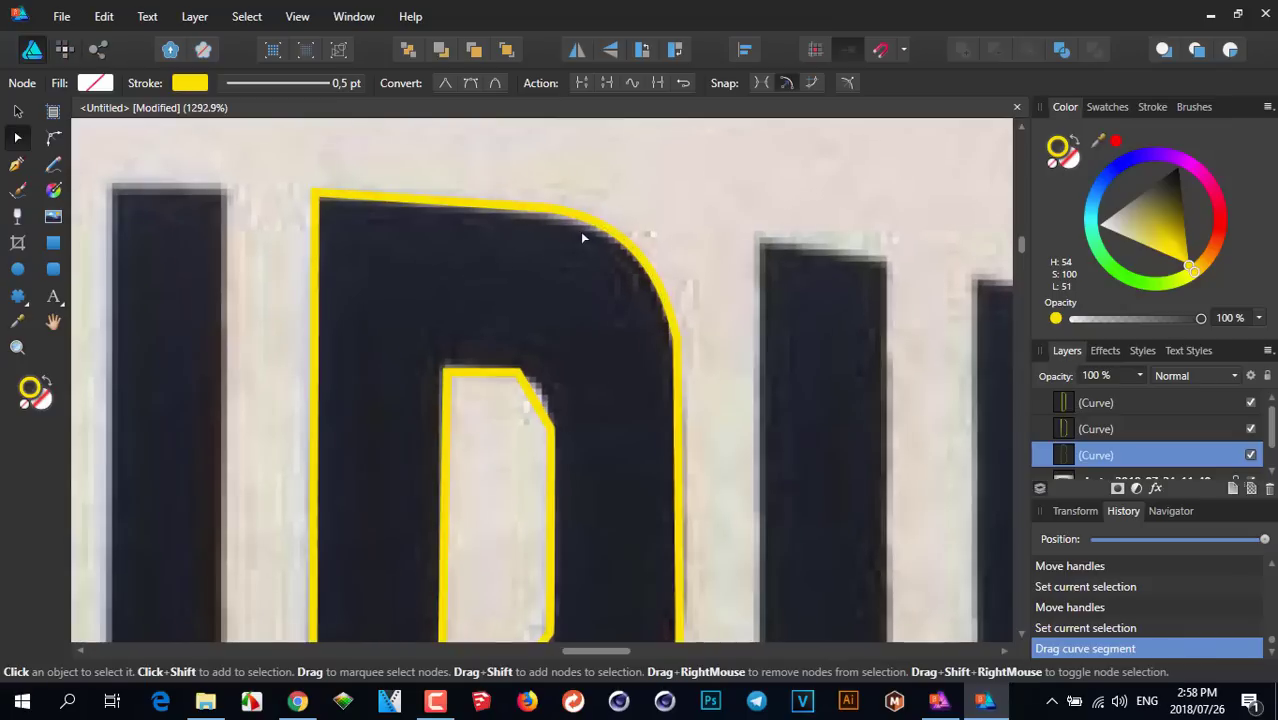
pyautogui.scroll(1, 687, 270)
pyautogui.click(715, 260)
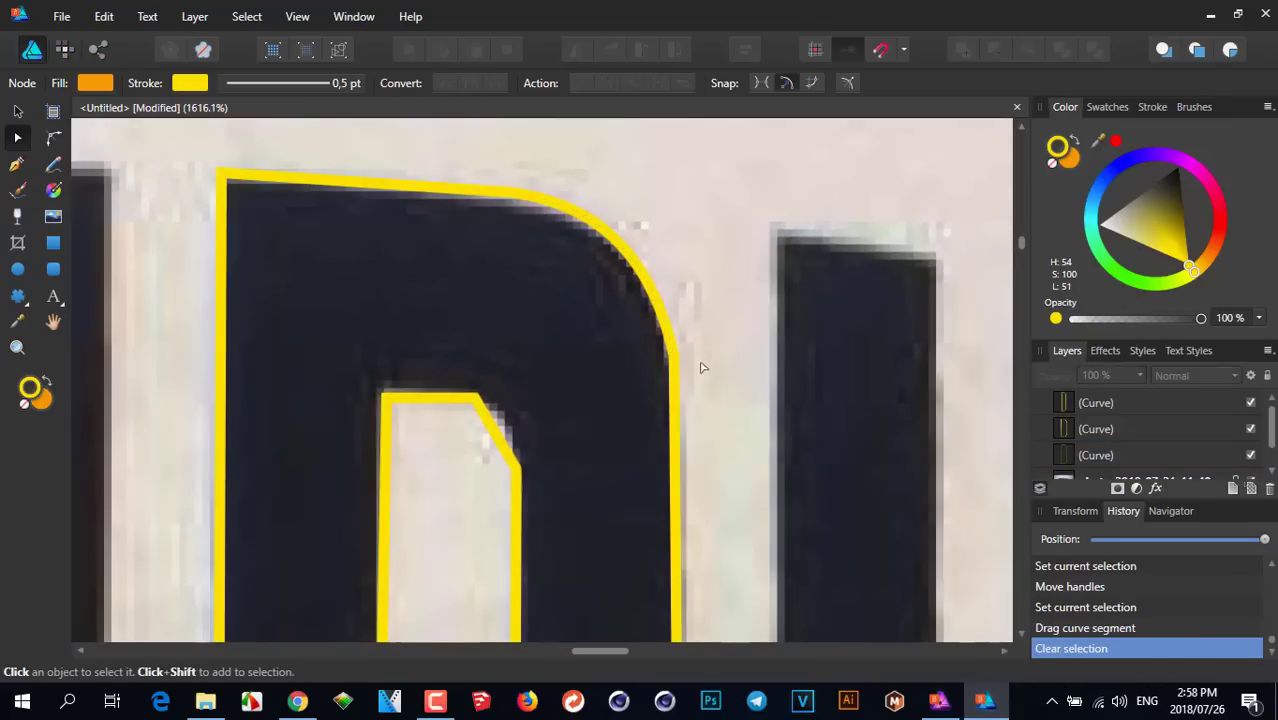
pyautogui.scroll(2, 688, 366)
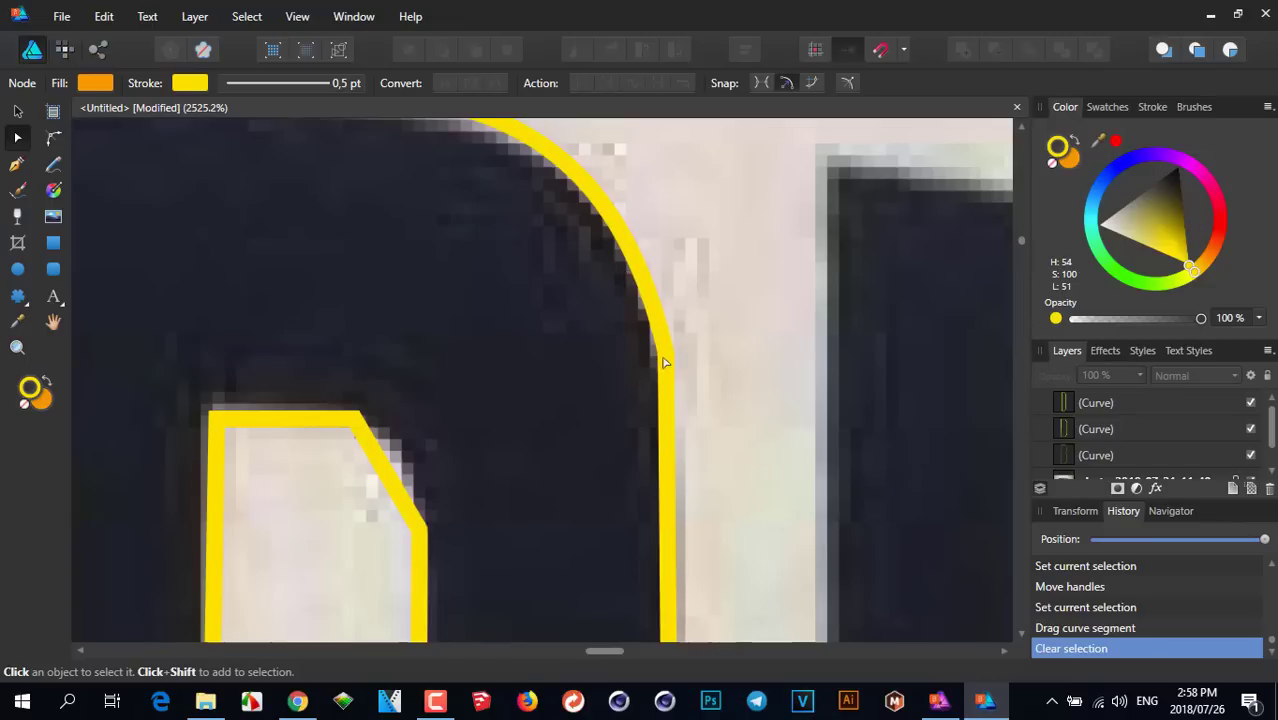
pyautogui.scroll(-2, 662, 355)
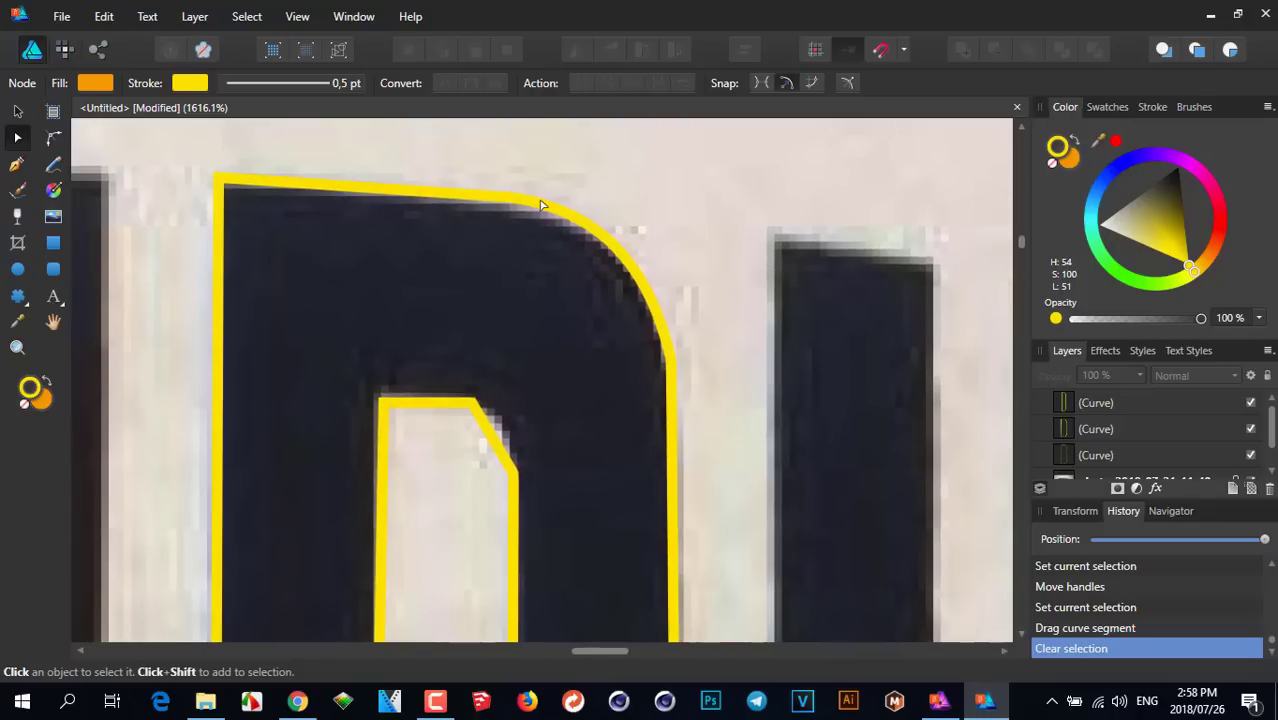
pyautogui.scroll(2, 540, 205)
pyautogui.scroll(-2, 687, 284)
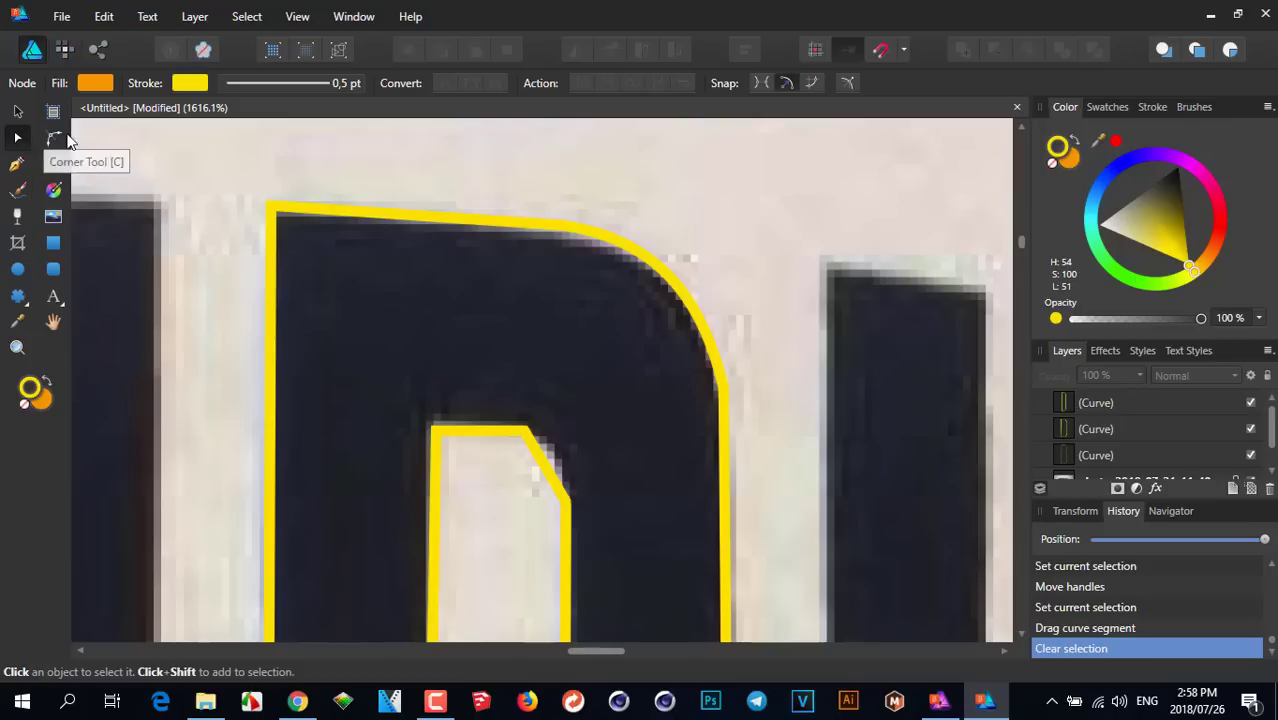
# Select the B's outer outline with the Node tool and bend both diagonal segments of its right-side notch into arcs along the letter
pyautogui.click(17, 140)
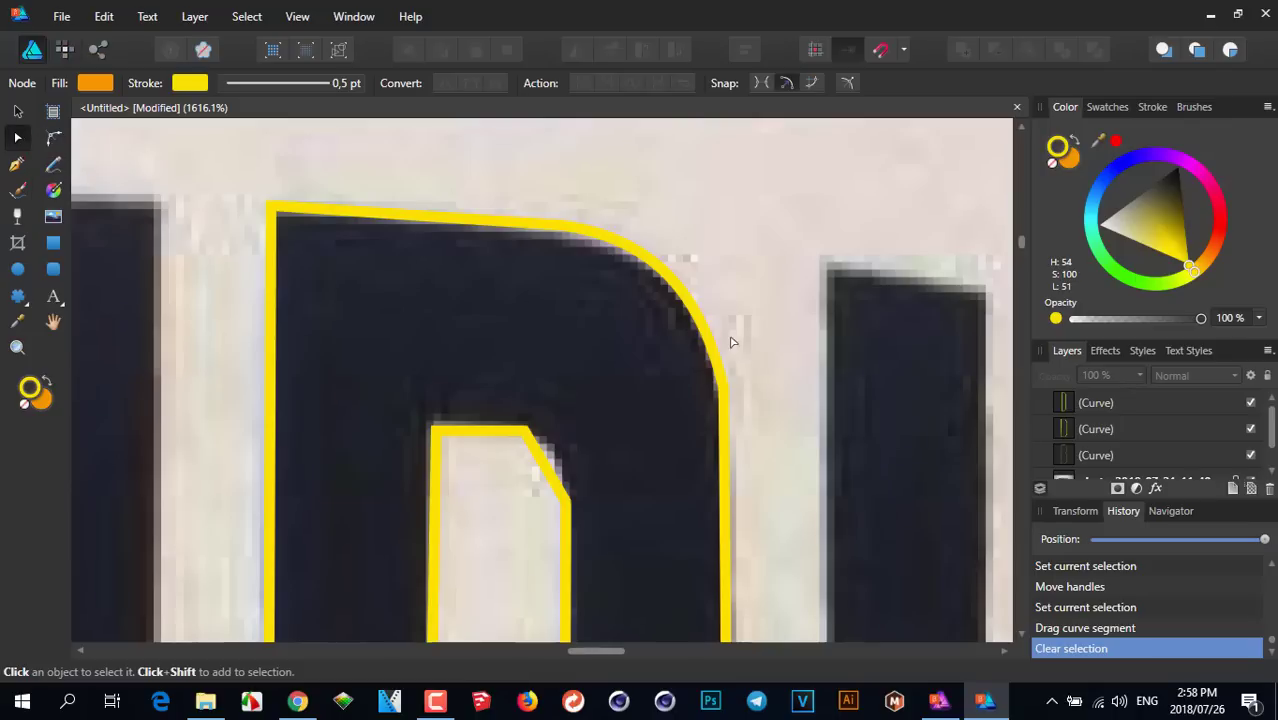
pyautogui.scroll(-2, 787, 420)
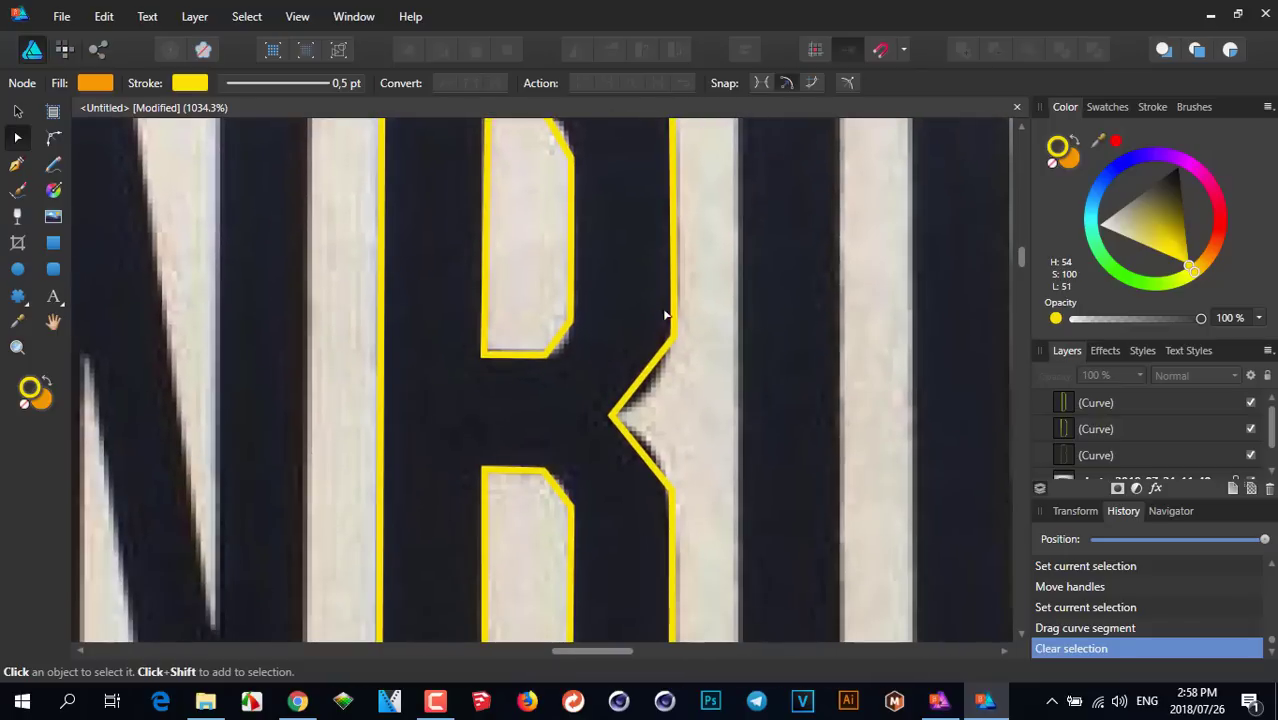
pyautogui.click(647, 373)
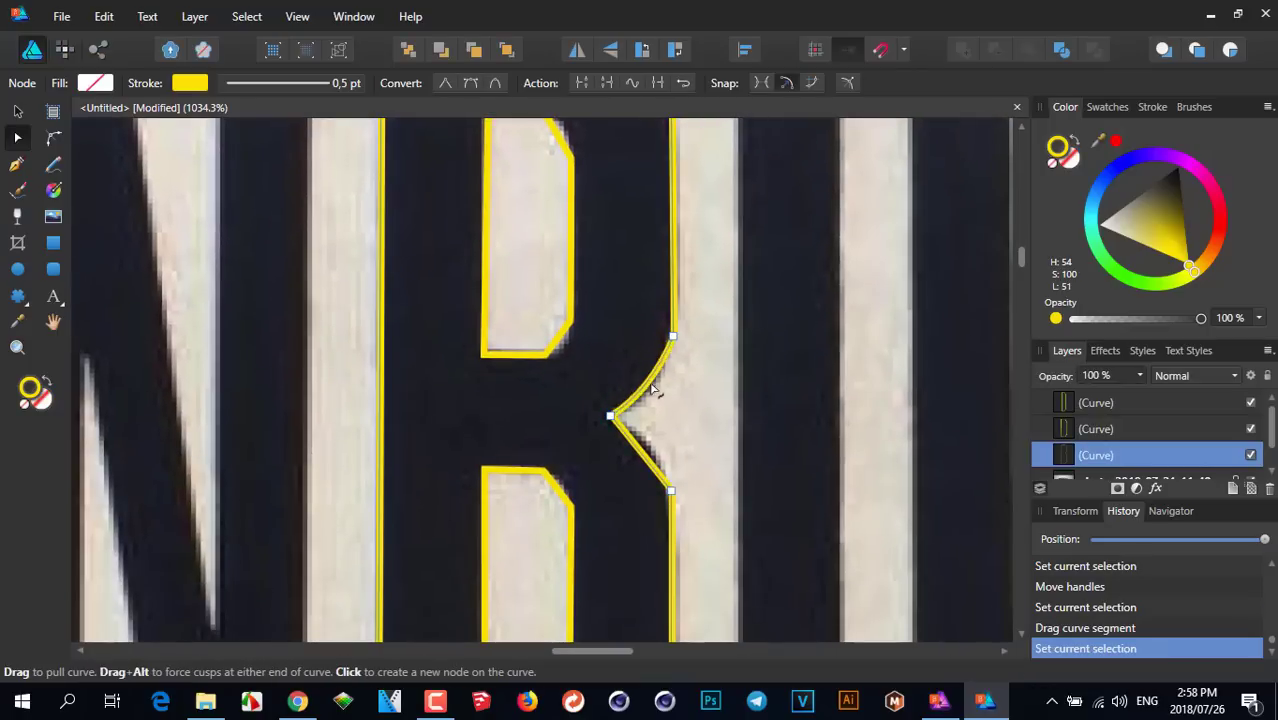
pyautogui.moveTo(647, 373); pyautogui.dragTo(671, 416)
pyautogui.scroll(-3, 671, 416)
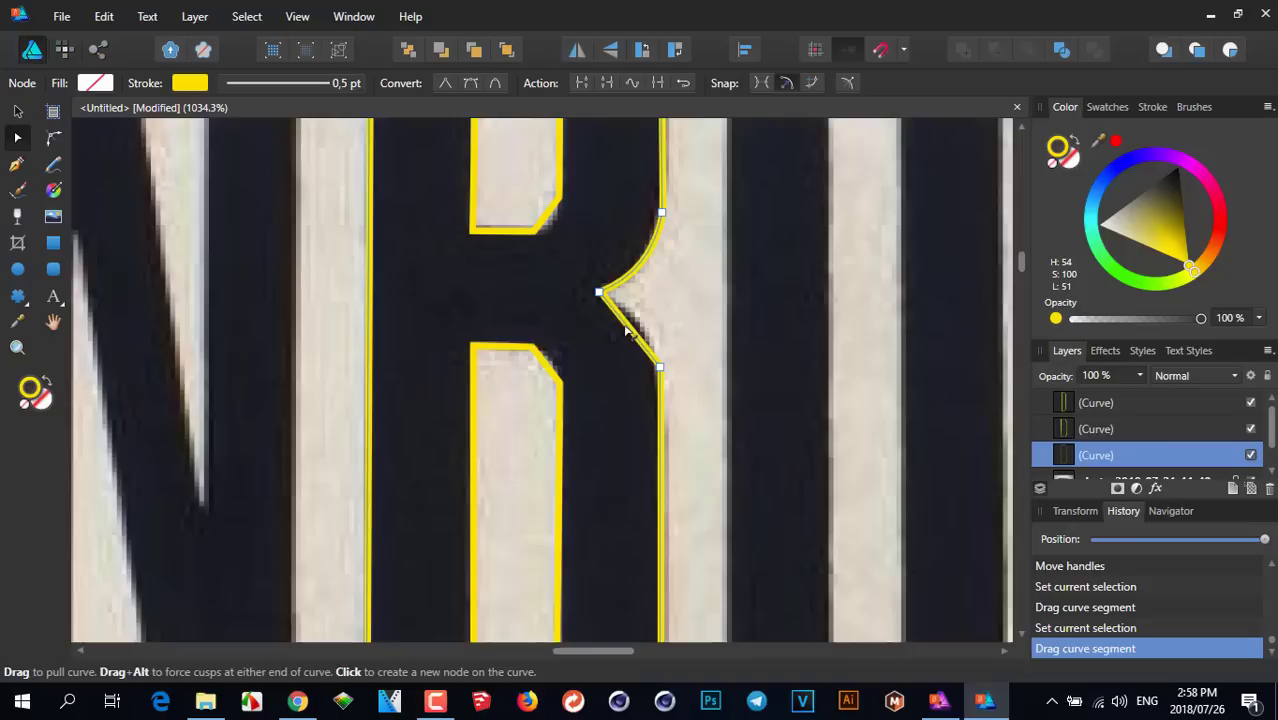
pyautogui.moveTo(627, 330); pyautogui.dragTo(640, 322)
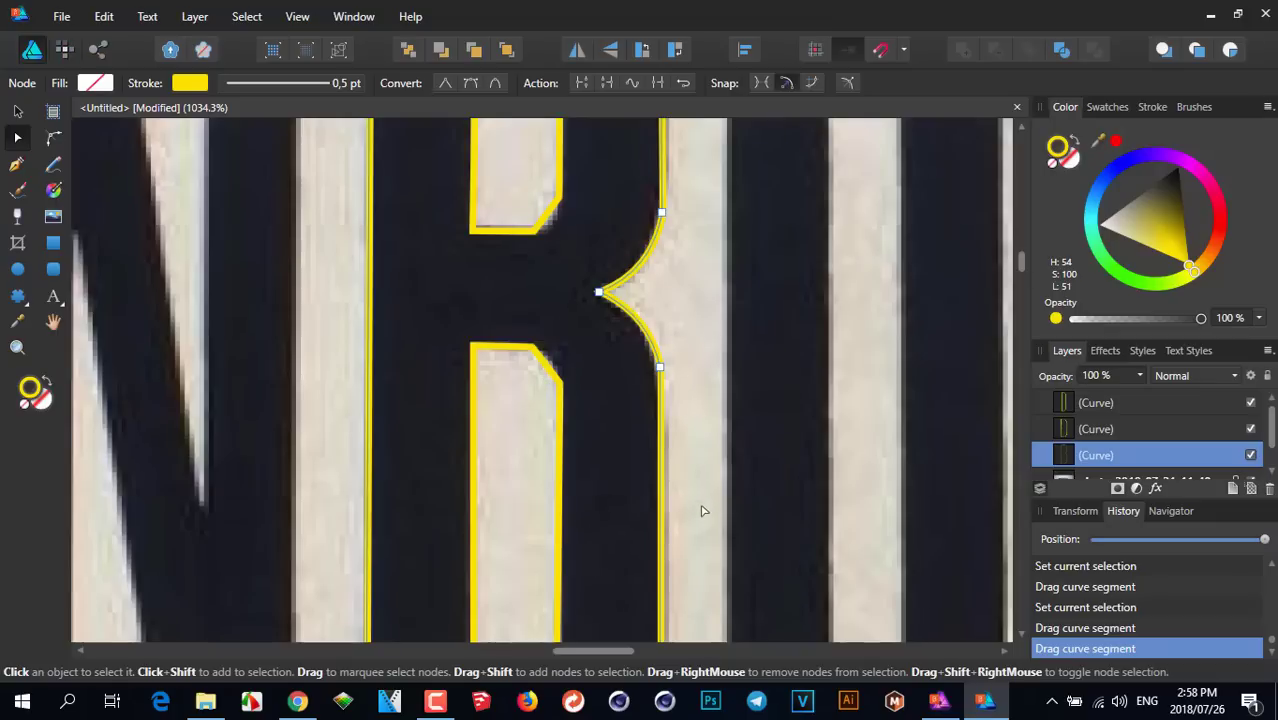
# Bend the outer outline's diagonal lower-right segment outward into an arc along the letter's rounded bottom corner
pyautogui.scroll(-5, 705, 514)
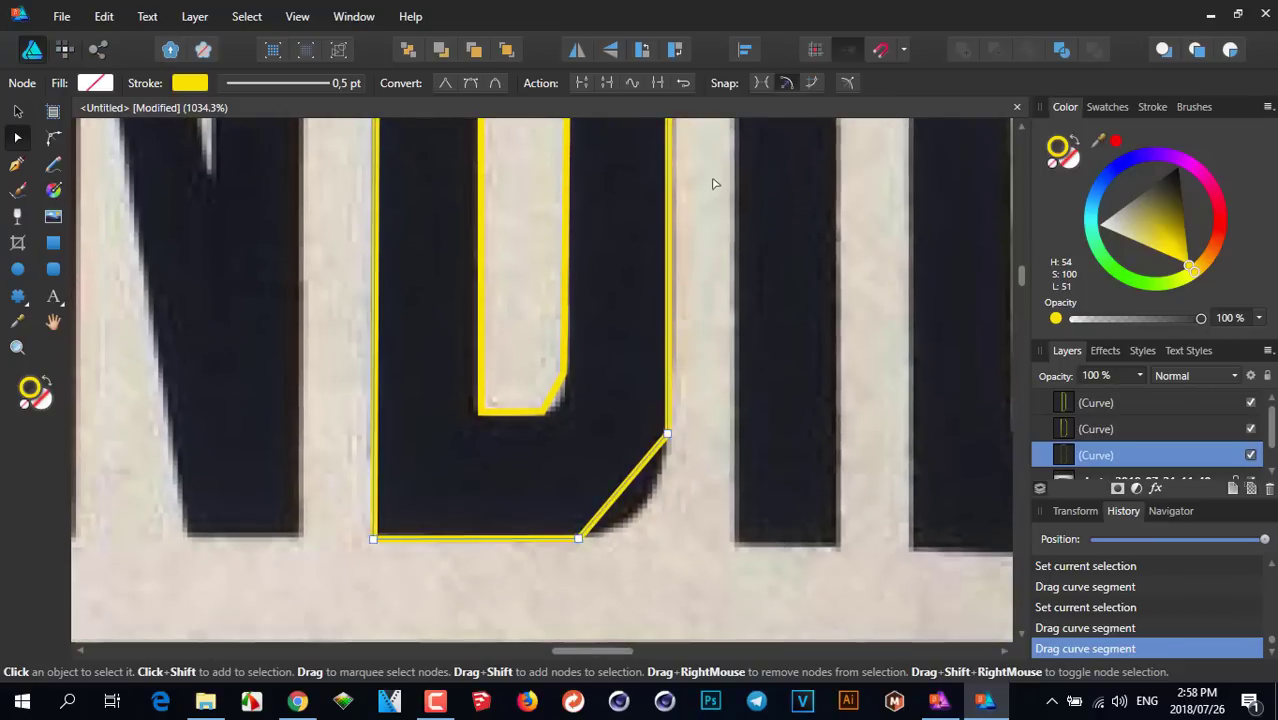
pyautogui.scroll(1, 708, 191)
pyautogui.scroll(-1, 713, 227)
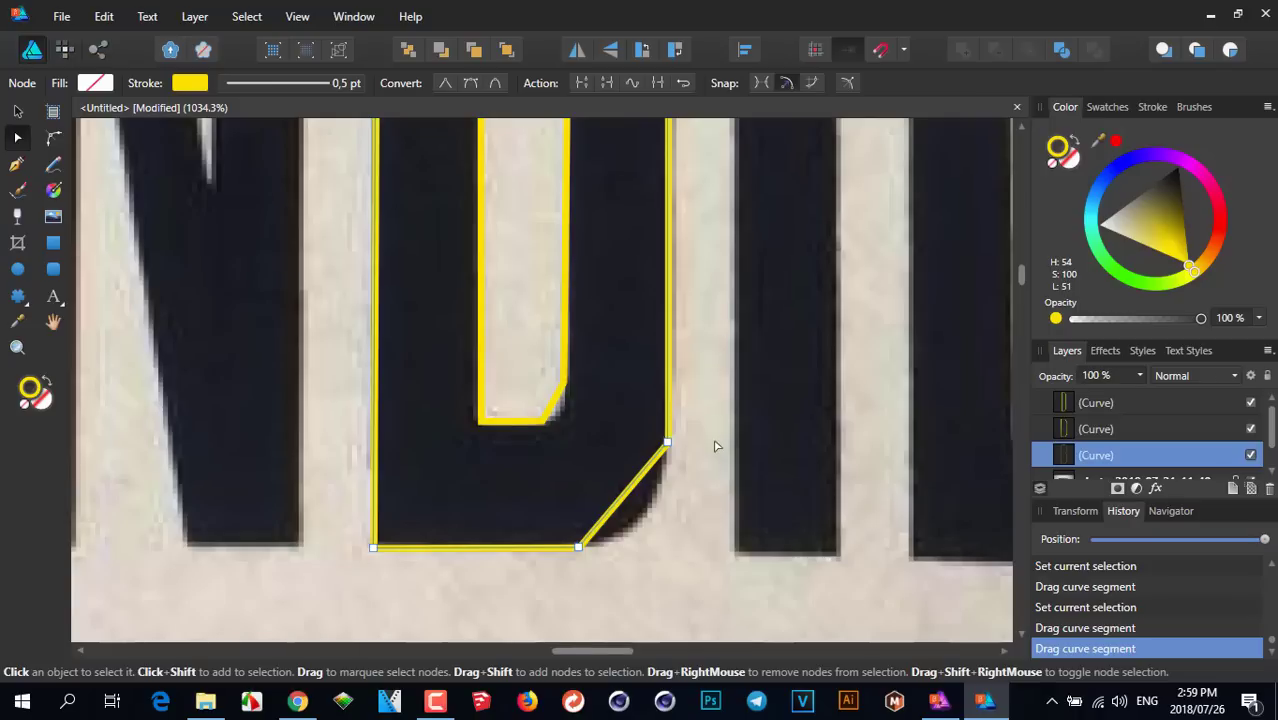
pyautogui.moveTo(716, 452); pyautogui.dragTo(713, 381)
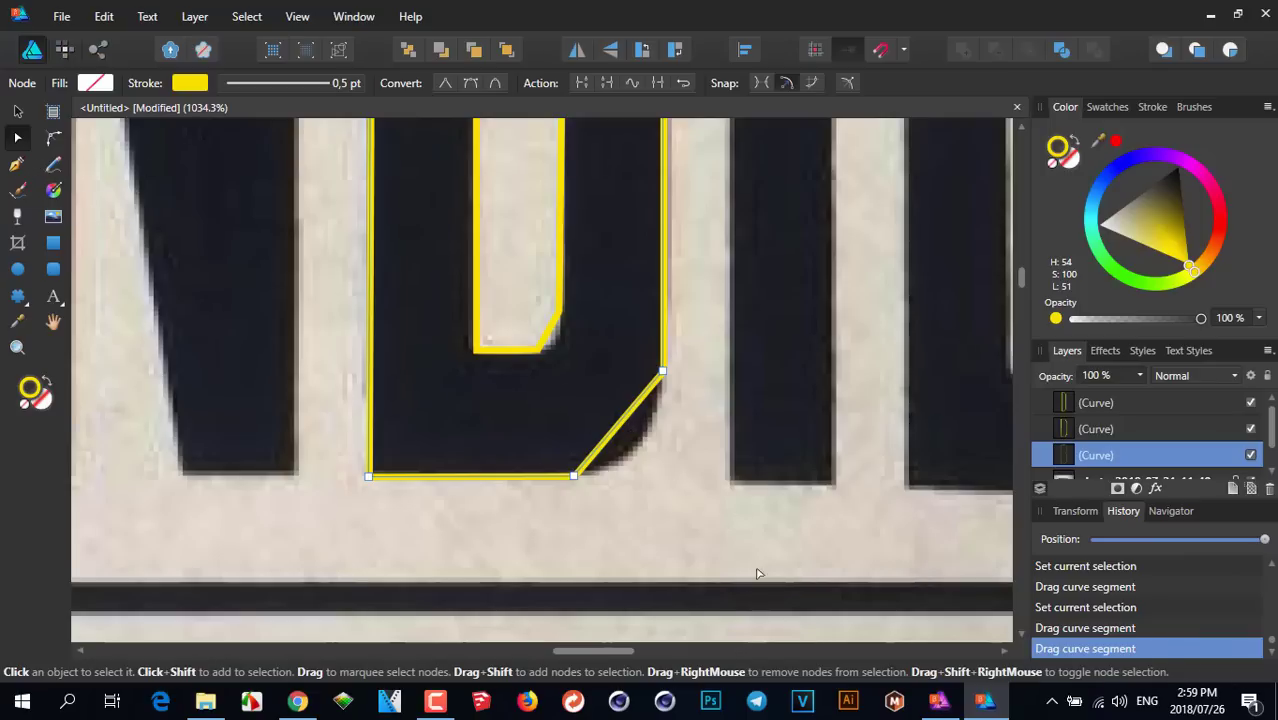
pyautogui.scroll(-3, 700, 530)
pyautogui.scroll(3, 675, 478)
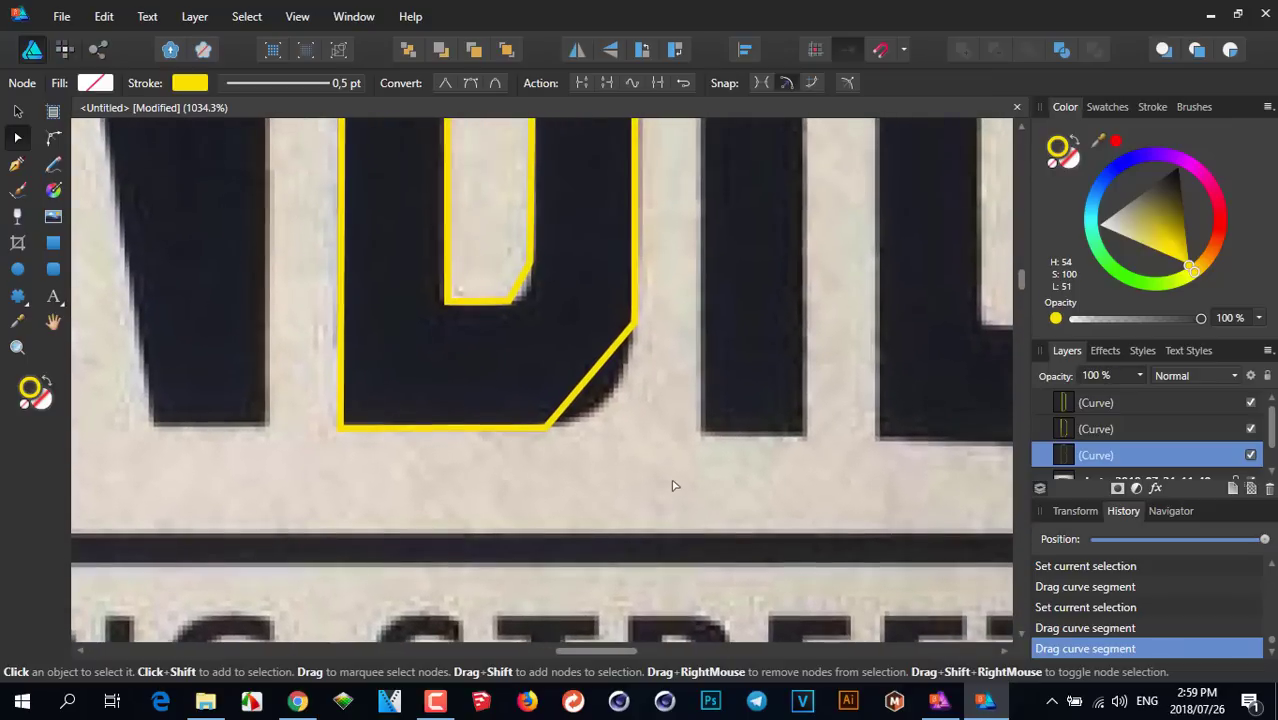
pyautogui.moveTo(605, 362); pyautogui.dragTo(626, 388)
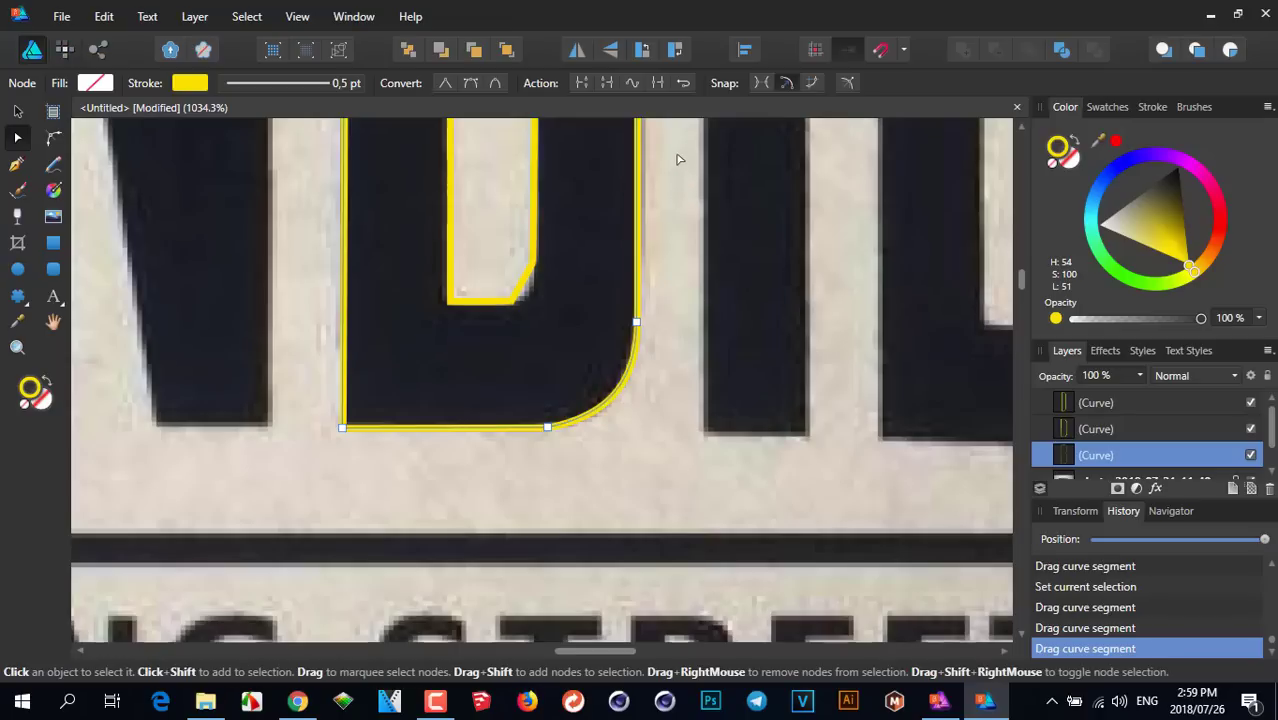
# Select the B's lower inner opening curve and bend its upper-right and lower-right diagonal segments outward into rounded corners
pyautogui.scroll(5, 693, 594)
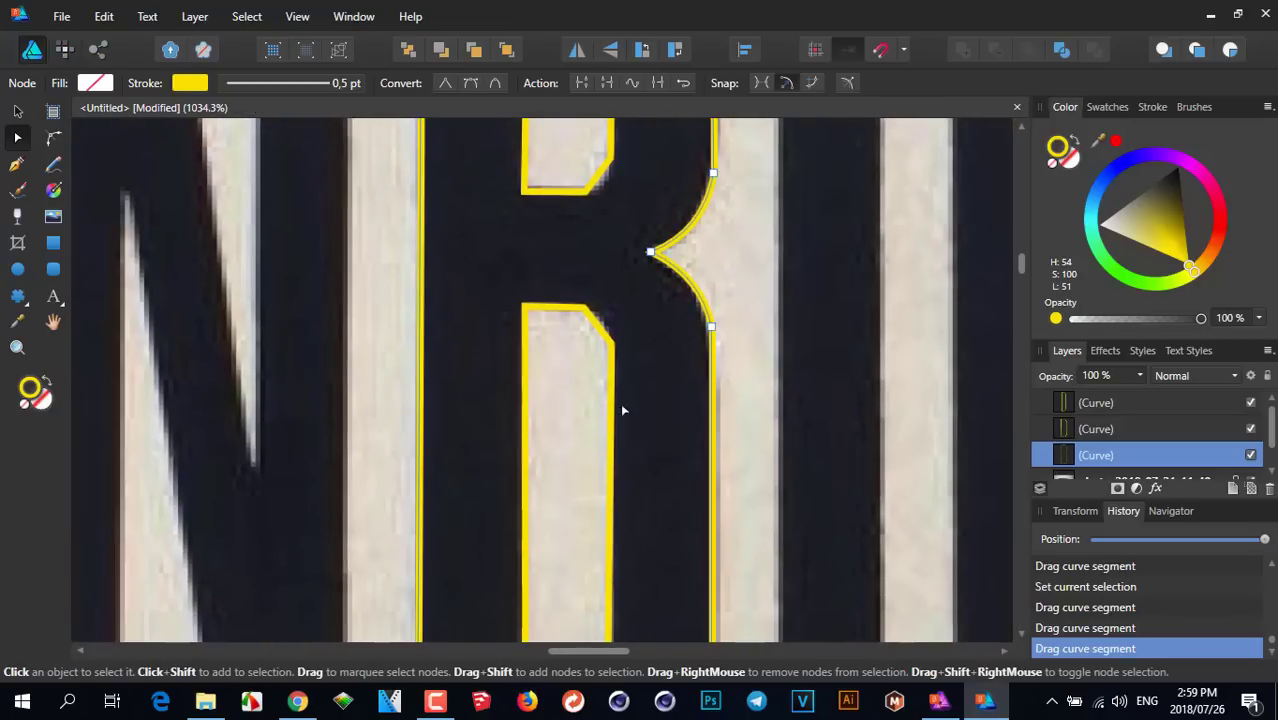
pyautogui.scroll(-4, 625, 301)
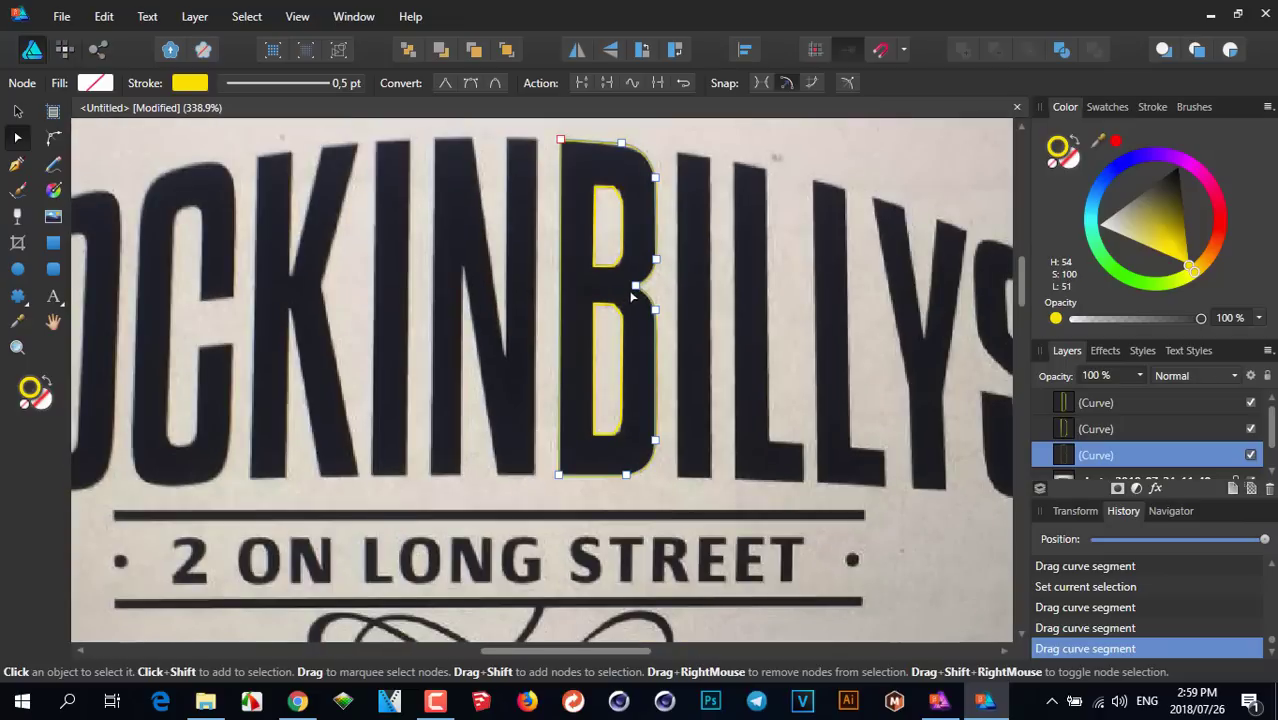
pyautogui.scroll(3, 618, 278)
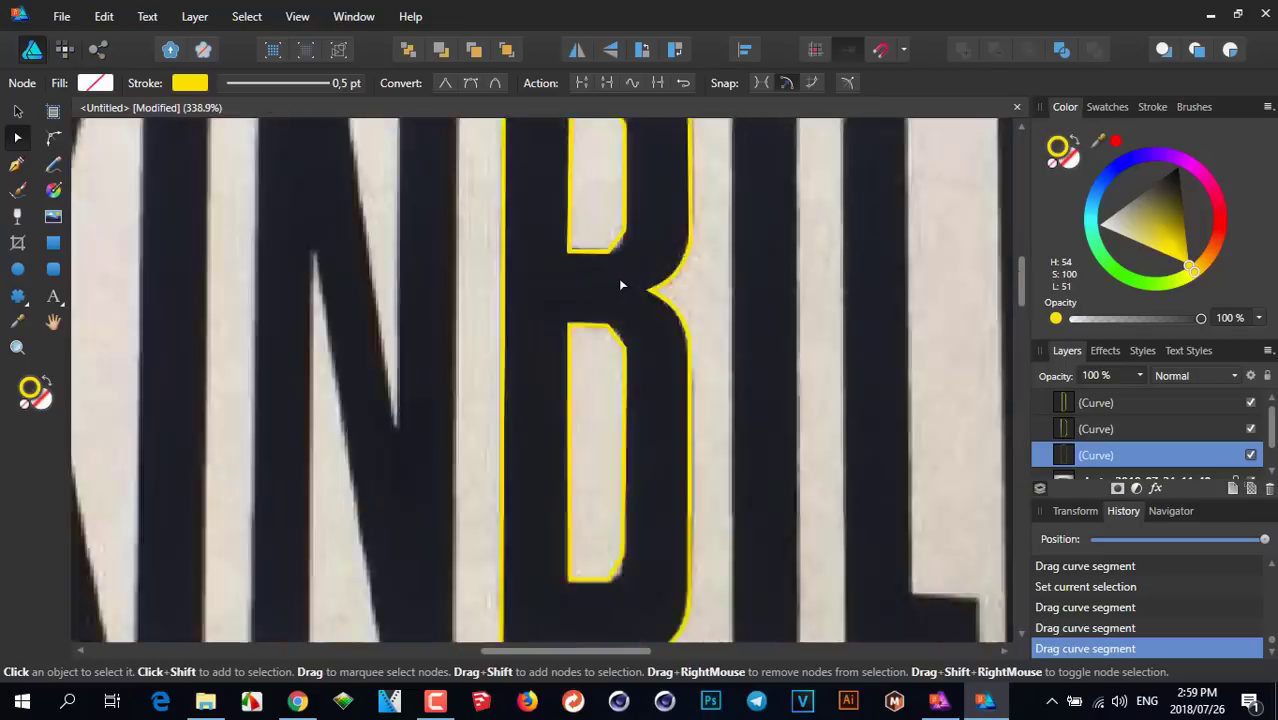
pyautogui.scroll(-3, 618, 280)
pyautogui.scroll(1, 618, 280)
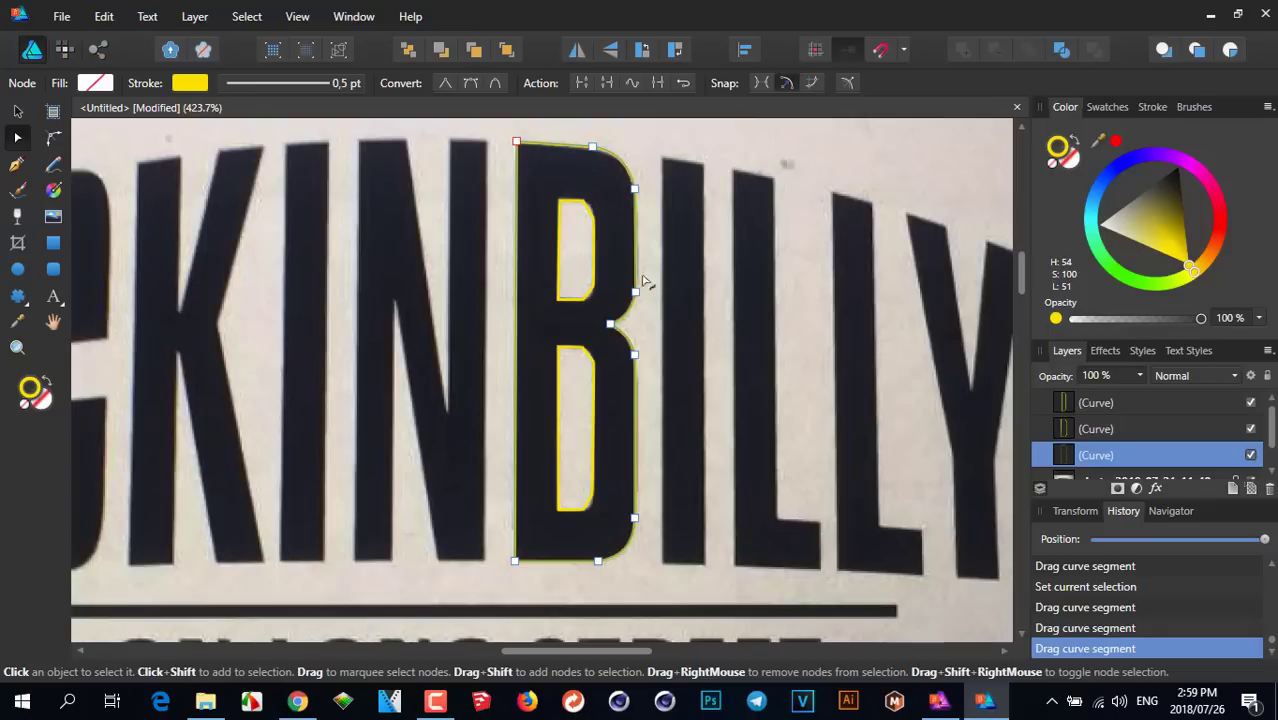
pyautogui.scroll(1, 643, 368)
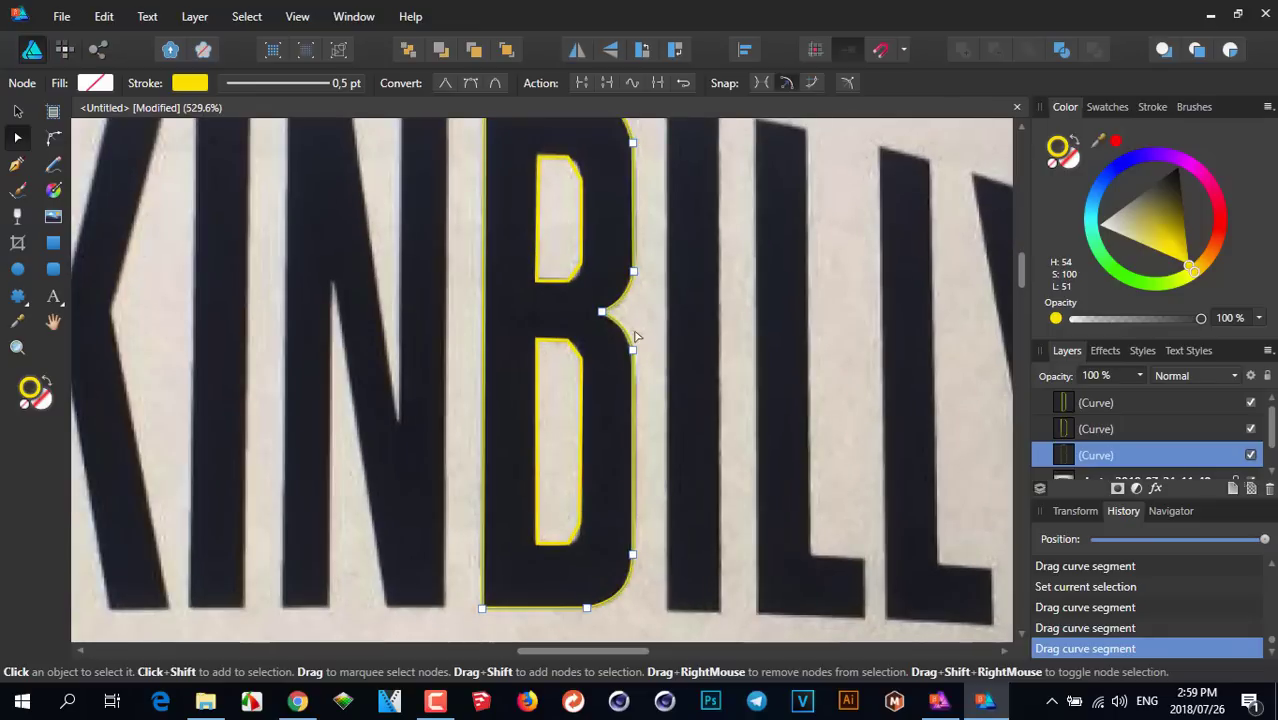
pyautogui.scroll(3, 625, 376)
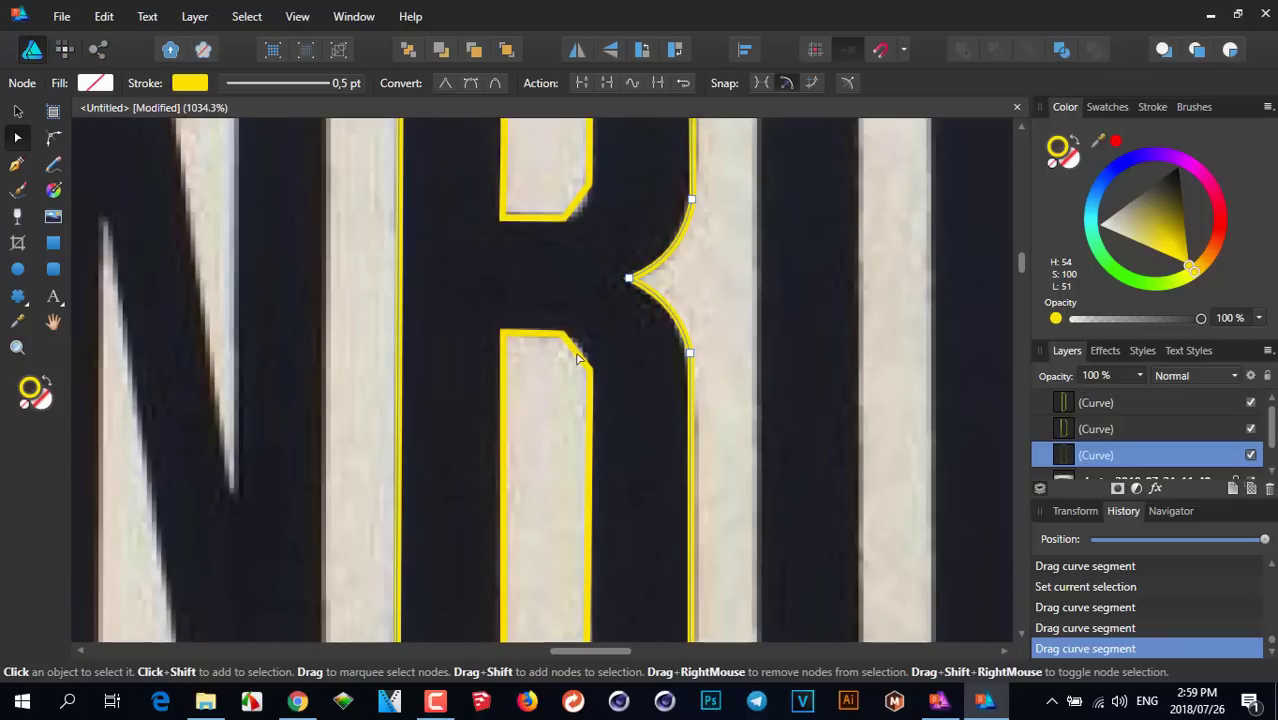
pyautogui.click(576, 352)
pyautogui.scroll(2, 575, 353)
pyautogui.scroll(1, 576, 352)
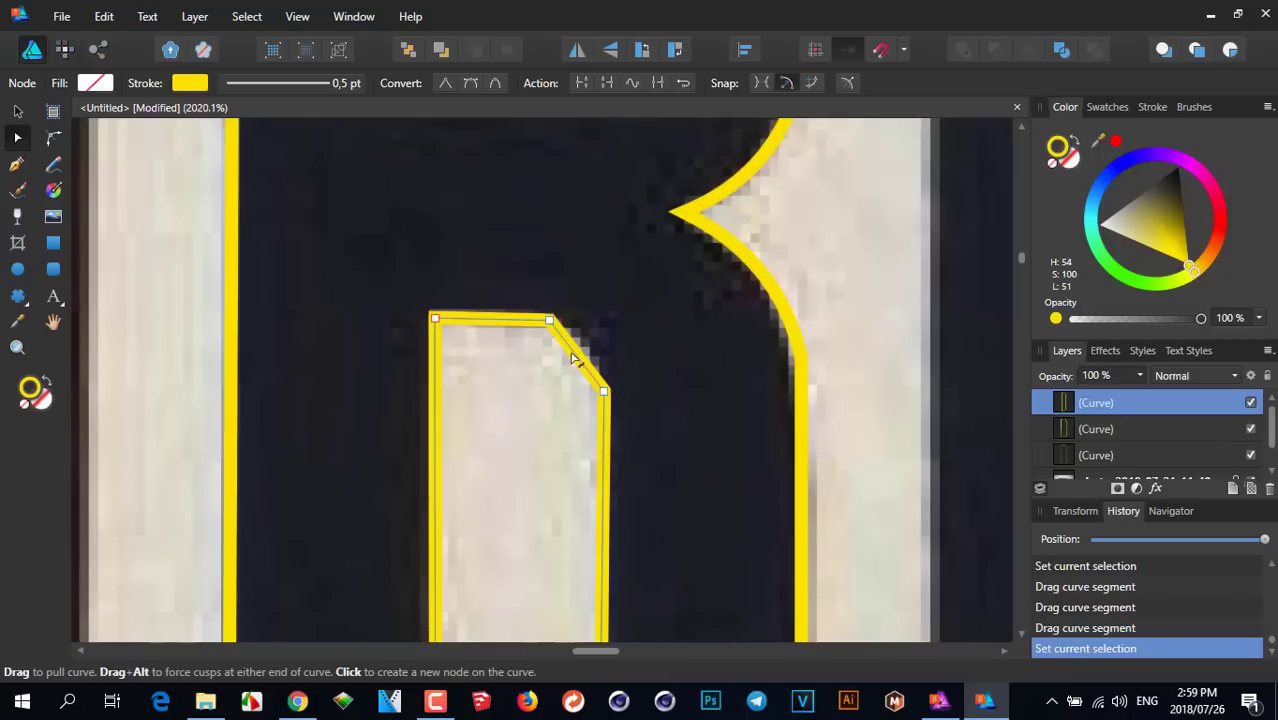
pyautogui.moveTo(576, 354); pyautogui.dragTo(590, 343)
pyautogui.scroll(-10, 662, 260)
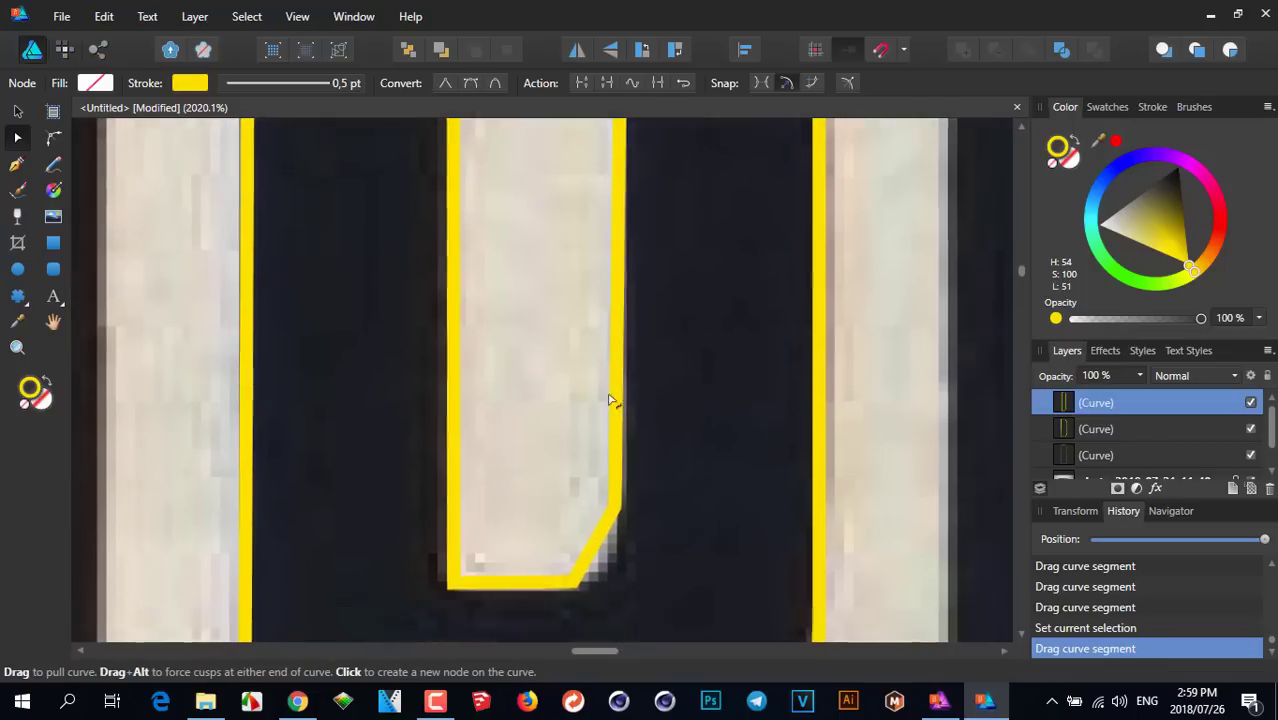
pyautogui.moveTo(595, 435); pyautogui.dragTo(604, 447)
# Select the B's upper inner opening curve and bend its lower-right and upper-right diagonal segments outward into rounded corners
pyautogui.scroll(-5, 612, 266)
pyautogui.scroll(4, 576, 480)
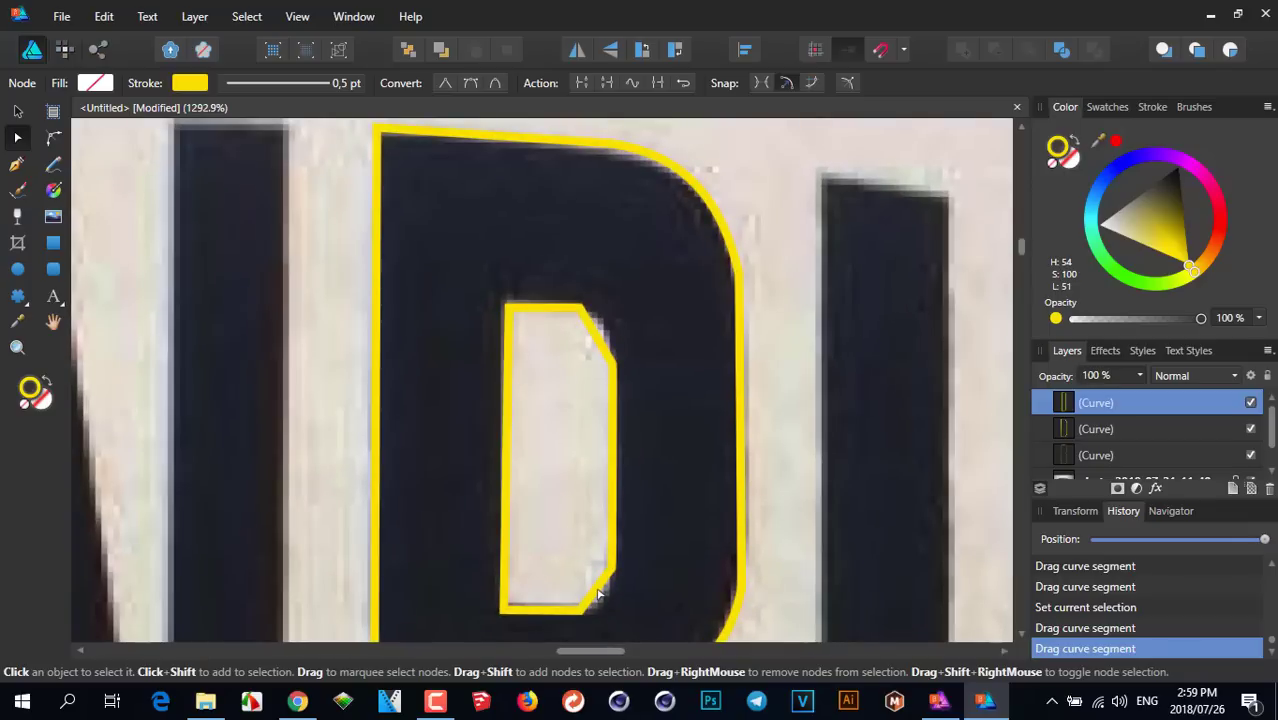
pyautogui.click(597, 594)
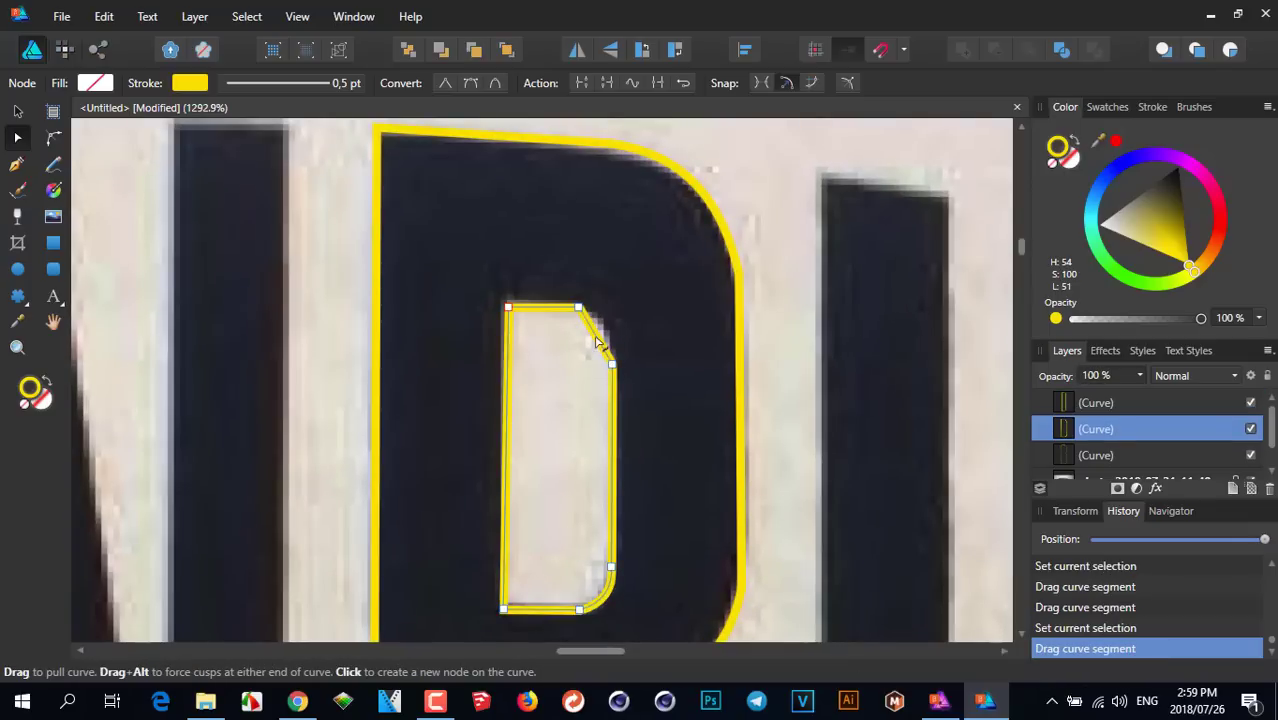
pyautogui.moveTo(598, 340); pyautogui.dragTo(603, 328)
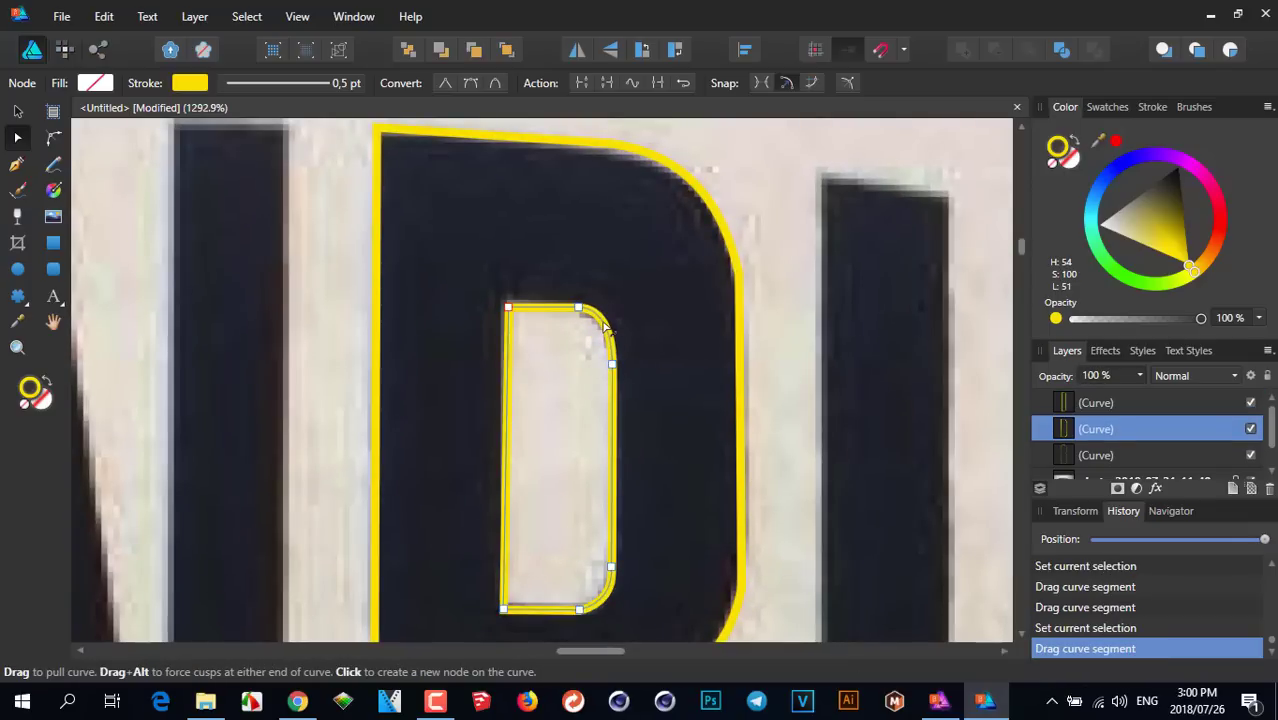
# Deselect the curve and examine how the upper opening's rounded corners and the outline's top edge and arc fit the letter
pyautogui.scroll(-4, 686, 326)
pyautogui.scroll(5, 706, 390)
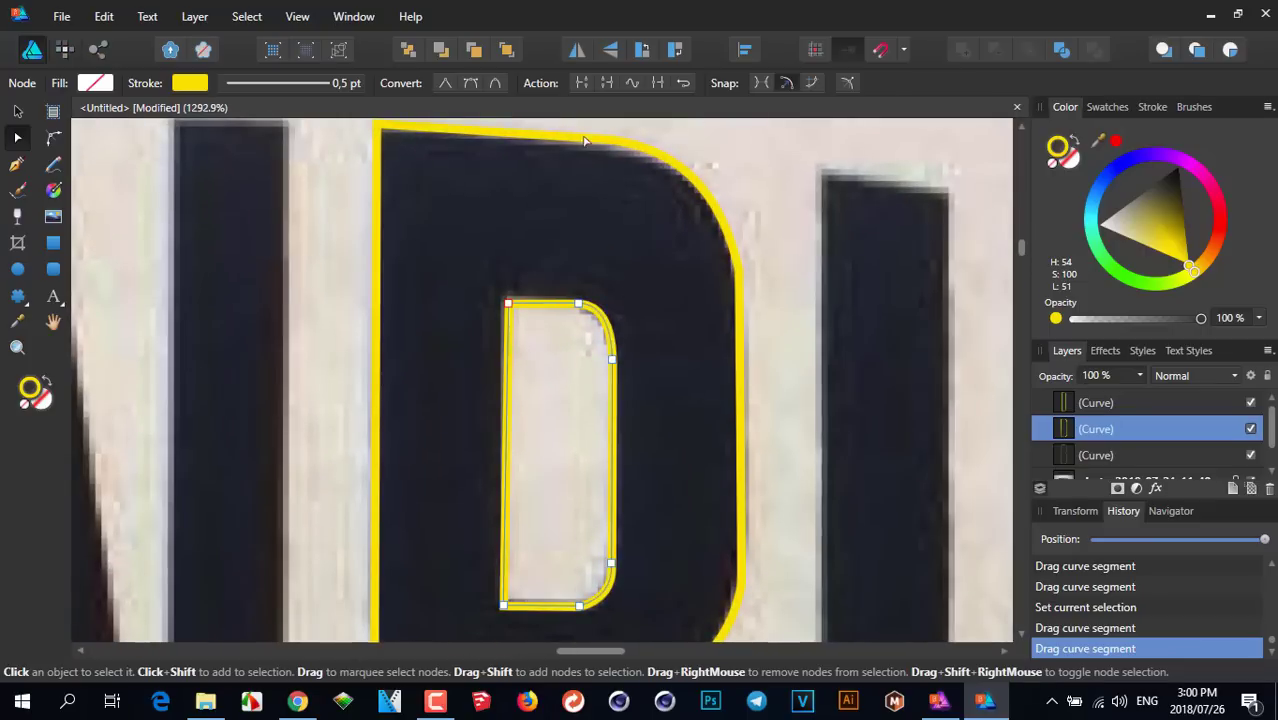
pyautogui.scroll(1, 645, 306)
pyautogui.hotkey('ctrl', 'd')
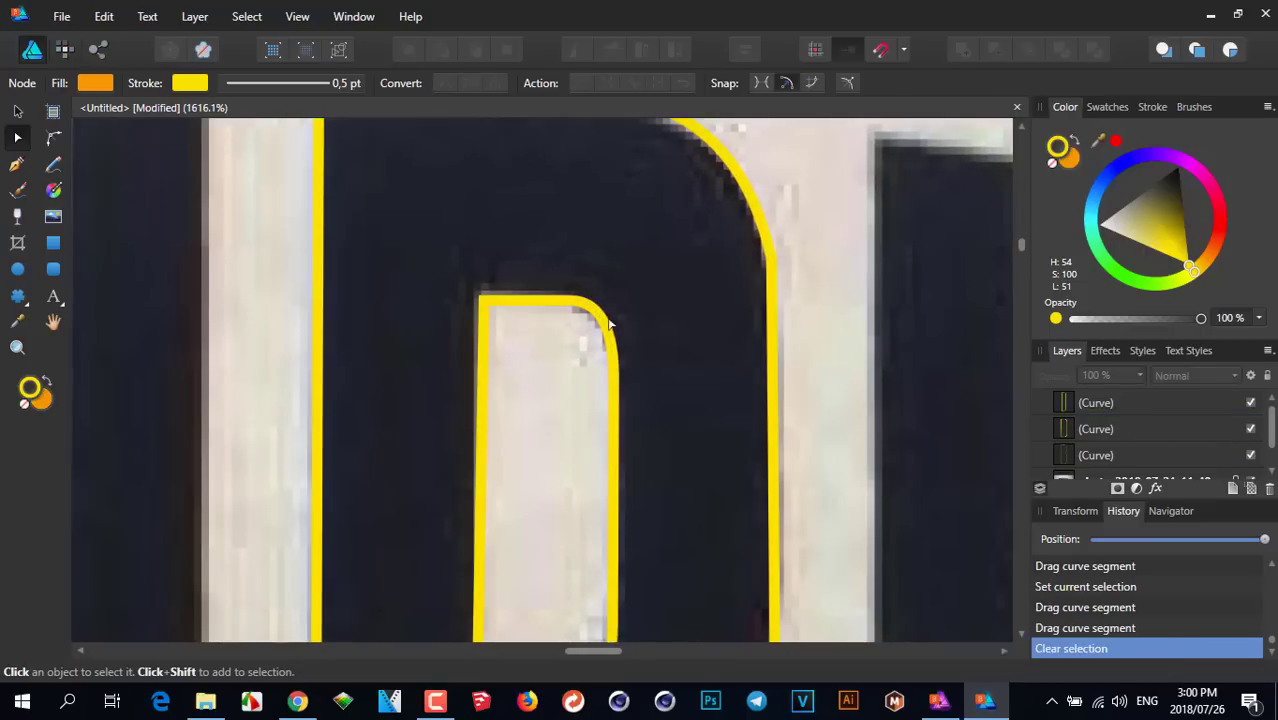
pyautogui.scroll(1, 562, 309)
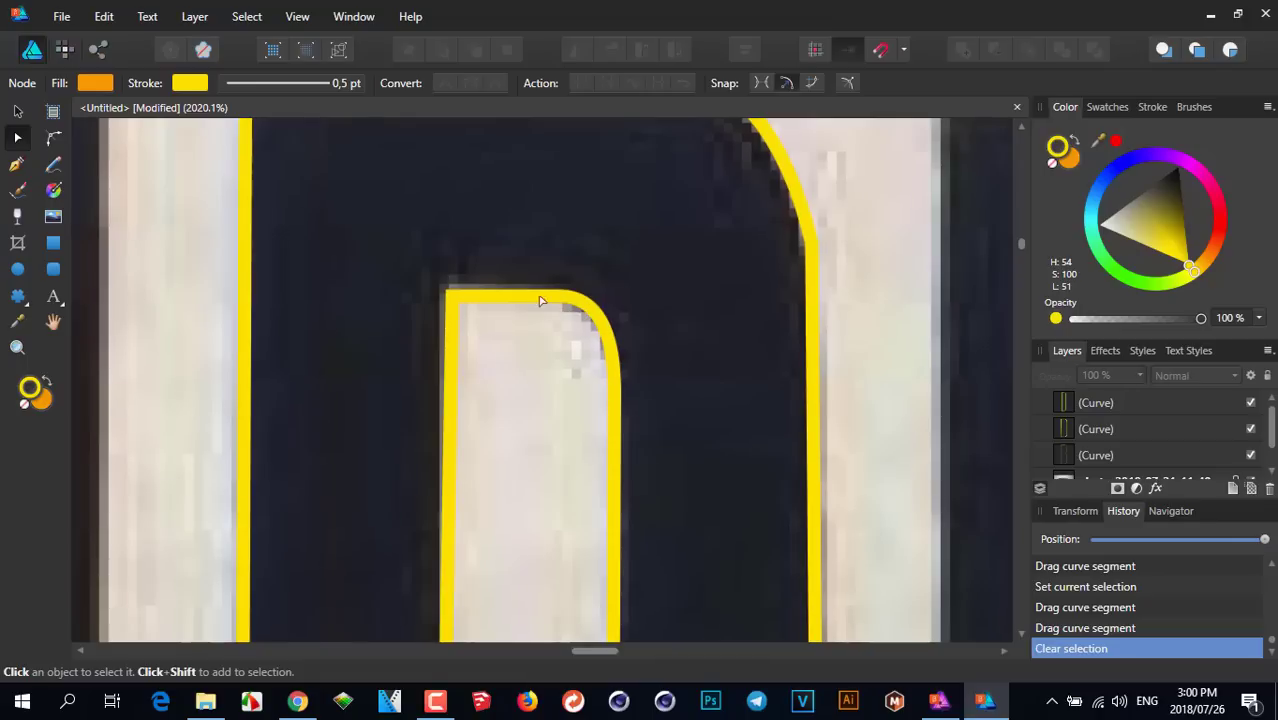
pyautogui.scroll(3, 637, 472)
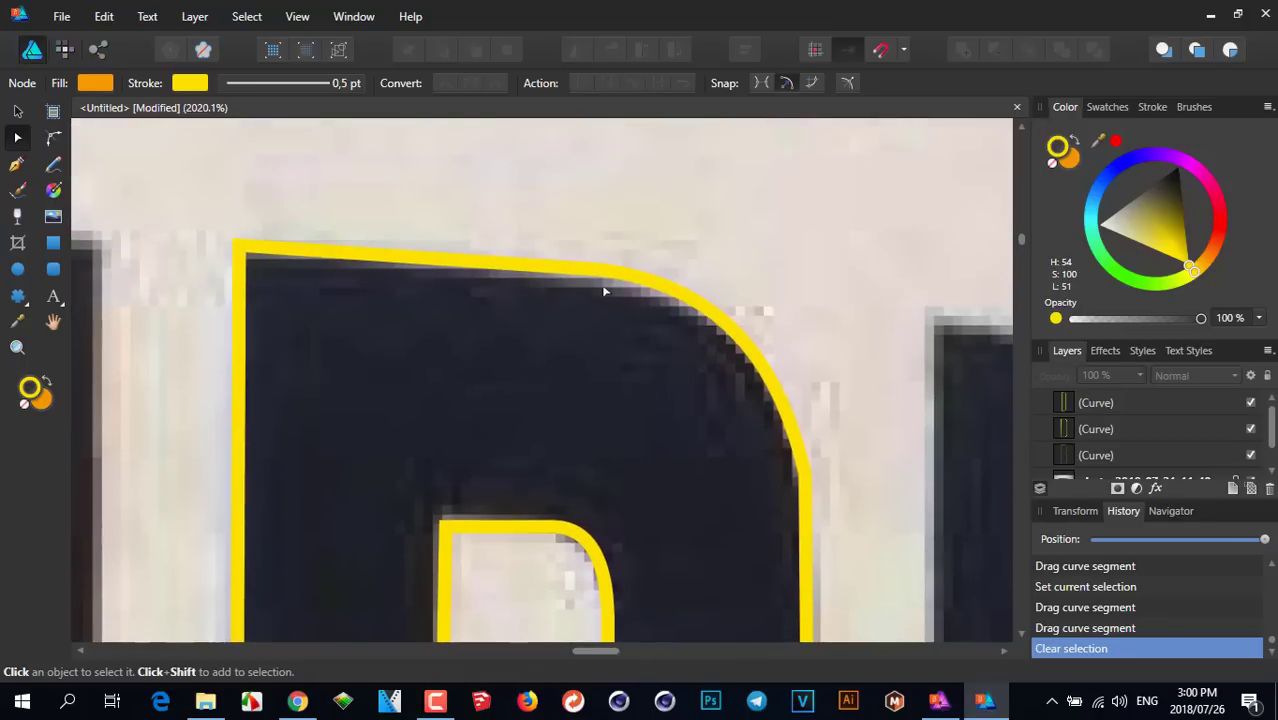
pyautogui.scroll(2, 603, 289)
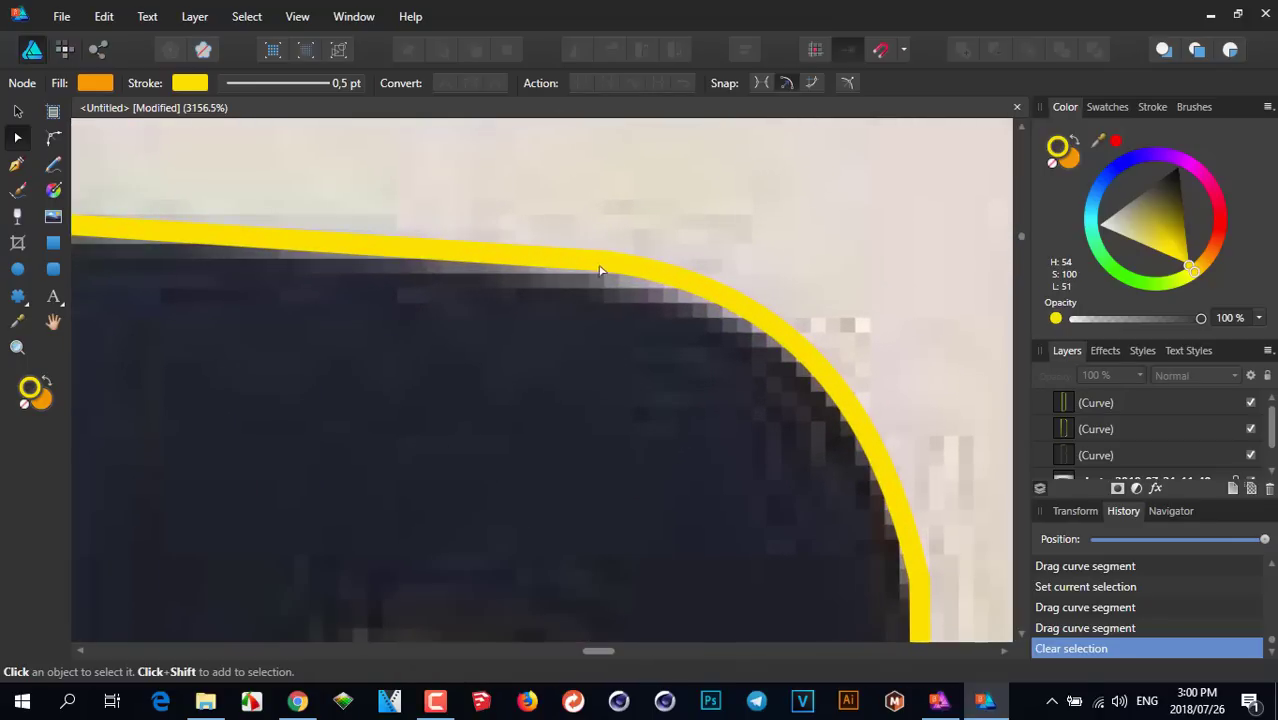
pyautogui.scroll(-2, 640, 272)
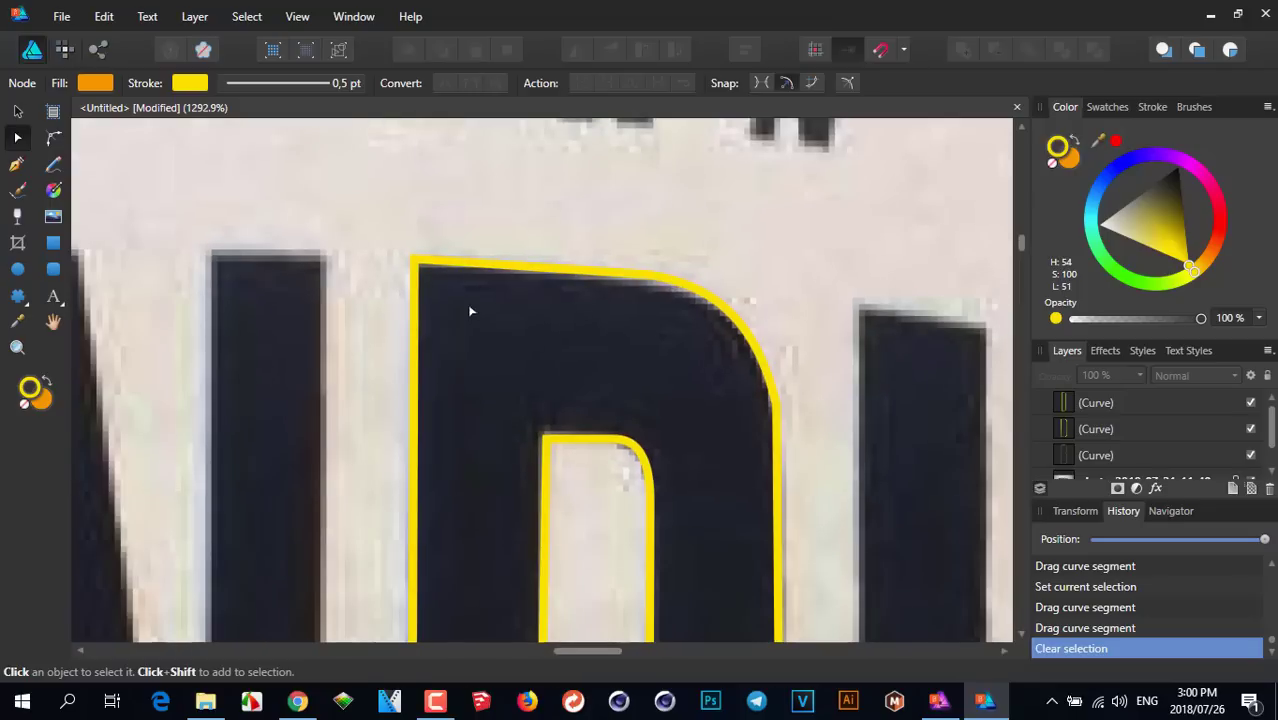
# Select the B's outer outline with the Corner tool and round the node where its top edge meets the upper-right arc to 3.3 mm
pyautogui.click(53, 140)
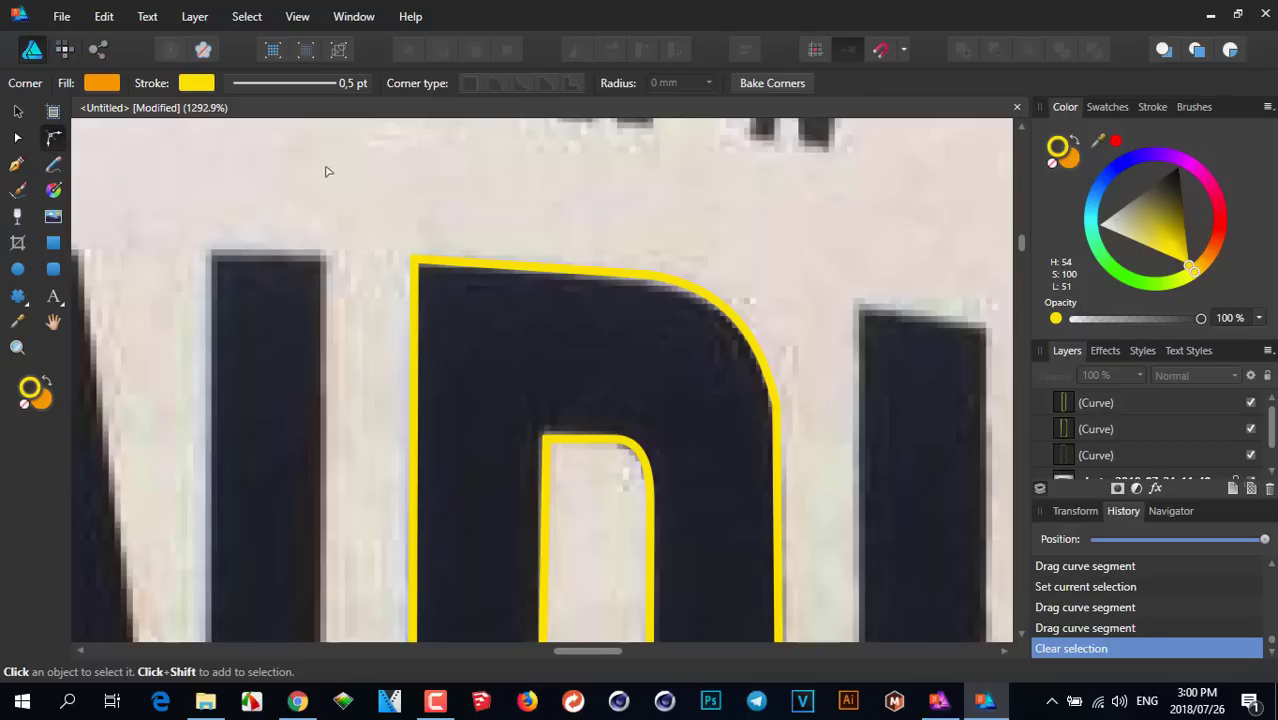
pyautogui.scroll(3, 693, 290)
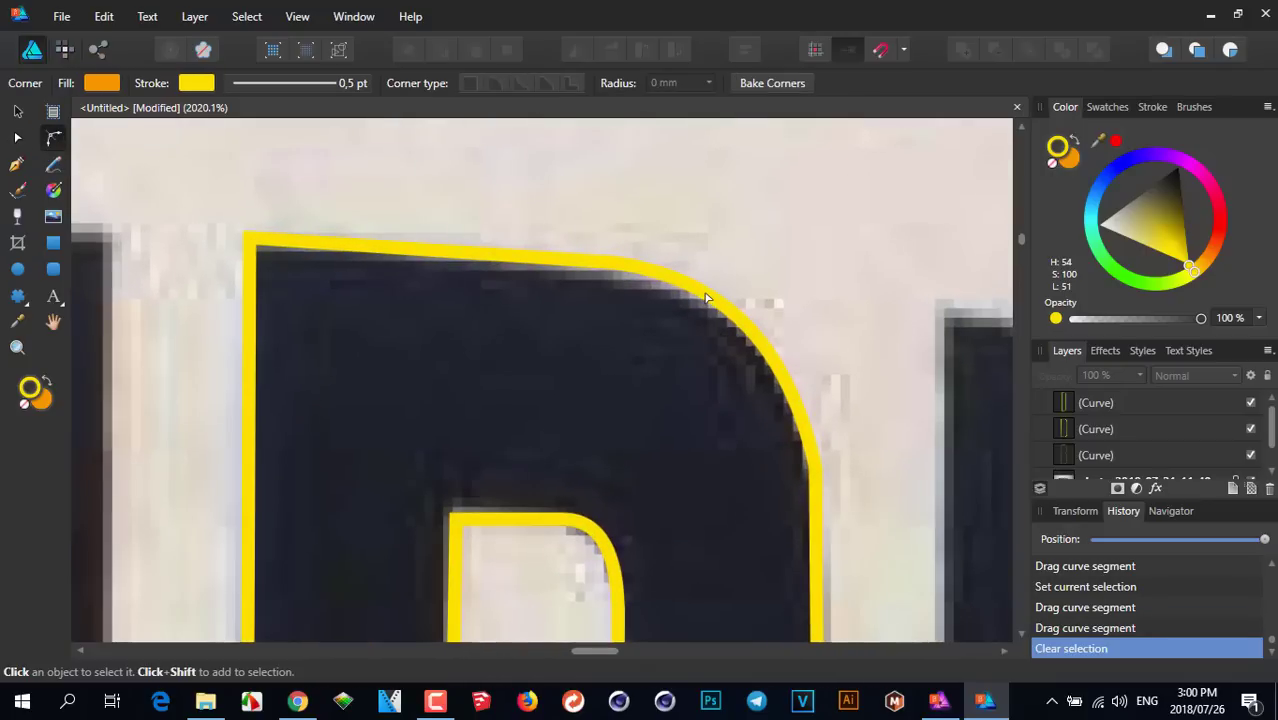
pyautogui.click(617, 255)
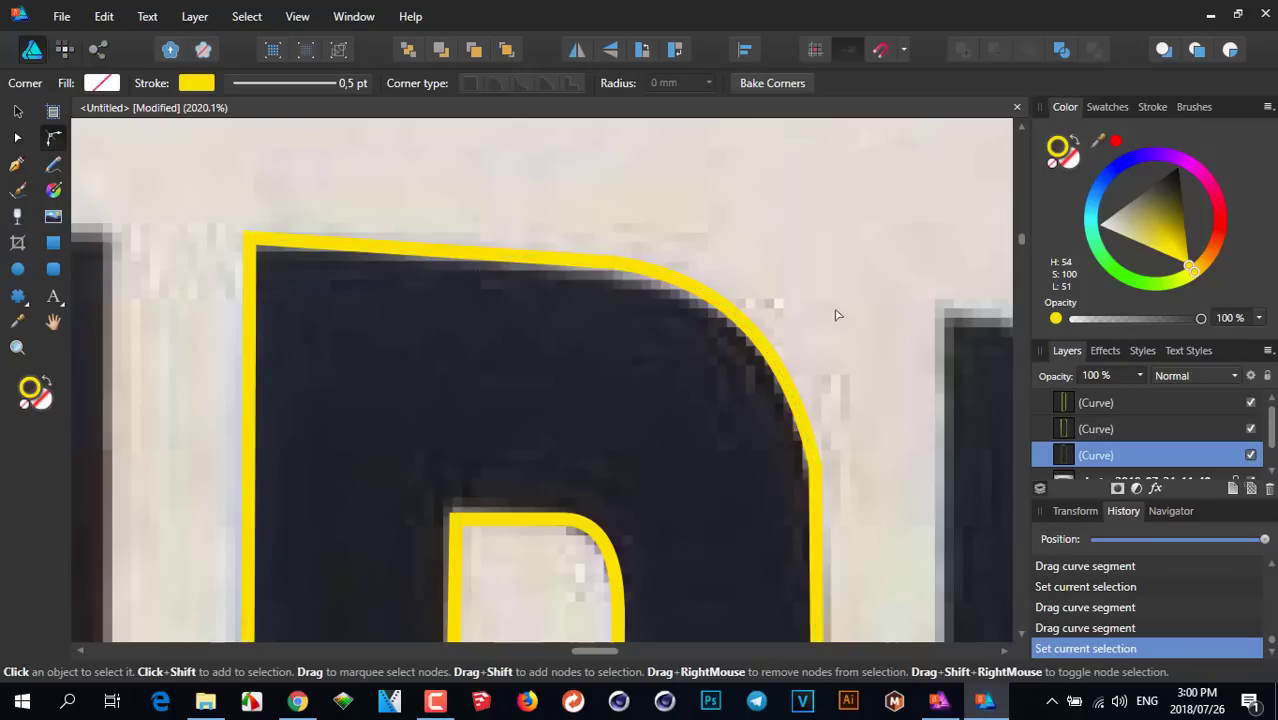
pyautogui.moveTo(838, 315); pyautogui.dragTo(740, 237)
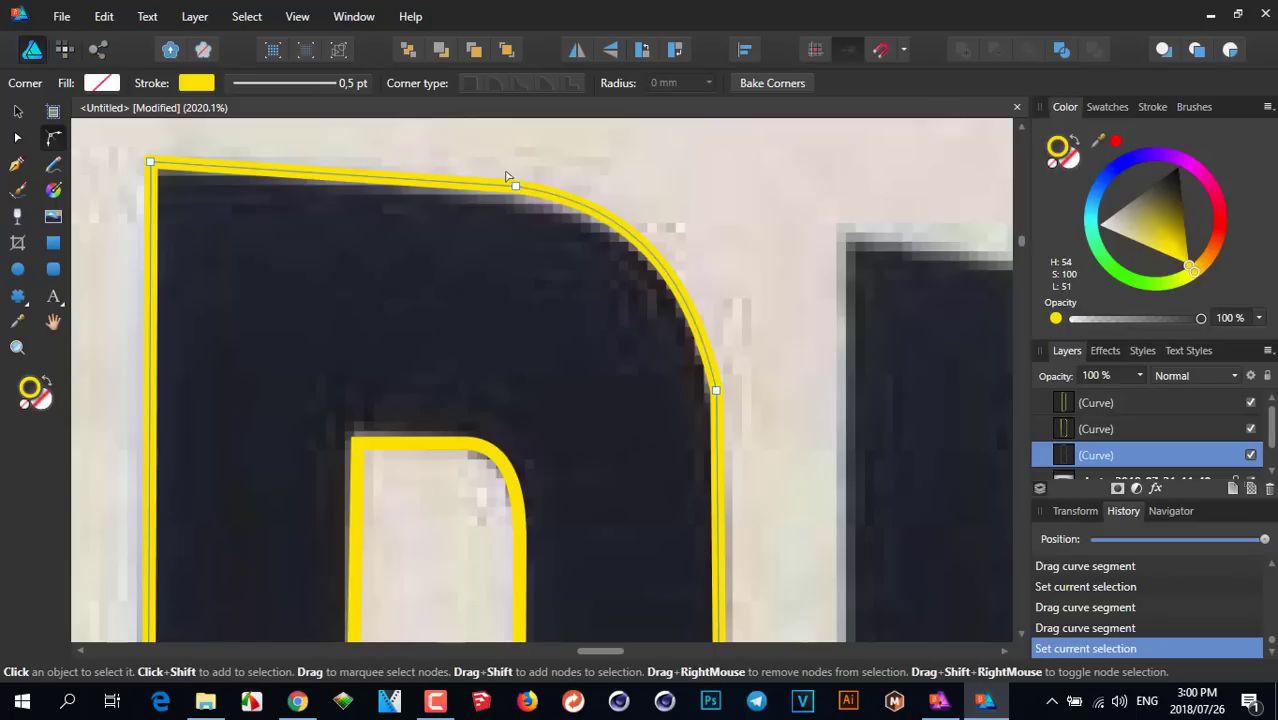
pyautogui.moveTo(500, 163); pyautogui.dragTo(533, 207)
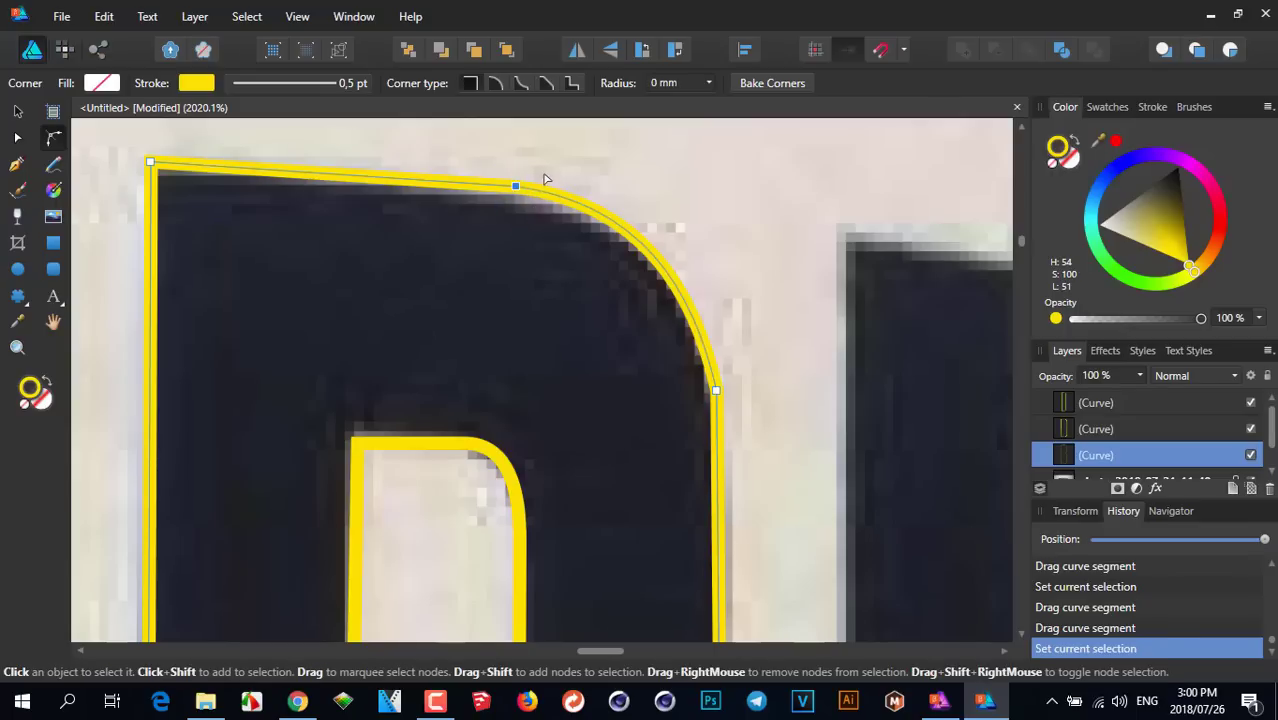
pyautogui.click(525, 188)
pyautogui.click(530, 190)
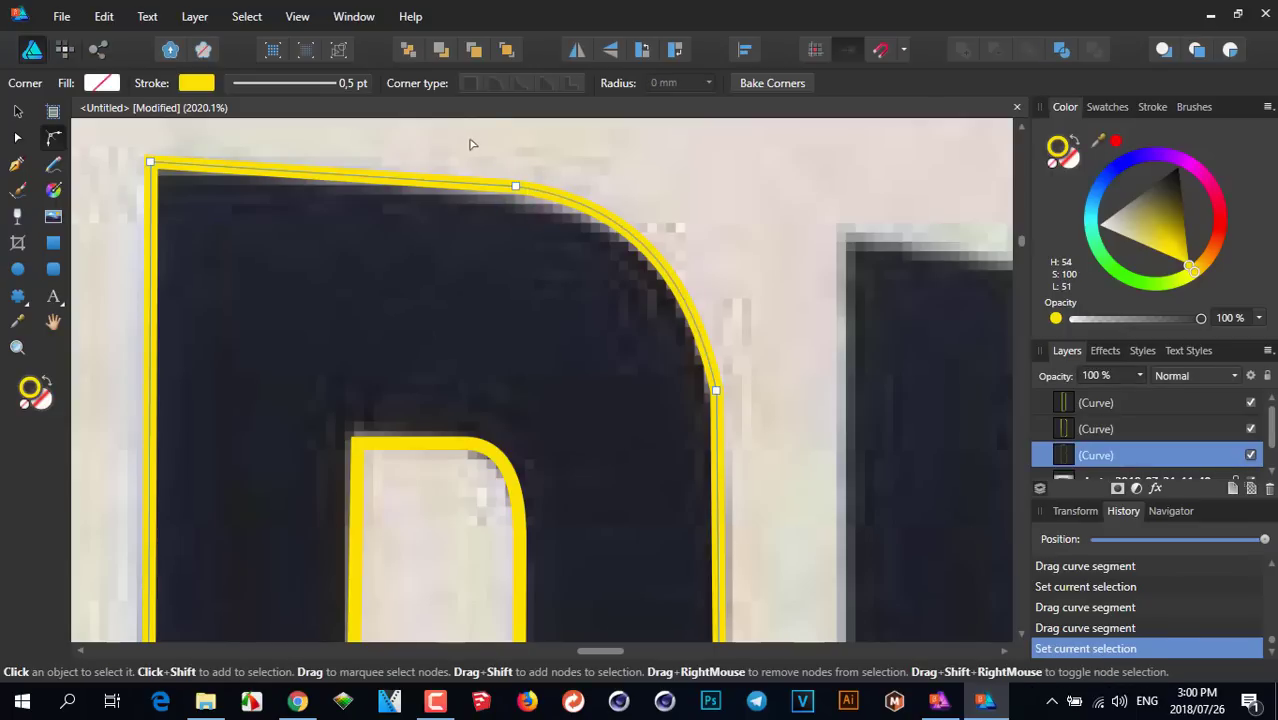
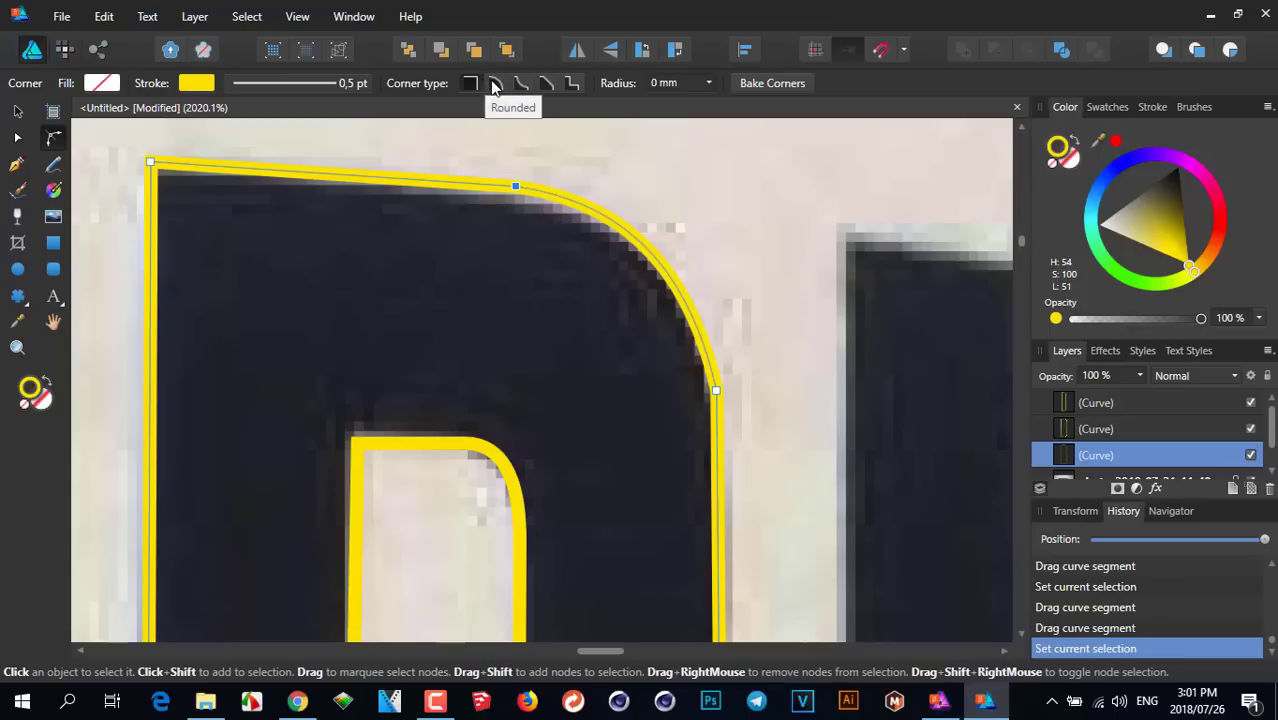
pyautogui.click(515, 187)
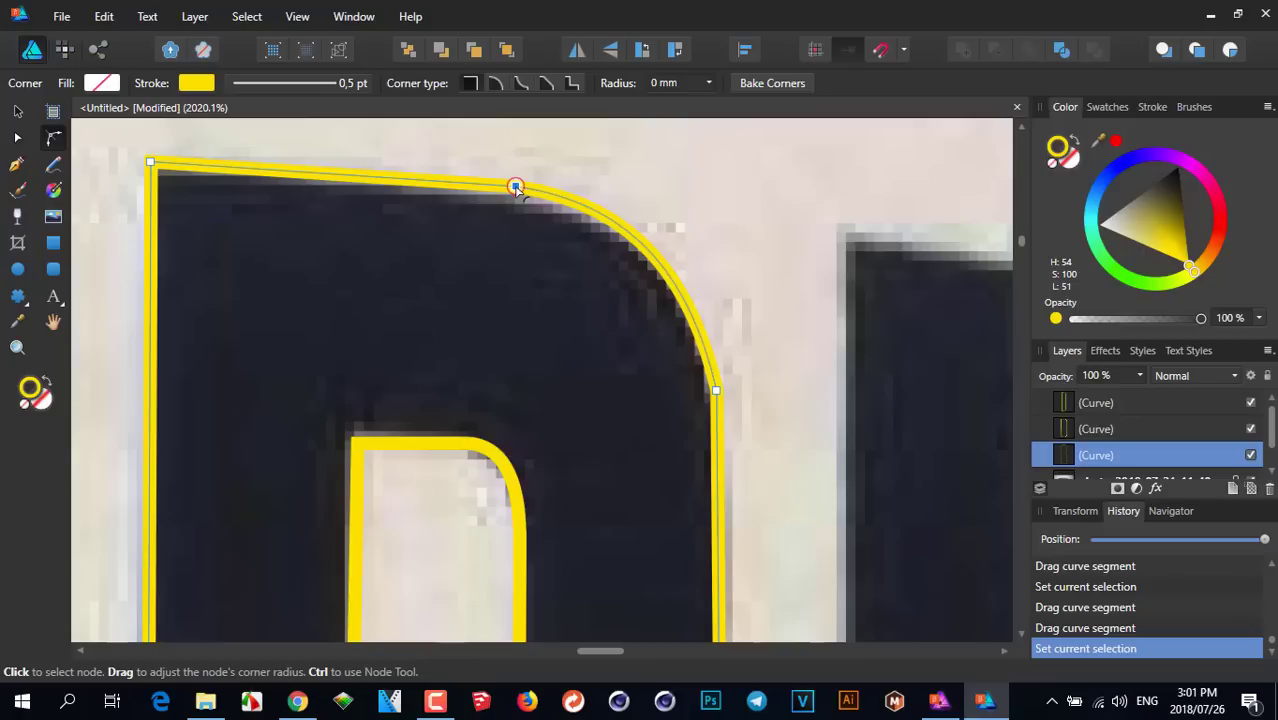
pyautogui.moveTo(517, 192); pyautogui.dragTo(519, 208)
pyautogui.moveTo(522, 253); pyautogui.dragTo(591, 607)
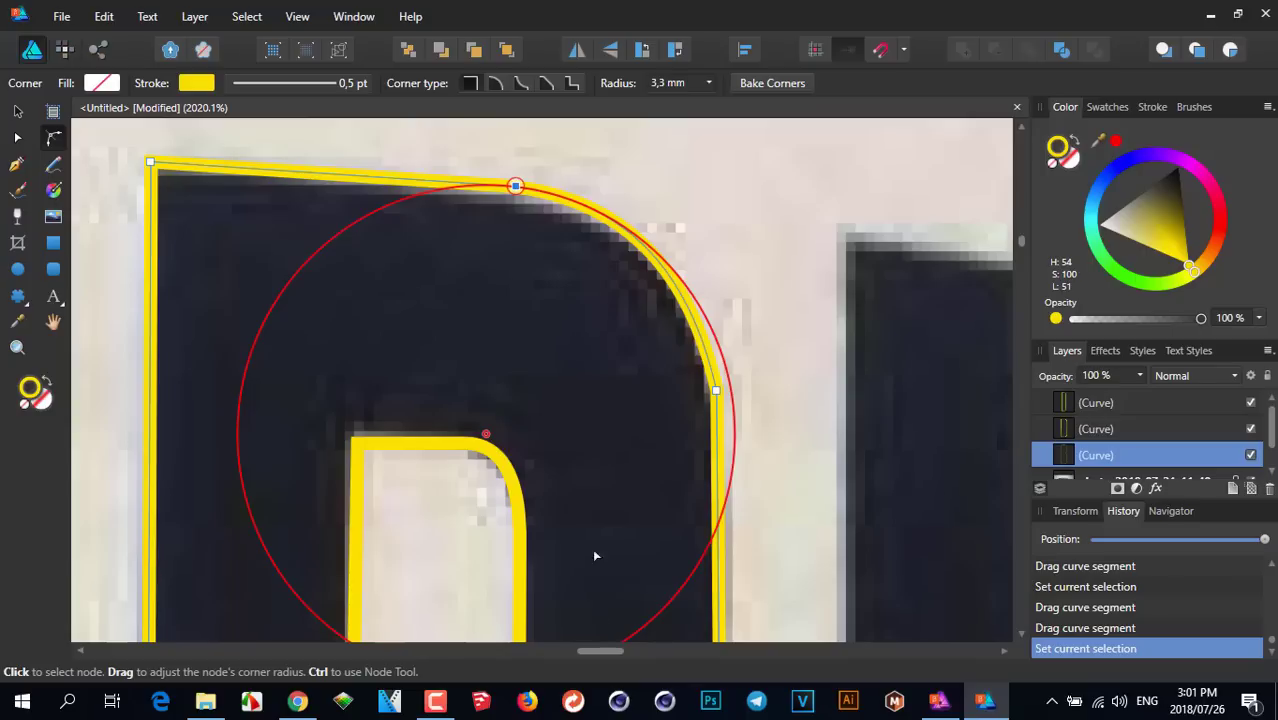
pyautogui.moveTo(580, 440); pyautogui.dragTo(634, 498)
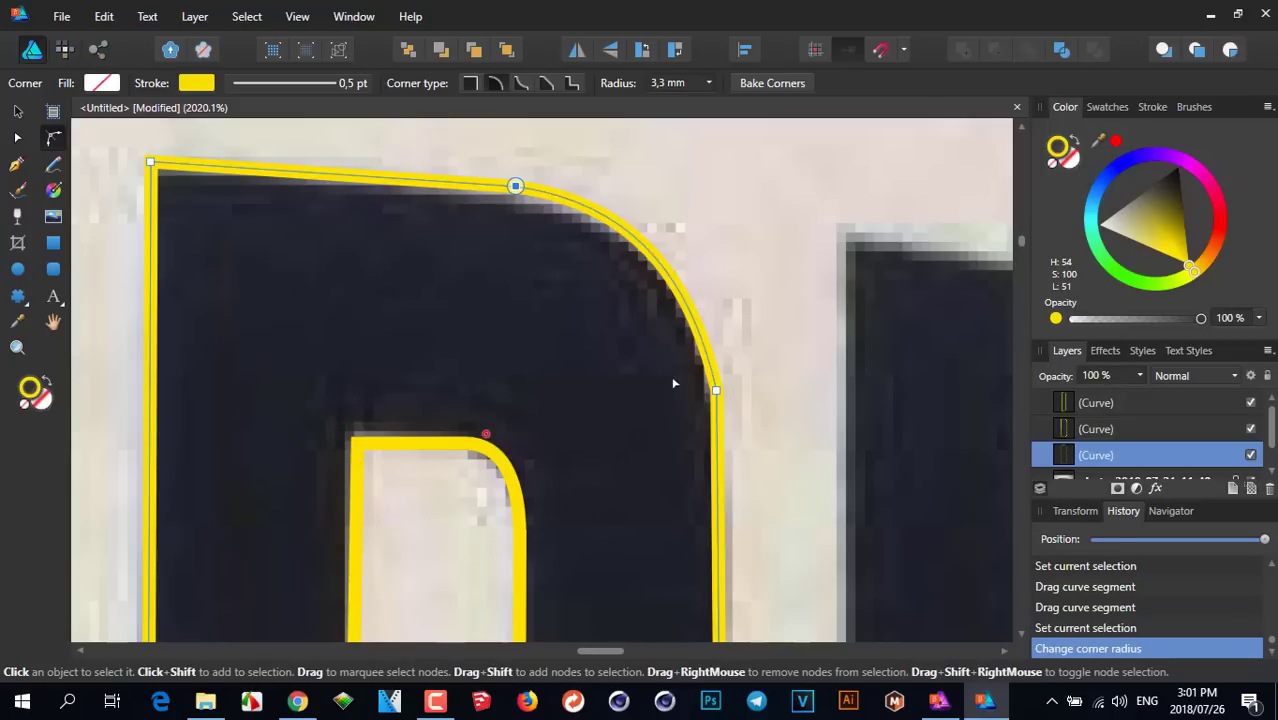
# Round the node where the outline's upper-right arc meets the straight right side to 3.7 mm, and deselect the curve
pyautogui.click(716, 390)
pyautogui.moveTo(643, 396); pyautogui.dragTo(88, 322)
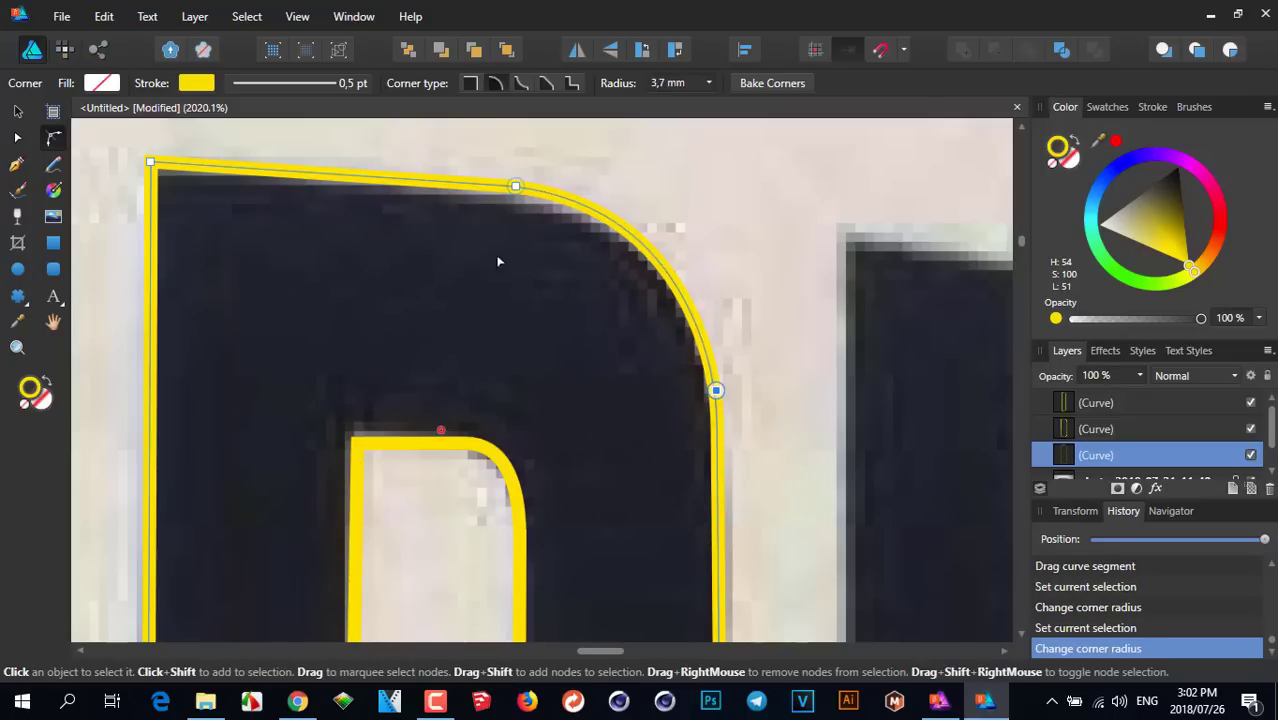
pyautogui.click(736, 237)
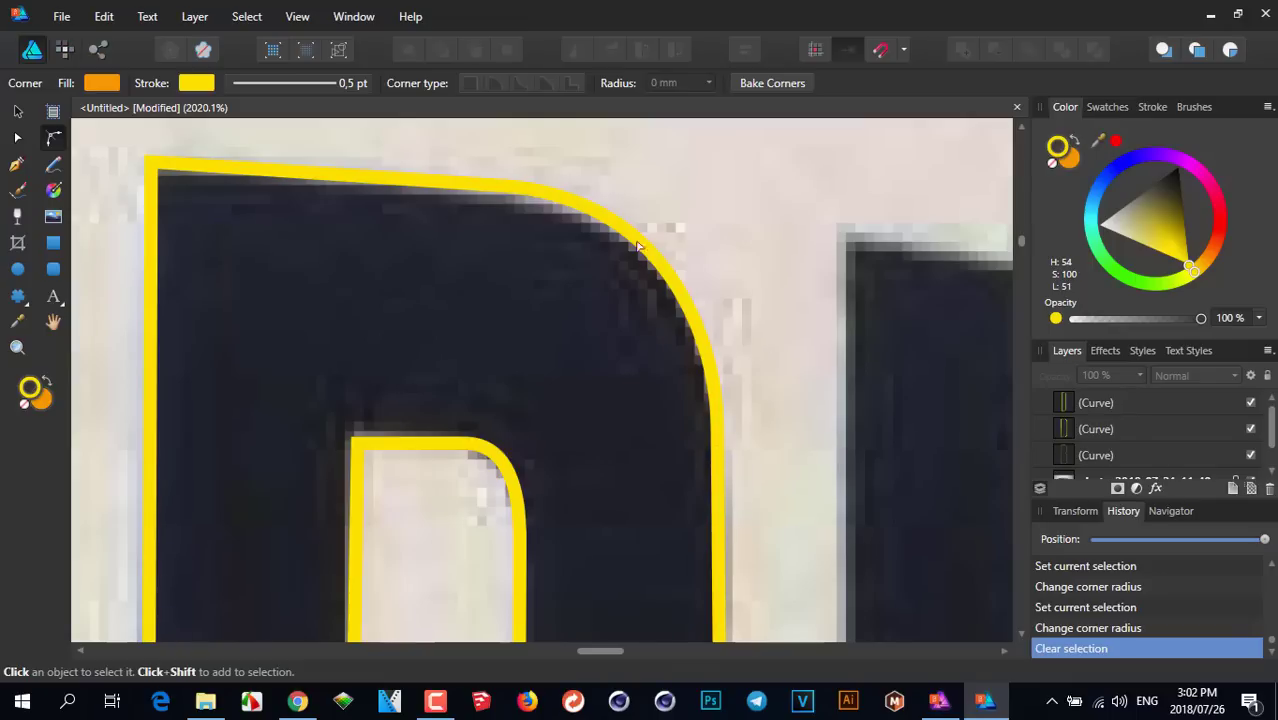
# Round the outer outline's node just above the B's waist notch with a 1.5 mm corner radius
pyautogui.scroll(-2, 757, 460)
pyautogui.scroll(-3, 779, 465)
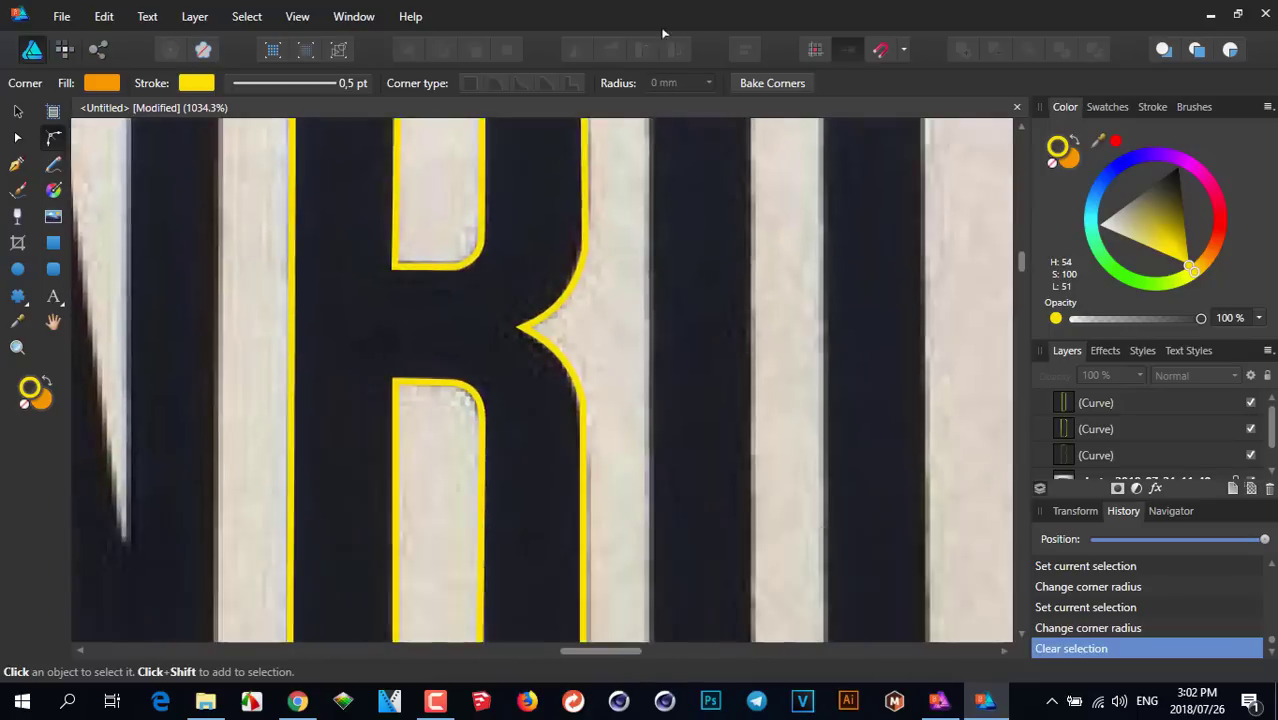
pyautogui.scroll(2, 660, 280)
pyautogui.click(658, 307)
pyautogui.moveTo(658, 307); pyautogui.dragTo(457, 312)
pyautogui.click(700, 401)
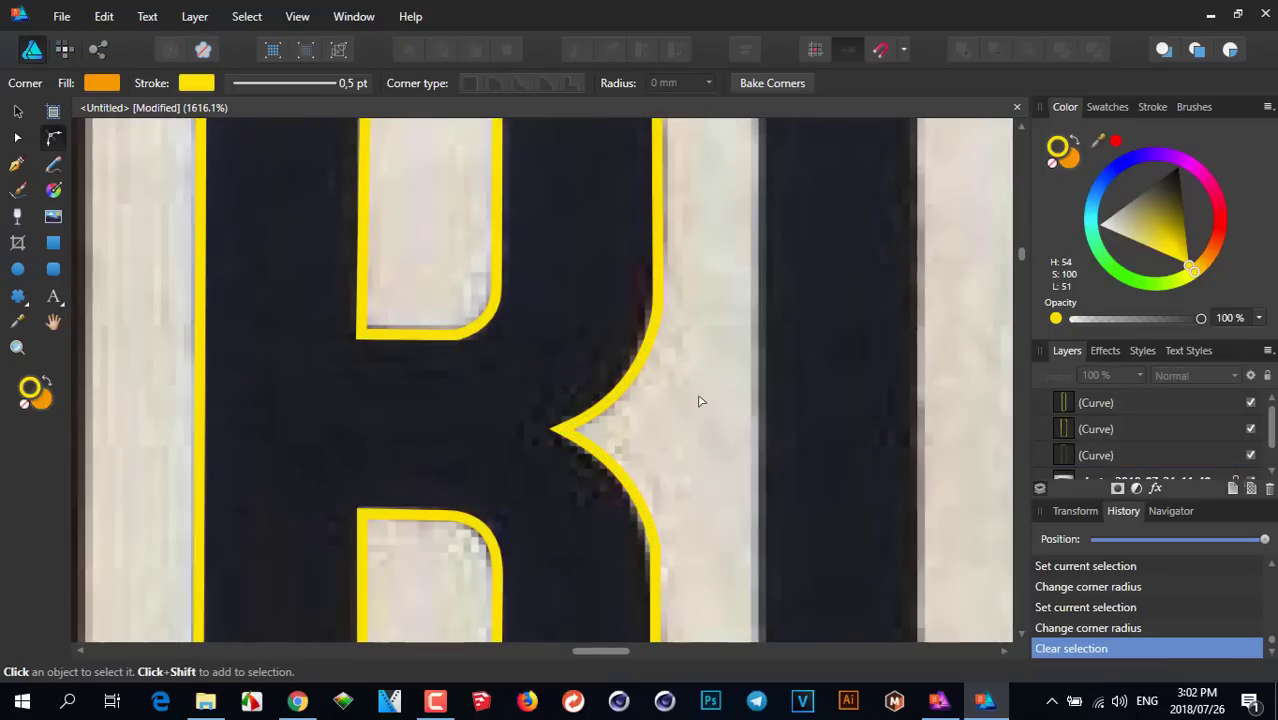
pyautogui.click(620, 413)
pyautogui.scroll(2, 620, 413)
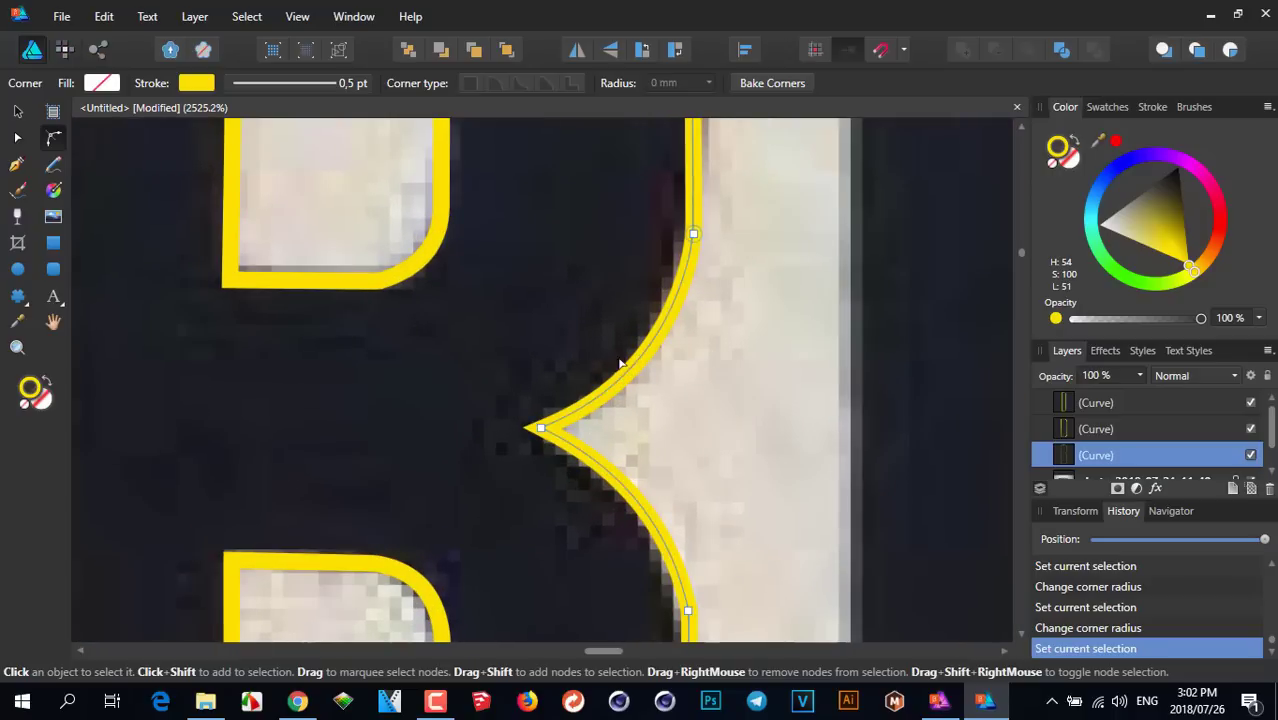
pyautogui.click(694, 236)
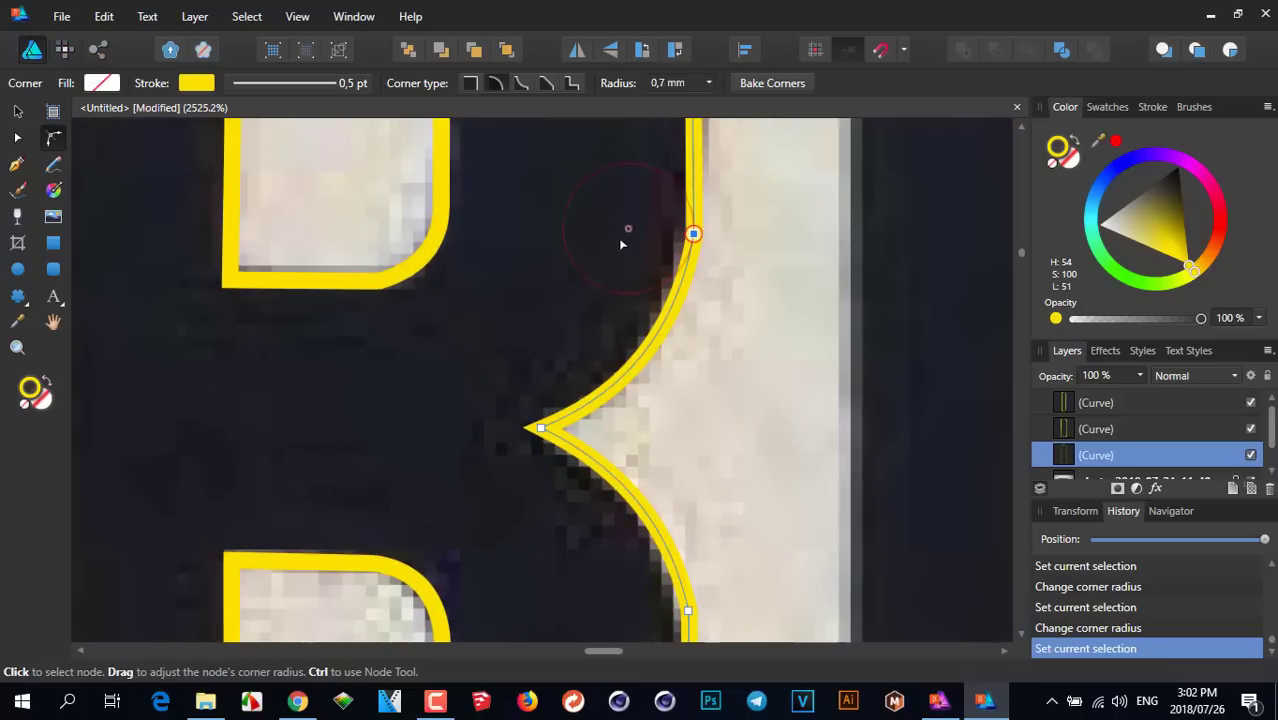
pyautogui.moveTo(560, 254); pyautogui.dragTo(551, 255)
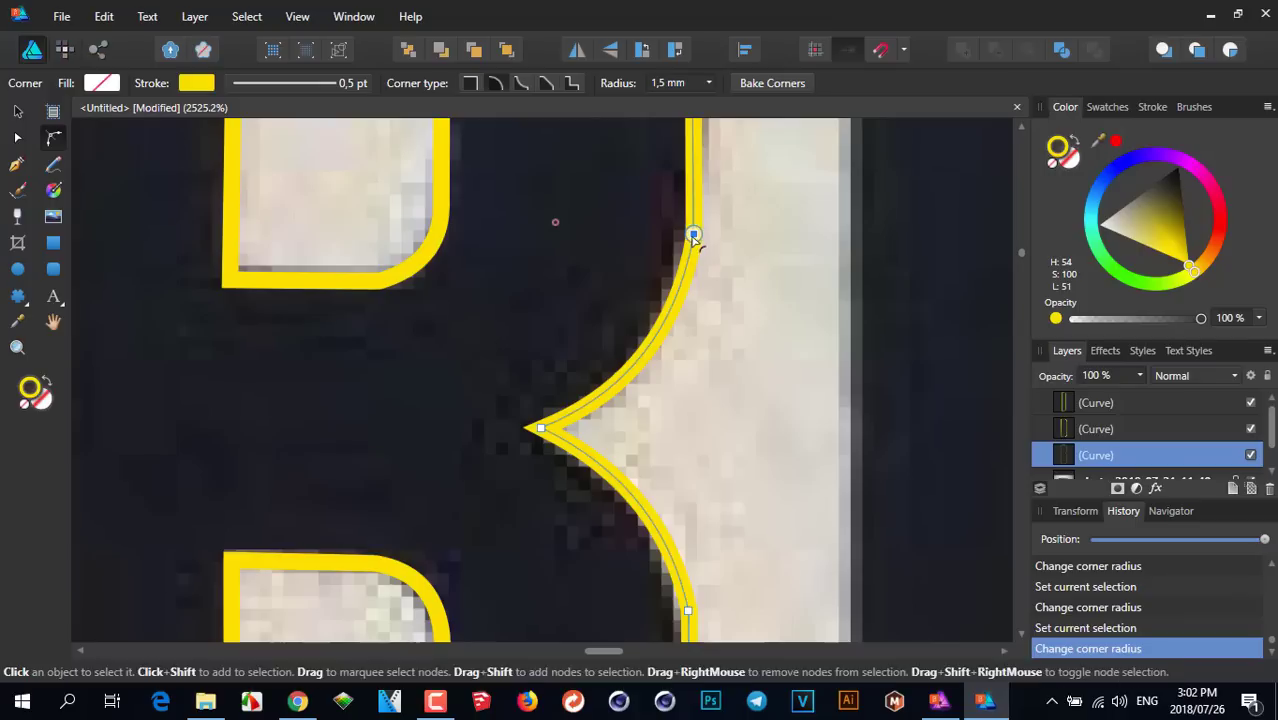
# With the Node tool, nudge the node above the waist notch slightly inward and adjust its curve handle to follow the letter
pyautogui.click(17, 141)
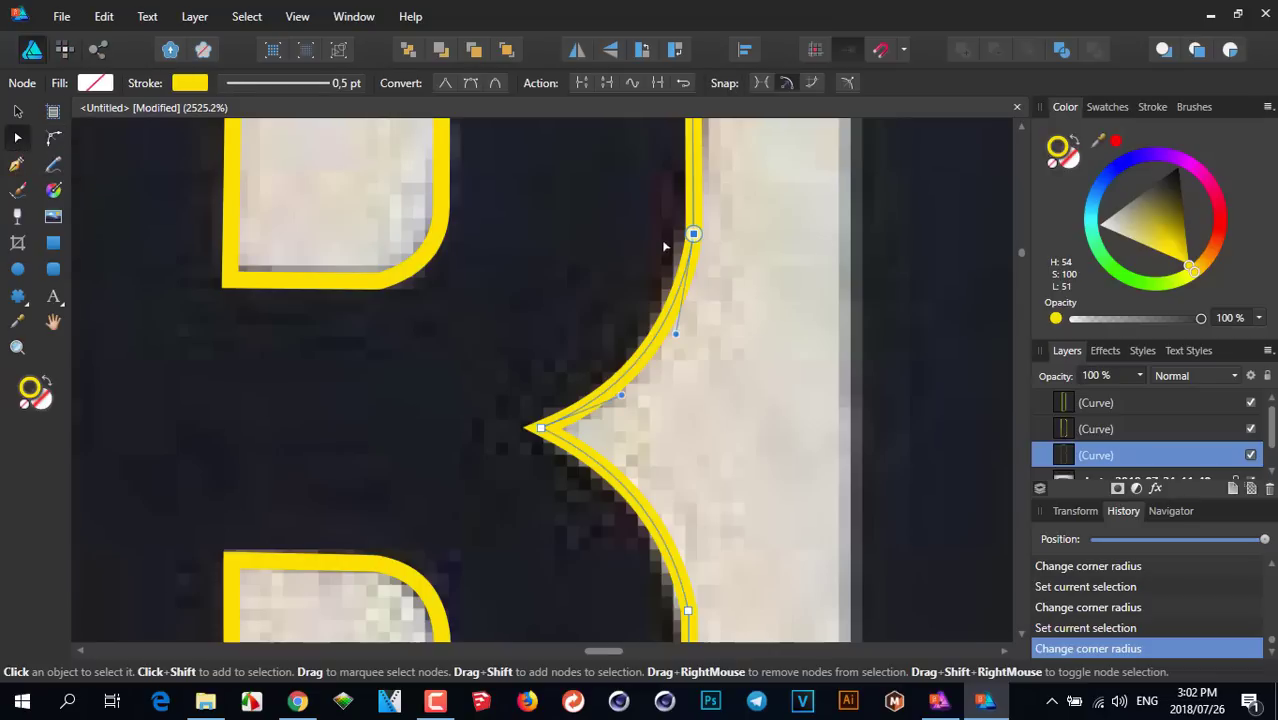
pyautogui.moveTo(692, 234); pyautogui.dragTo(690, 234)
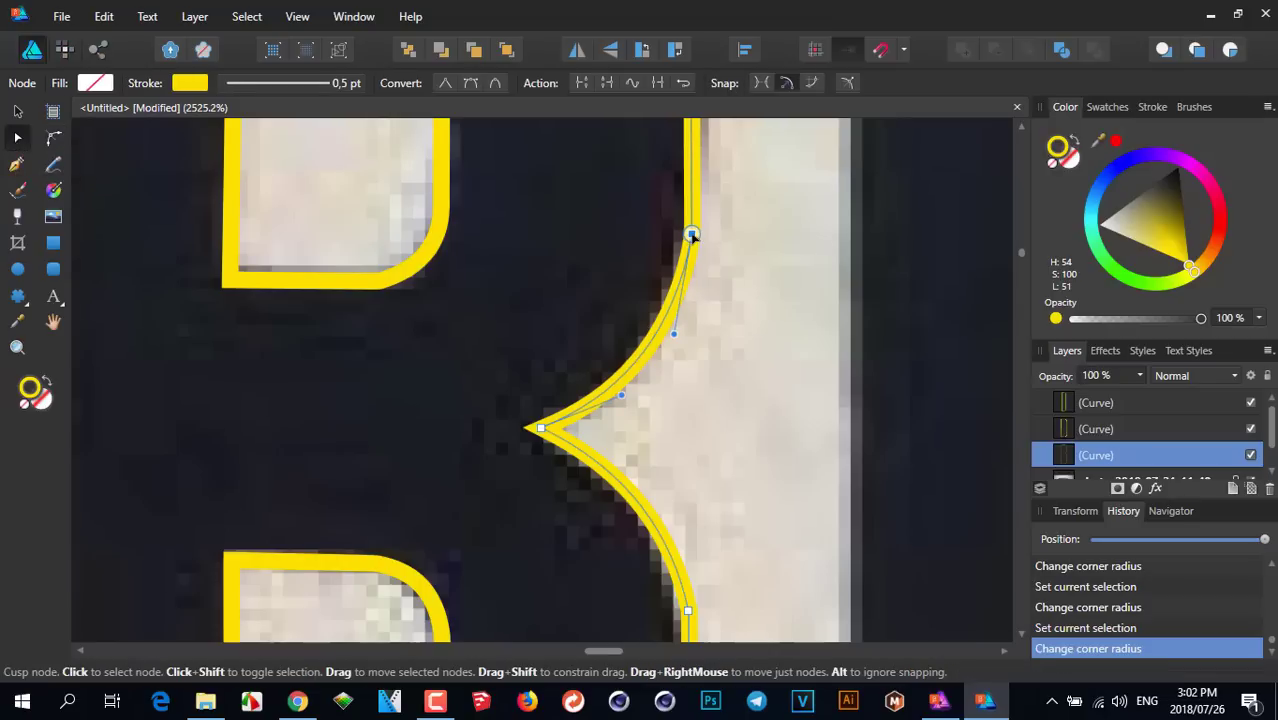
pyautogui.moveTo(675, 337)
pyautogui.mouseDown()
pyautogui.moveTo(676, 354)
pyautogui.moveTo(676, 333)
pyautogui.mouseUp()
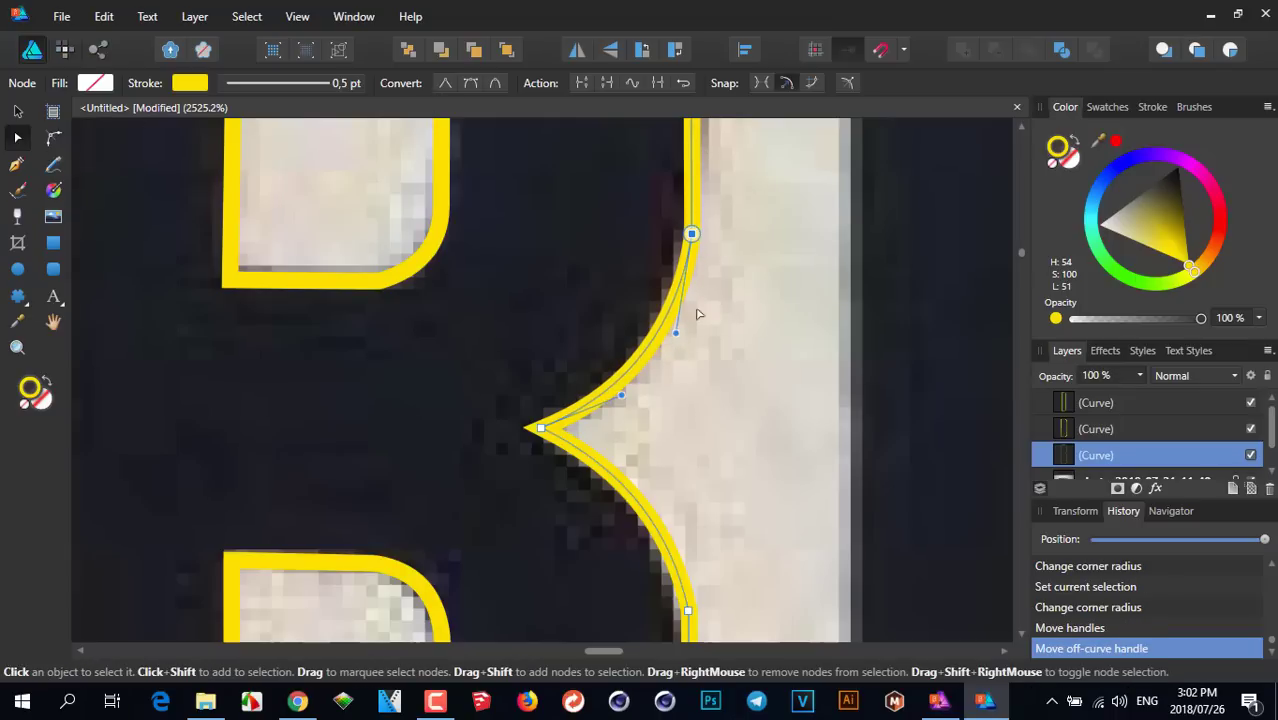
# Select the waist notch's tip node and round it with the Corner tool to a 0.1 mm radius
pyautogui.scroll(2, 580, 434)
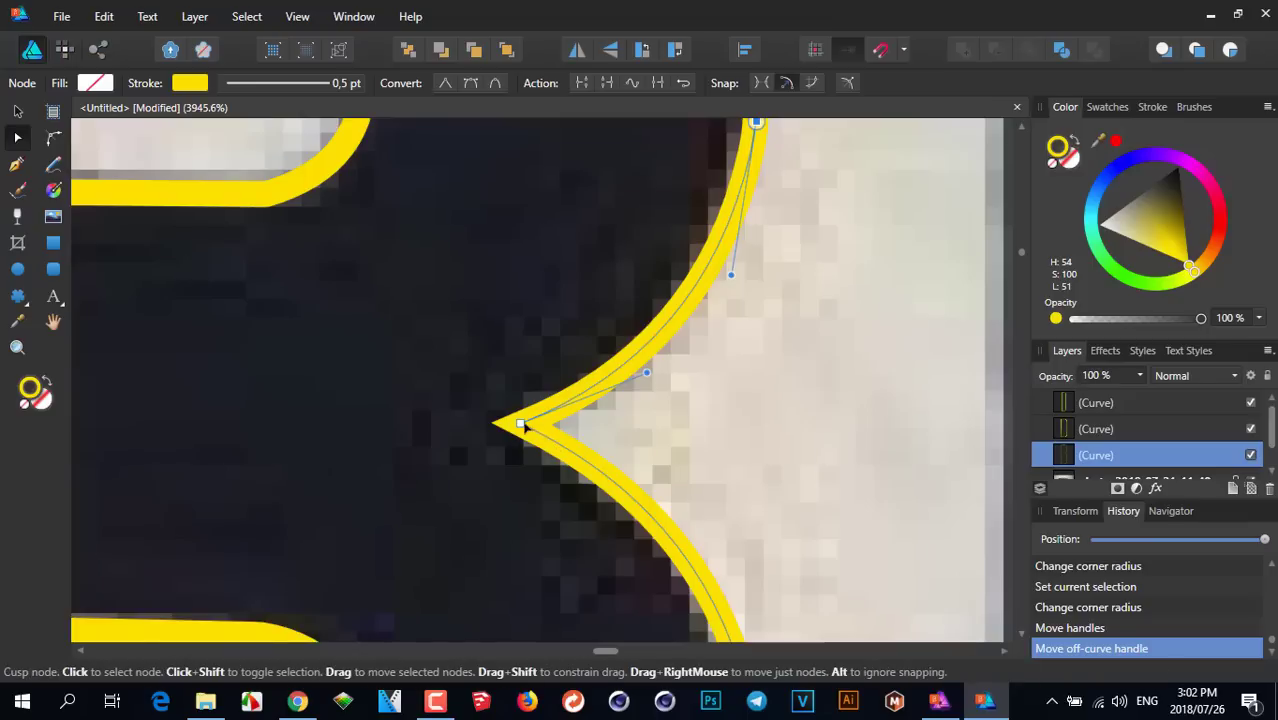
pyautogui.moveTo(481, 379); pyautogui.dragTo(549, 464)
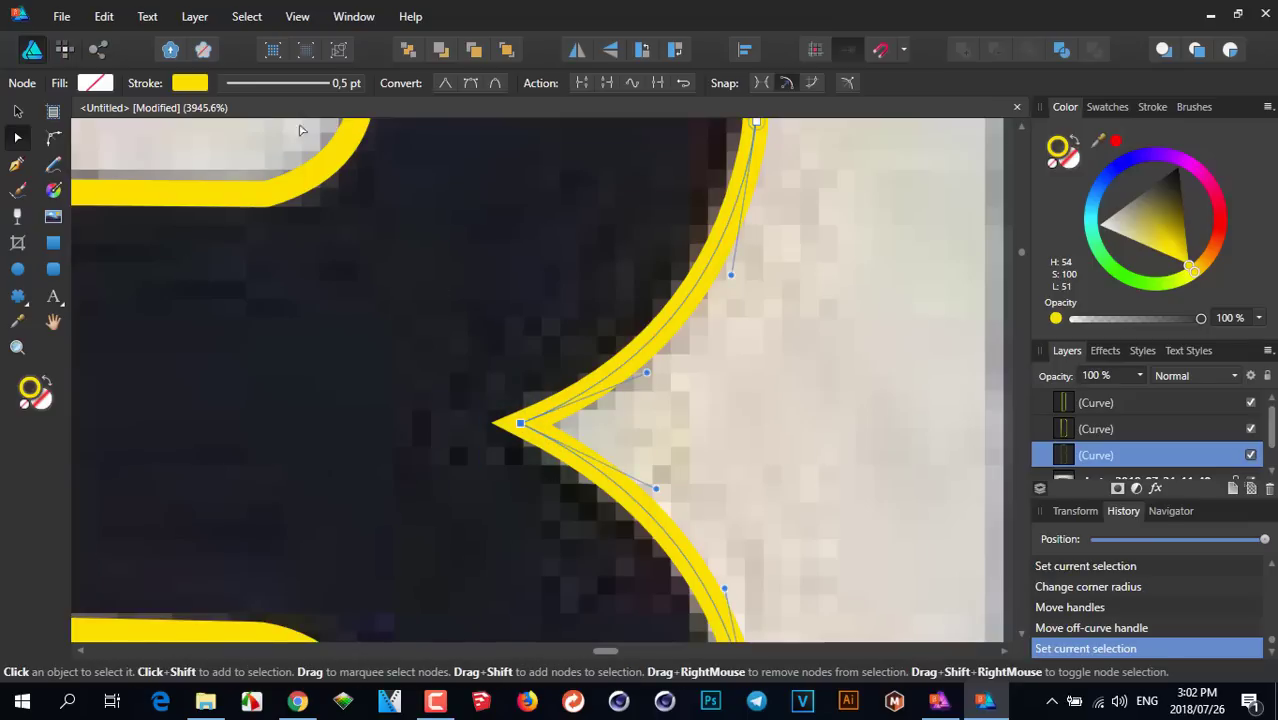
pyautogui.click(53, 137)
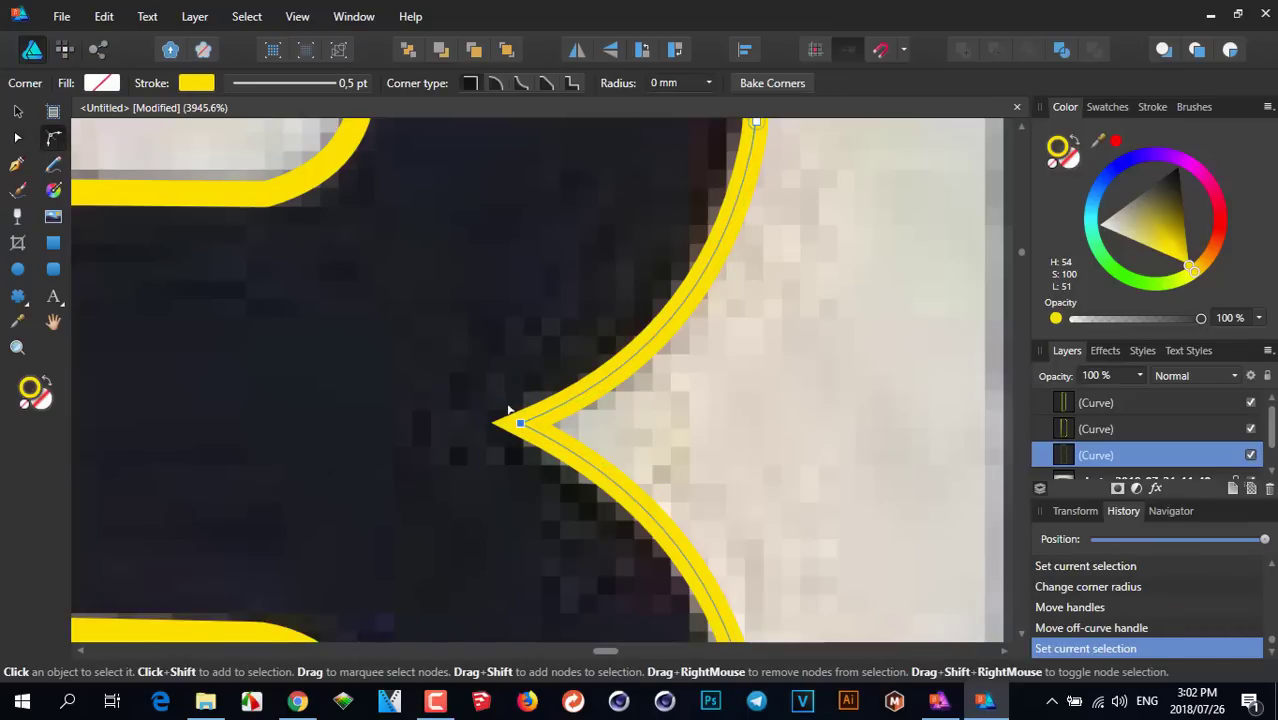
pyautogui.moveTo(522, 424)
pyautogui.mouseDown()
pyautogui.moveTo(602, 428)
pyautogui.moveTo(528, 422)
pyautogui.moveTo(521, 436)
pyautogui.mouseUp()
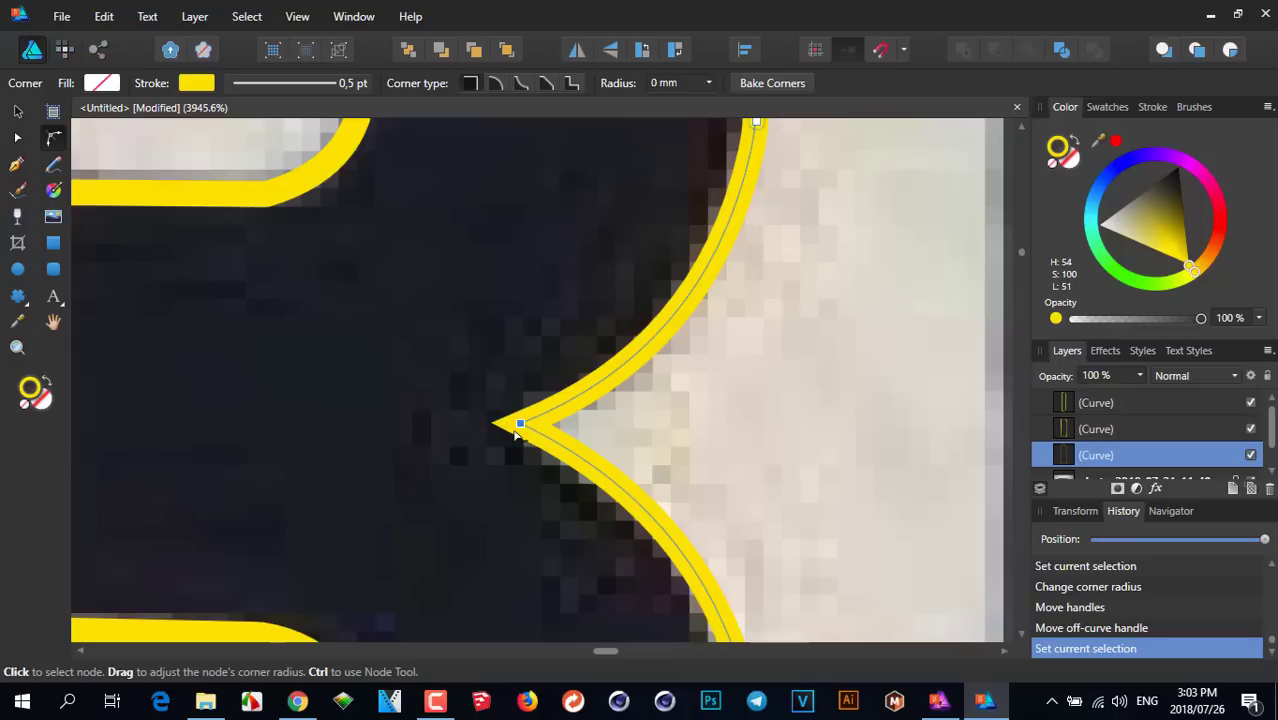
pyautogui.moveTo(520, 424); pyautogui.dragTo(550, 433)
# Round the outer outline's node just below the waist notch to a 2.3 mm radius and deselect the curve
pyautogui.scroll(-2, 654, 385)
pyautogui.scroll(4, 670, 157)
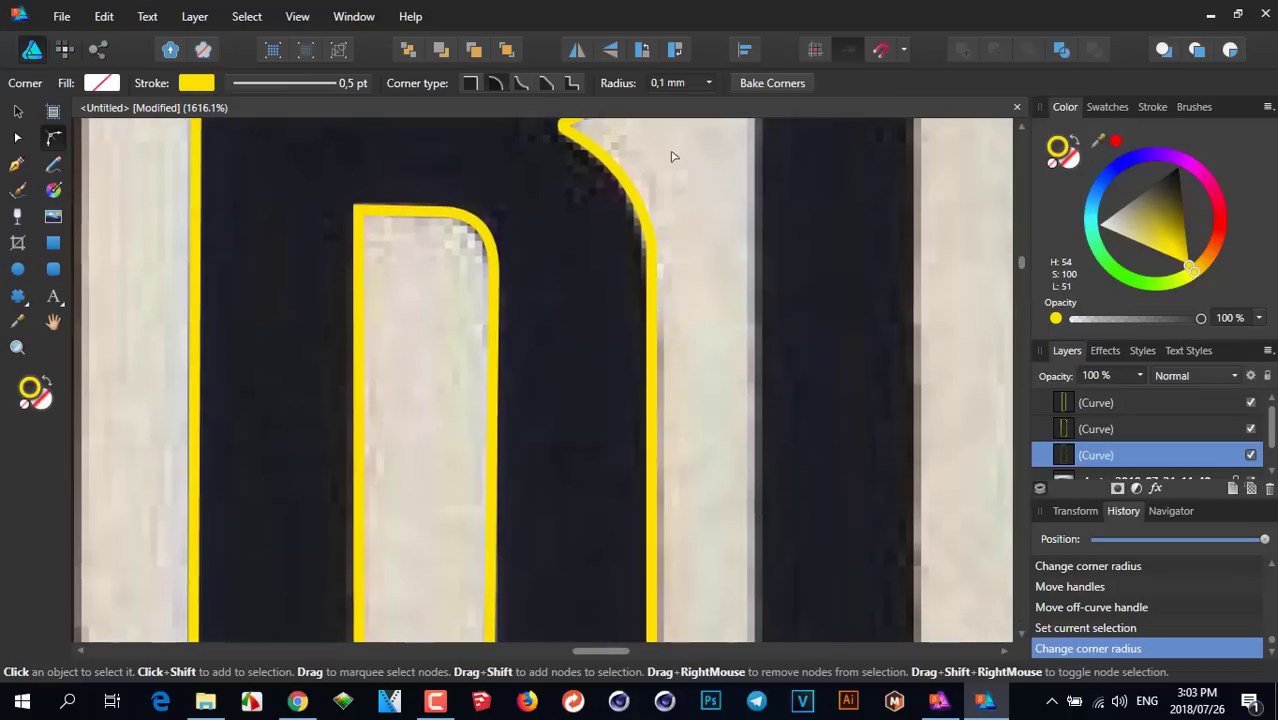
pyautogui.scroll(1, 599, 214)
pyautogui.click(648, 266)
pyautogui.moveTo(648, 266); pyautogui.dragTo(492, 312)
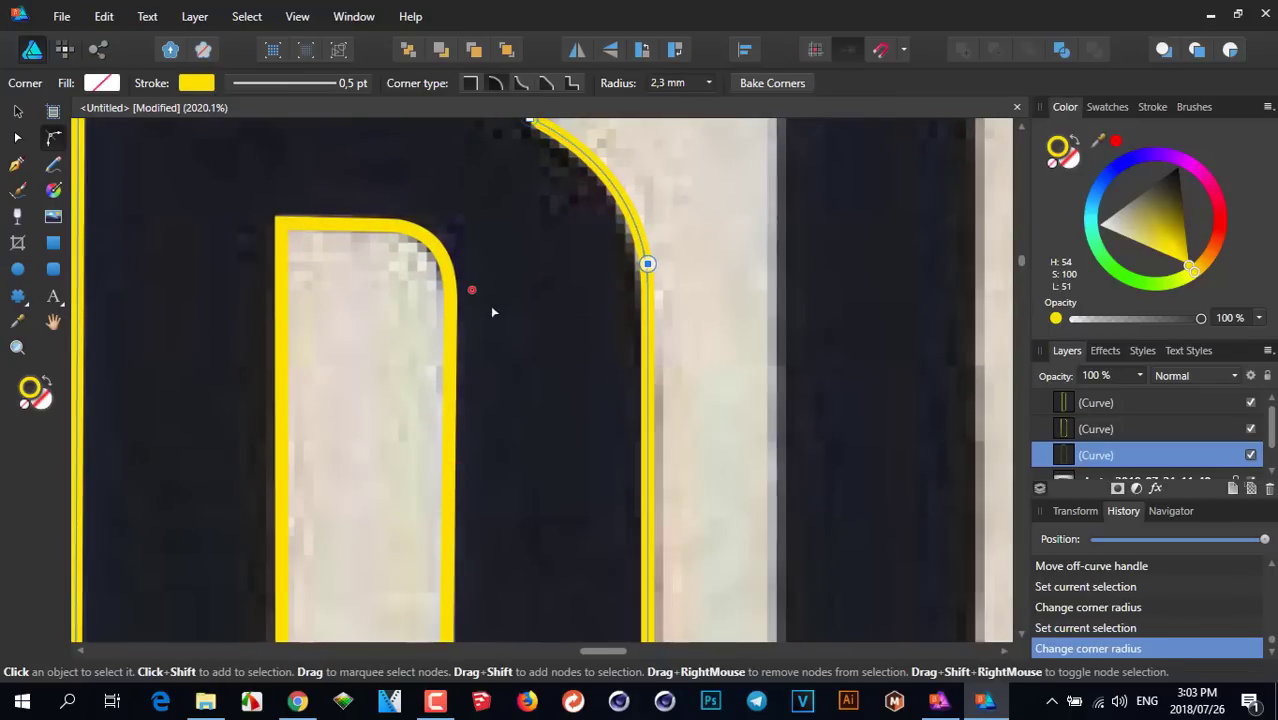
pyautogui.click(693, 281)
# Round both nodes of the outline's lower-right arc, 0.1 mm at the right side and about 3.2 mm at the bottom edge, and deselect
pyautogui.scroll(-3, 700, 375)
pyautogui.scroll(2, 649, 459)
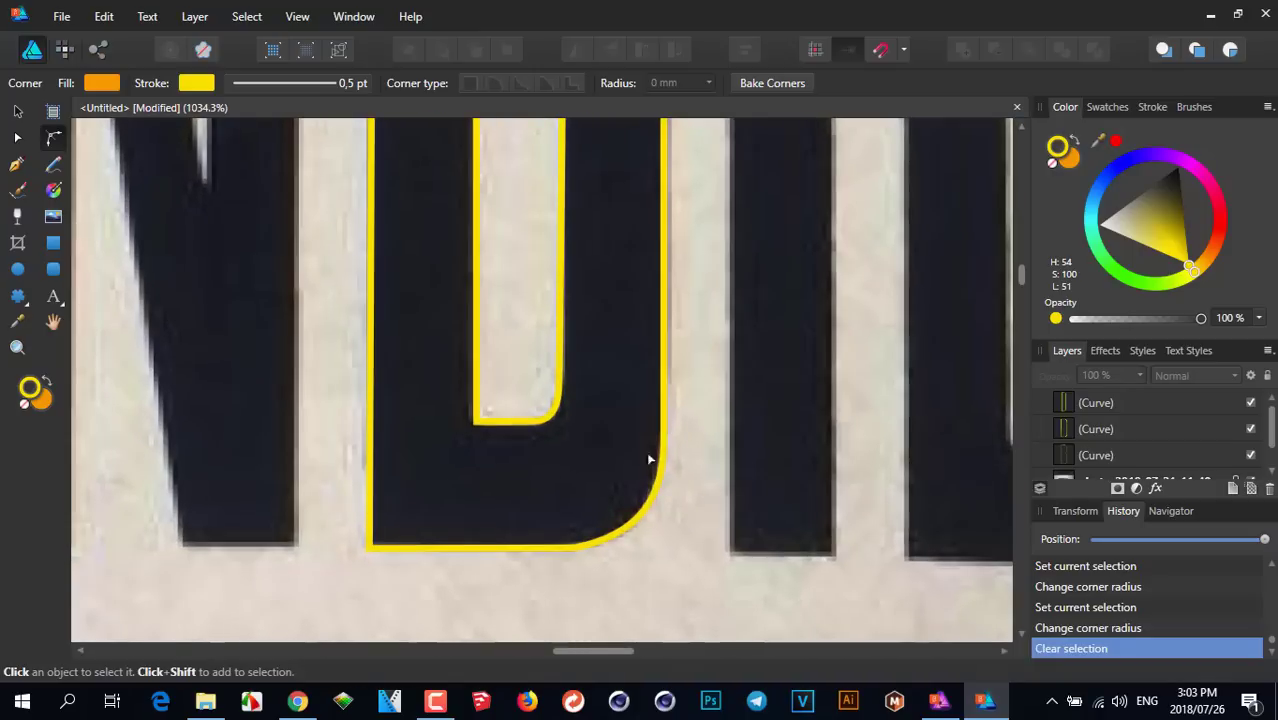
pyautogui.click(661, 486)
pyautogui.scroll(-2, 736, 442)
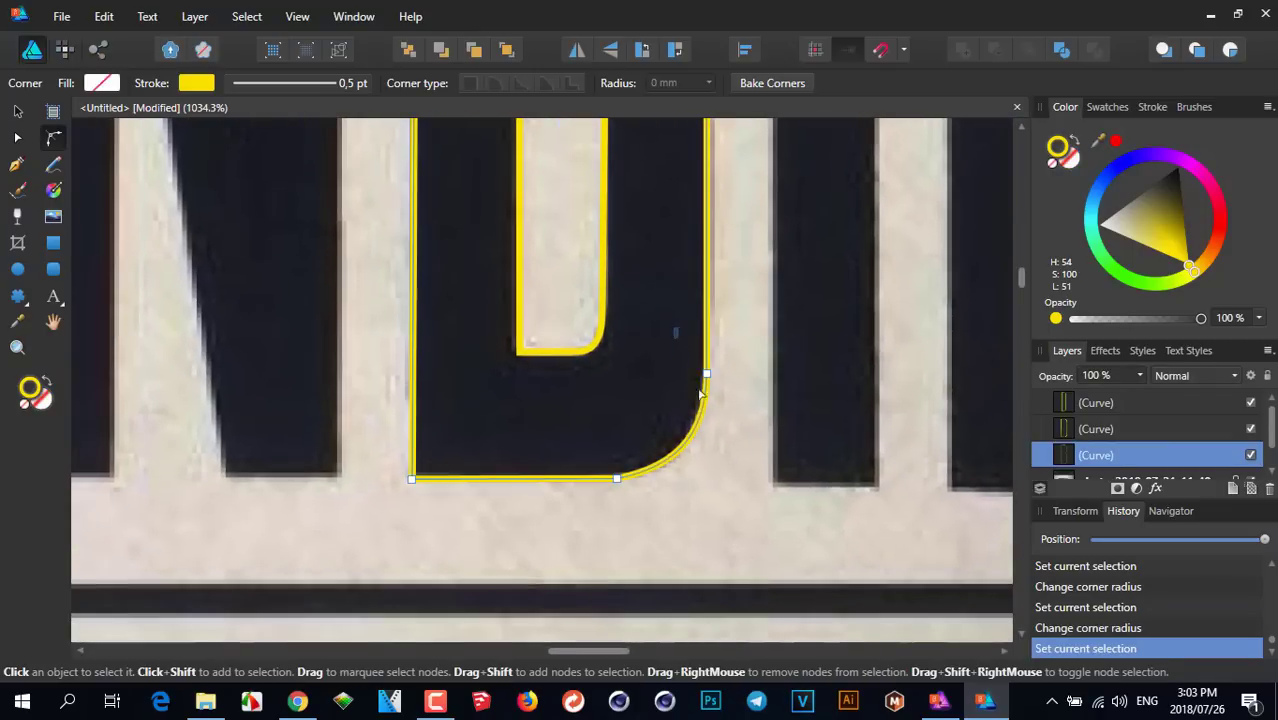
pyautogui.moveTo(706, 375); pyautogui.dragTo(531, 385)
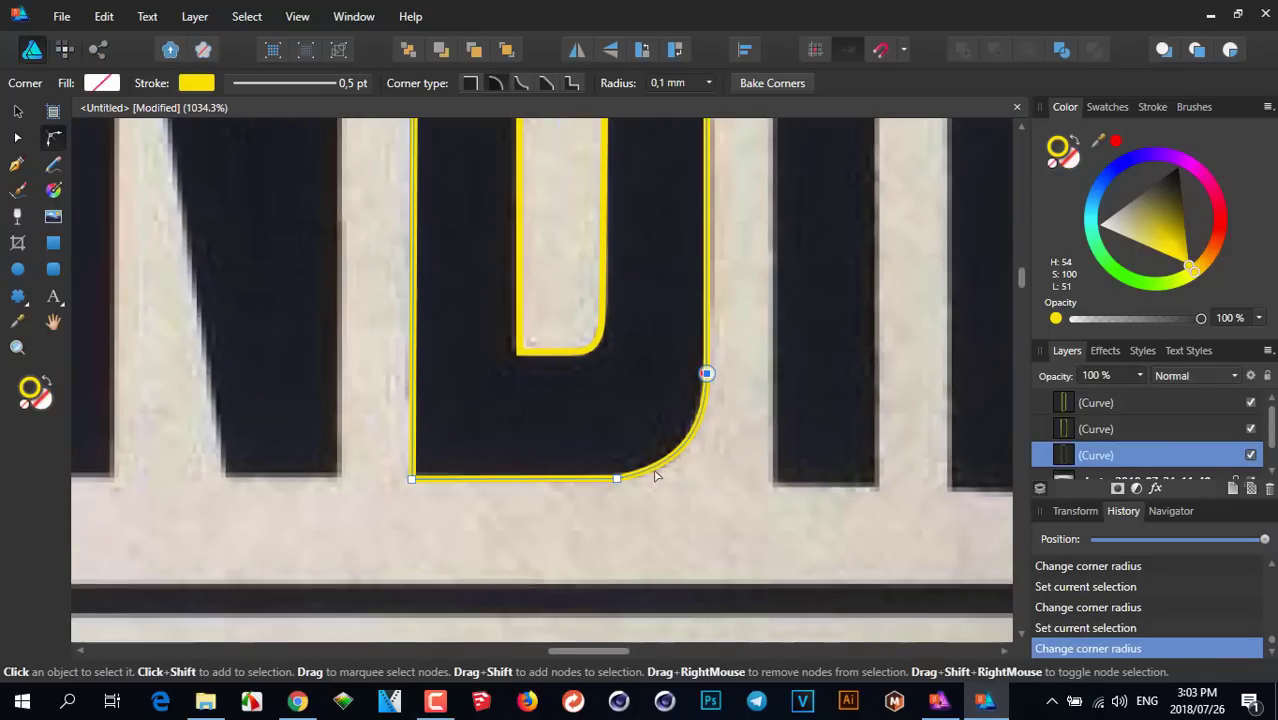
pyautogui.click(618, 480)
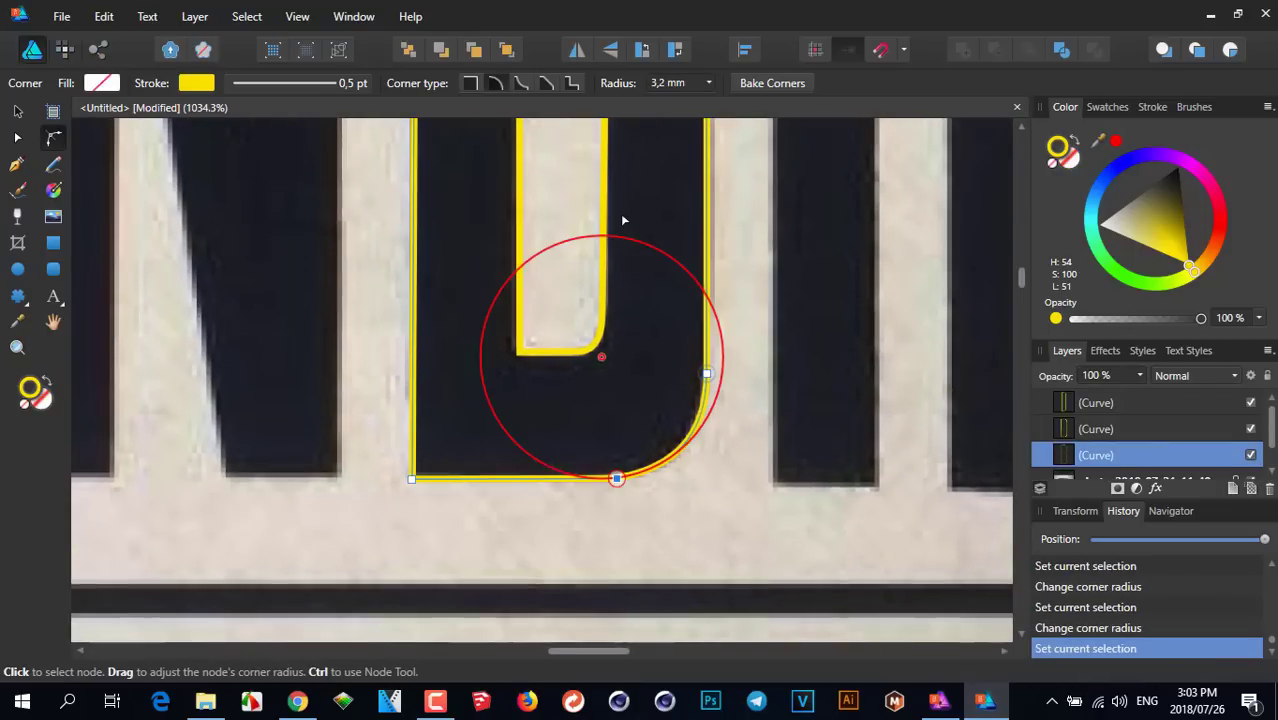
pyautogui.click(743, 511)
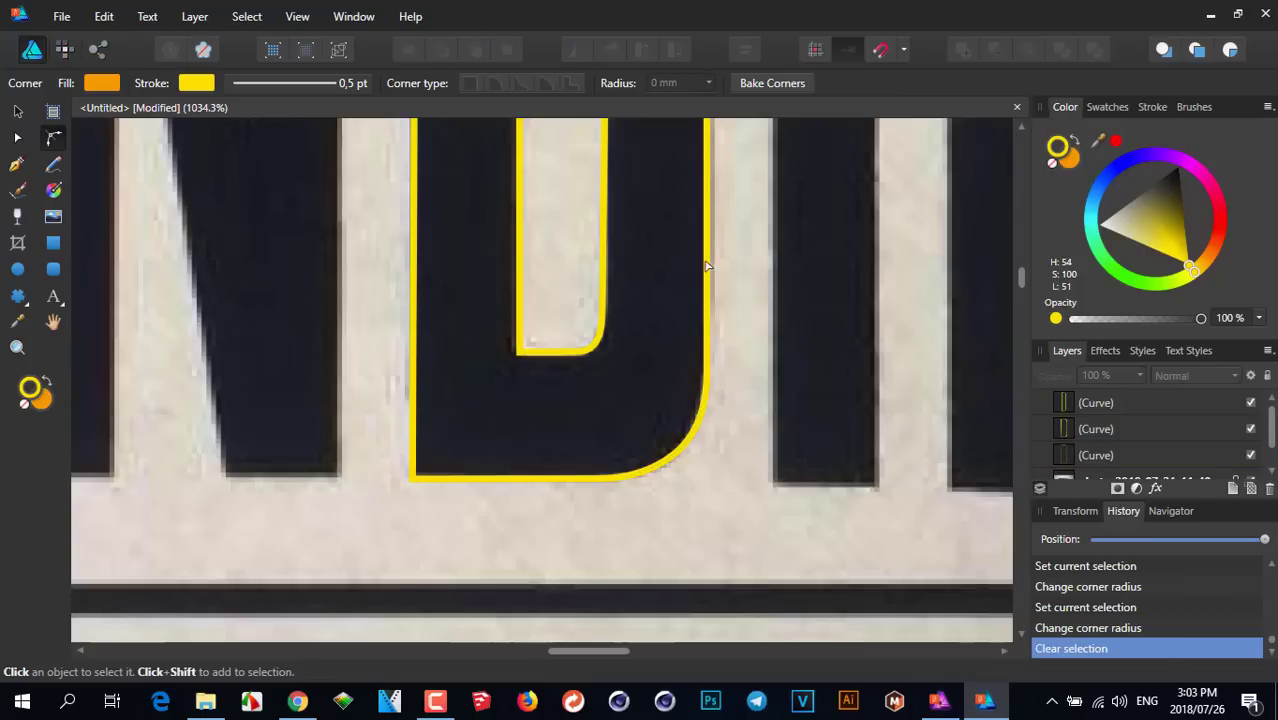
# Select the lower inner opening curve, round the bottom-edge node of its lower-right corner to about 0.4 mm, and deselect
pyautogui.scroll(2, 619, 450)
pyautogui.click(633, 445)
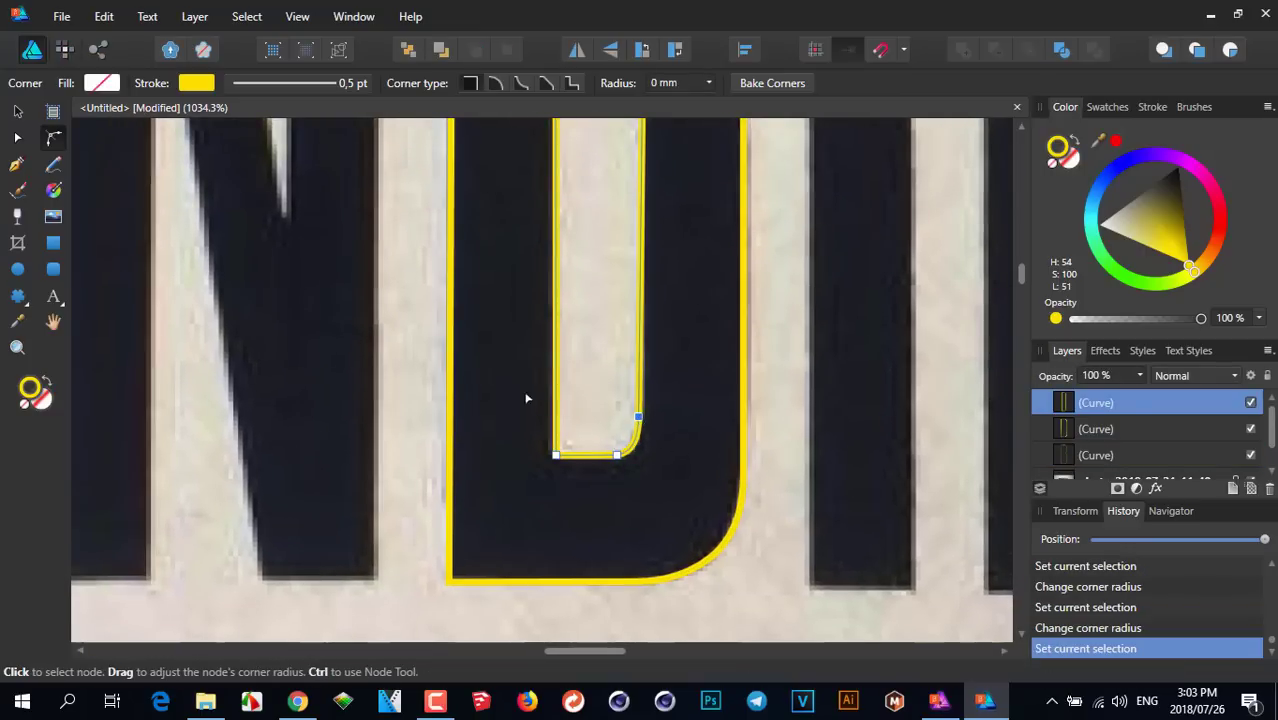
pyautogui.moveTo(604, 429); pyautogui.dragTo(640, 490)
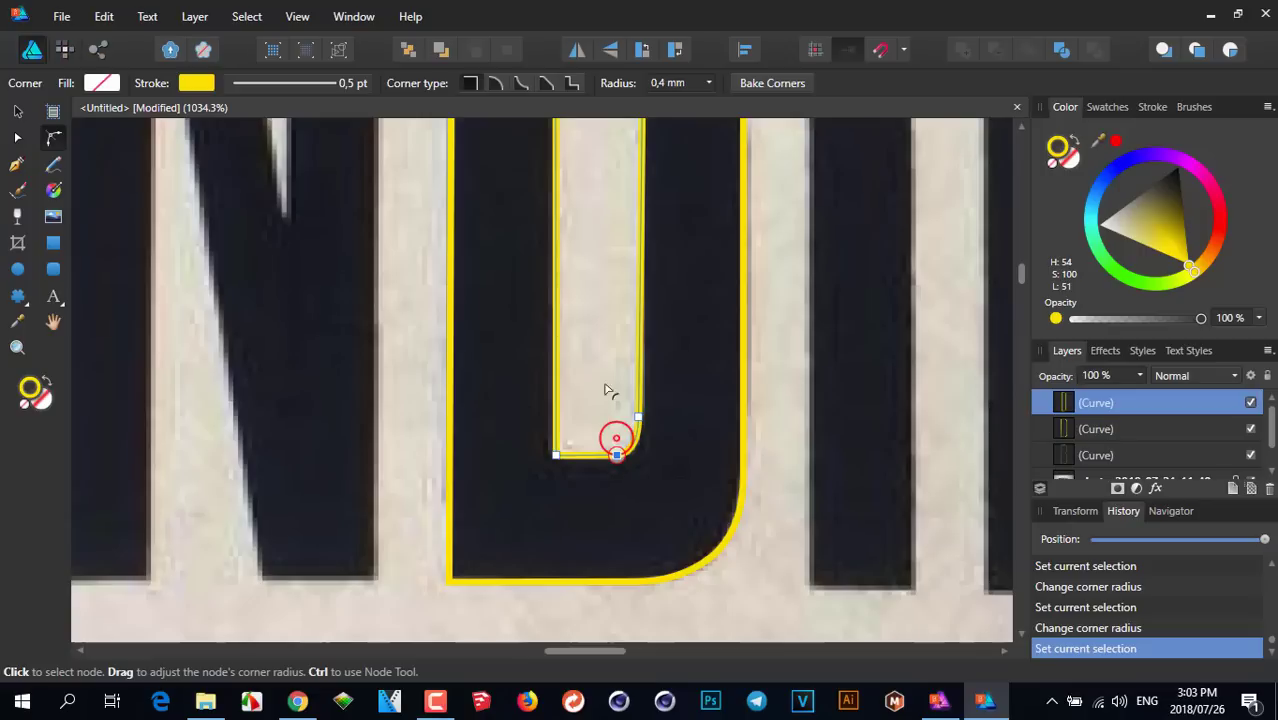
pyautogui.click(674, 410)
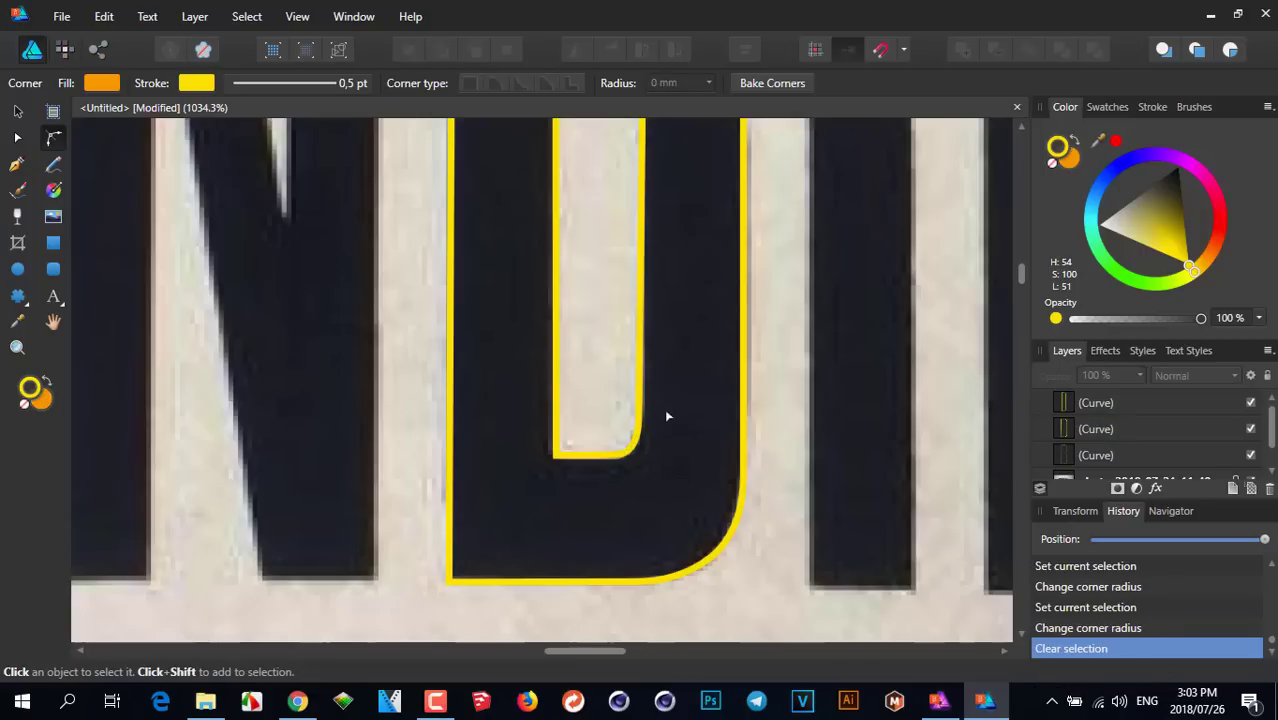
# Select the lower inner opening curve, round both nodes of its upper-right corner, 0.7 mm on the top edge node, and deselect
pyautogui.scroll(5, 667, 416)
pyautogui.click(673, 386)
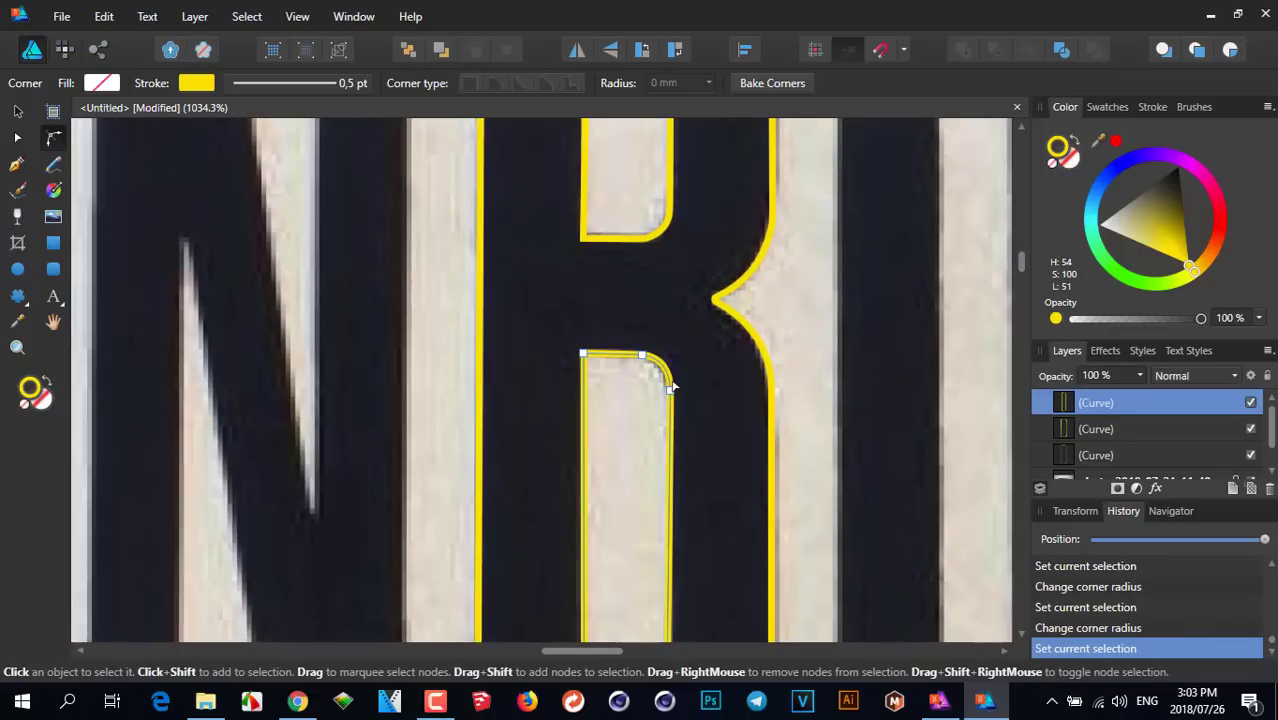
pyautogui.click(669, 390)
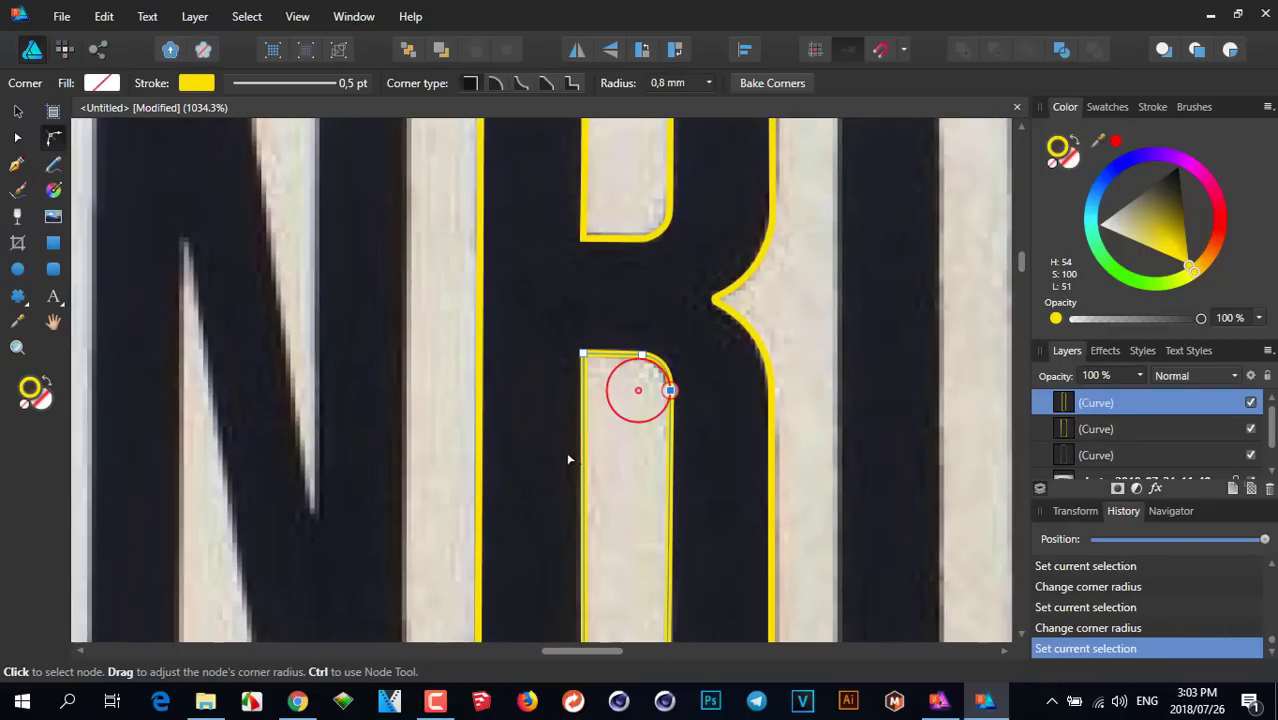
pyautogui.click(641, 354)
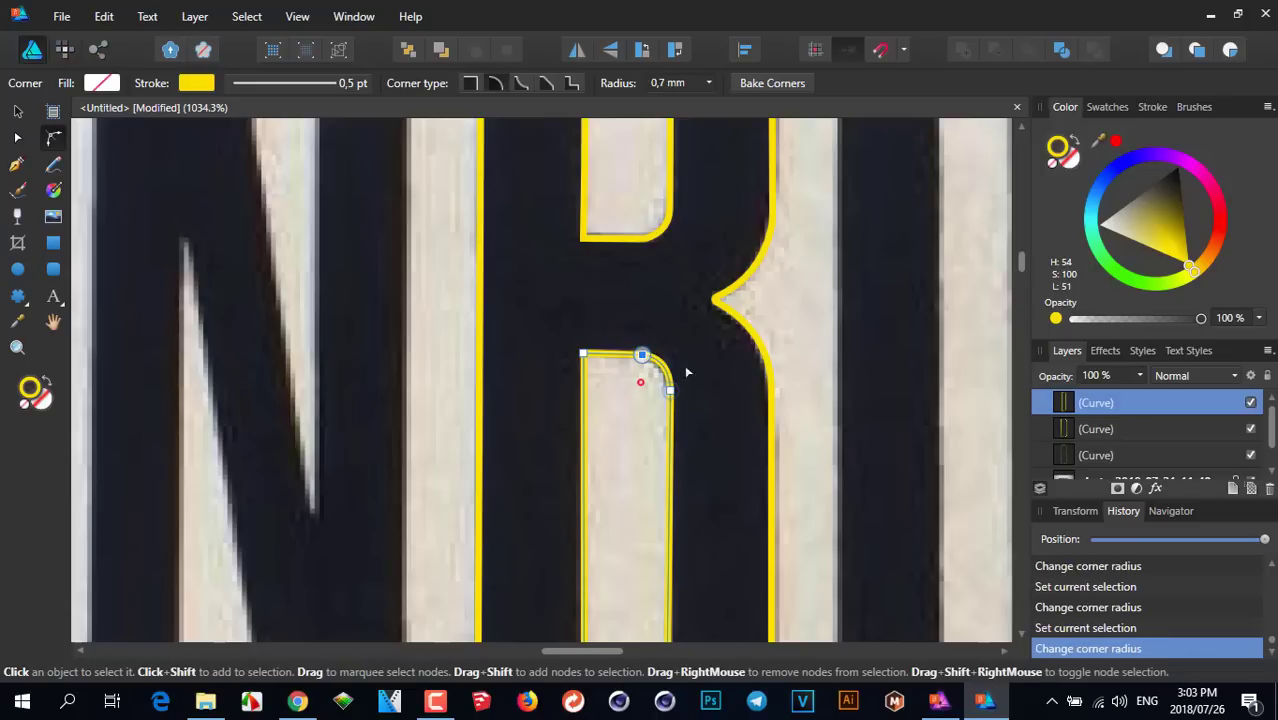
pyautogui.click(699, 327)
# Select the upper inner opening curve and round both nodes of its lower-right corner with the Corner tool
pyautogui.scroll(1, 698, 295)
pyautogui.scroll(3, 697, 340)
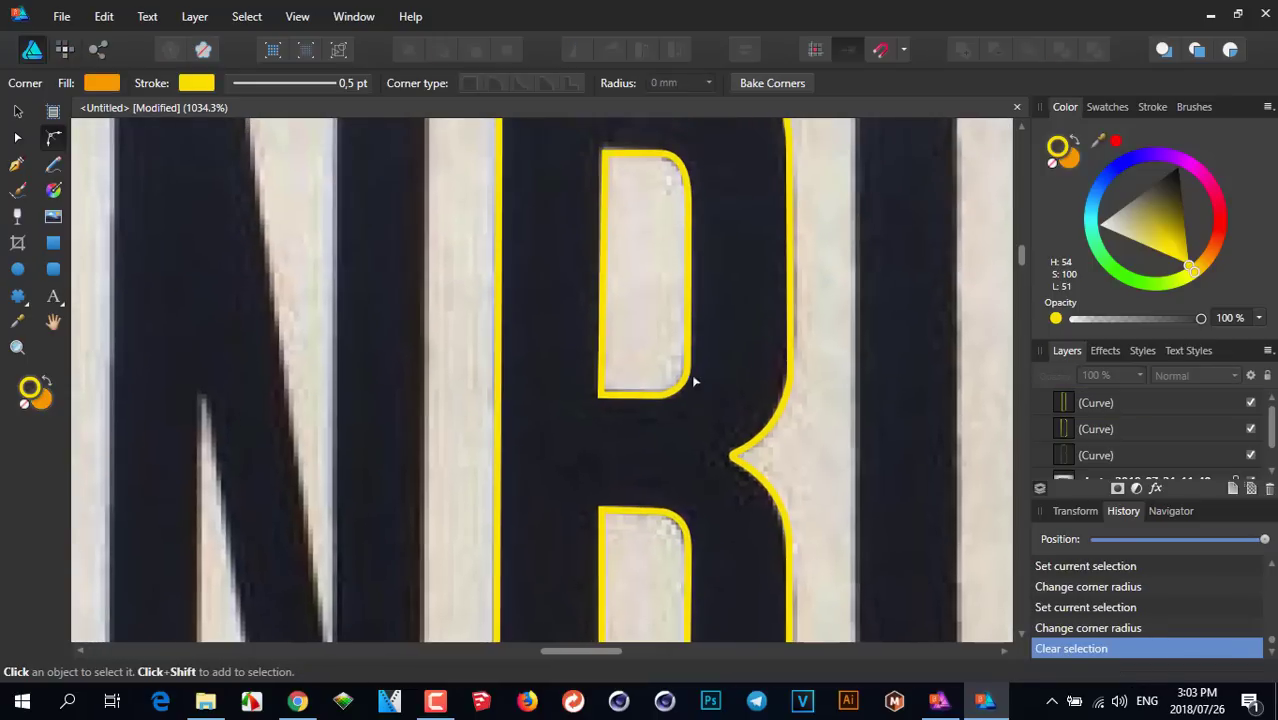
pyautogui.click(689, 375)
pyautogui.click(661, 395)
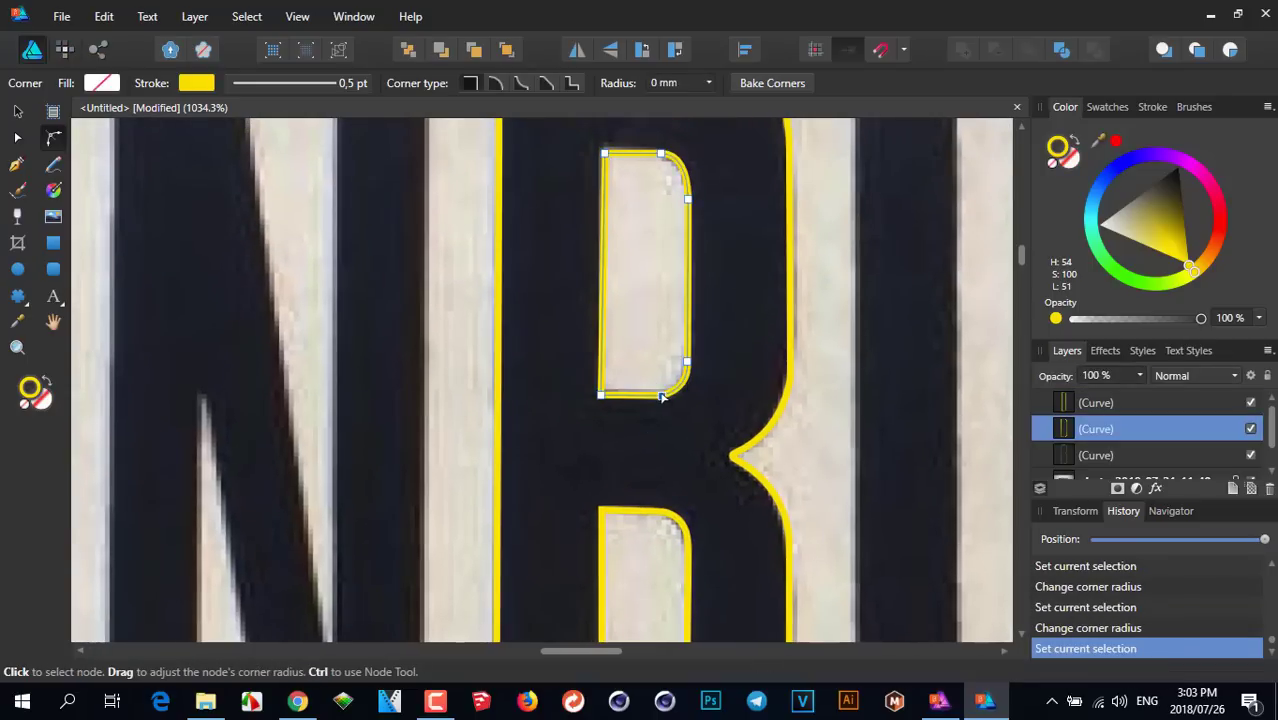
pyautogui.moveTo(670, 340); pyautogui.dragTo(689, 365)
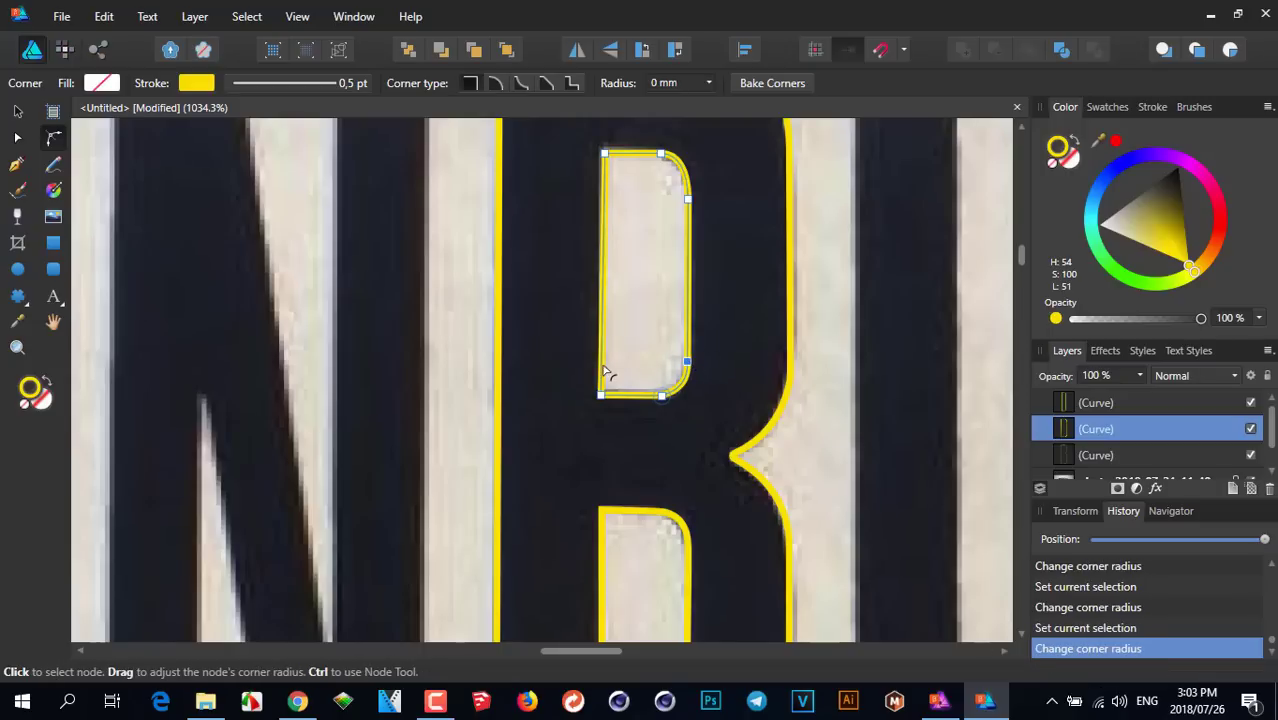
pyautogui.keyDown('ctrl'); pyautogui.scroll(1, 707, 356); pyautogui.keyUp('ctrl')
pyautogui.moveTo(755, 292); pyautogui.dragTo(766, 422)
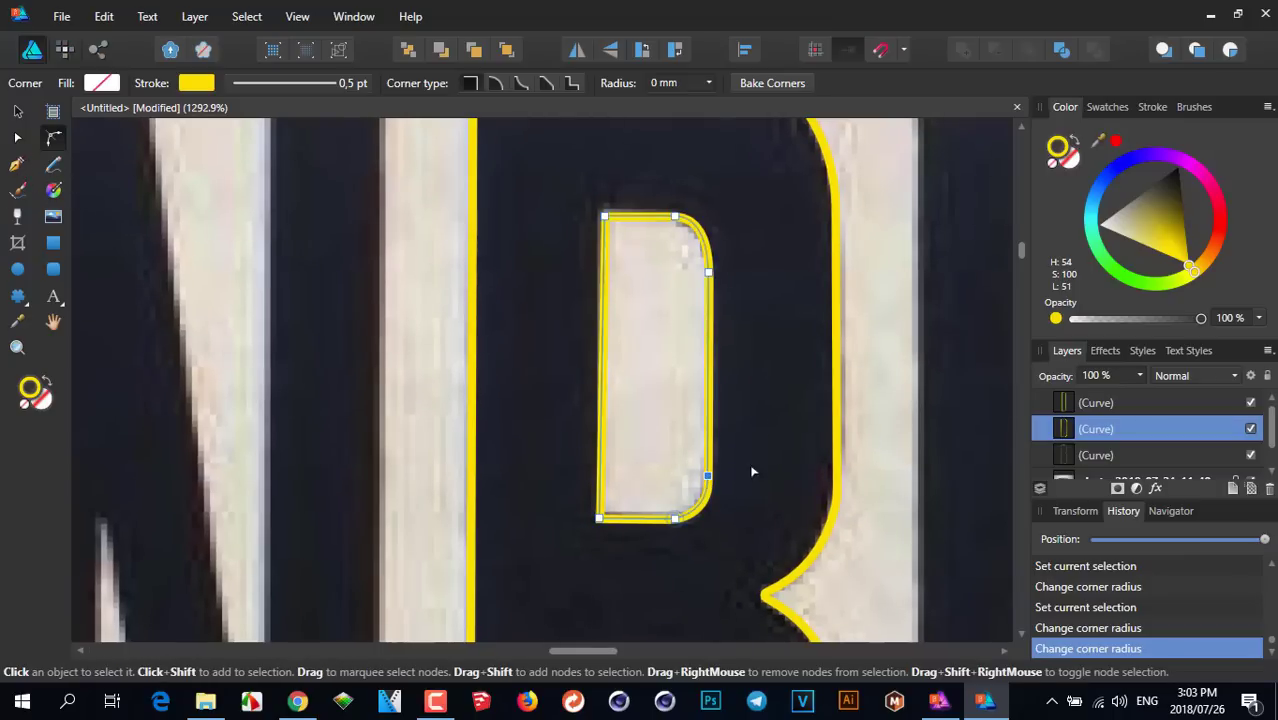
# Round the nodes of the upper opening's upper-right corner, 1.5 mm on the right side node, and deselect the curve
pyautogui.click(708, 275)
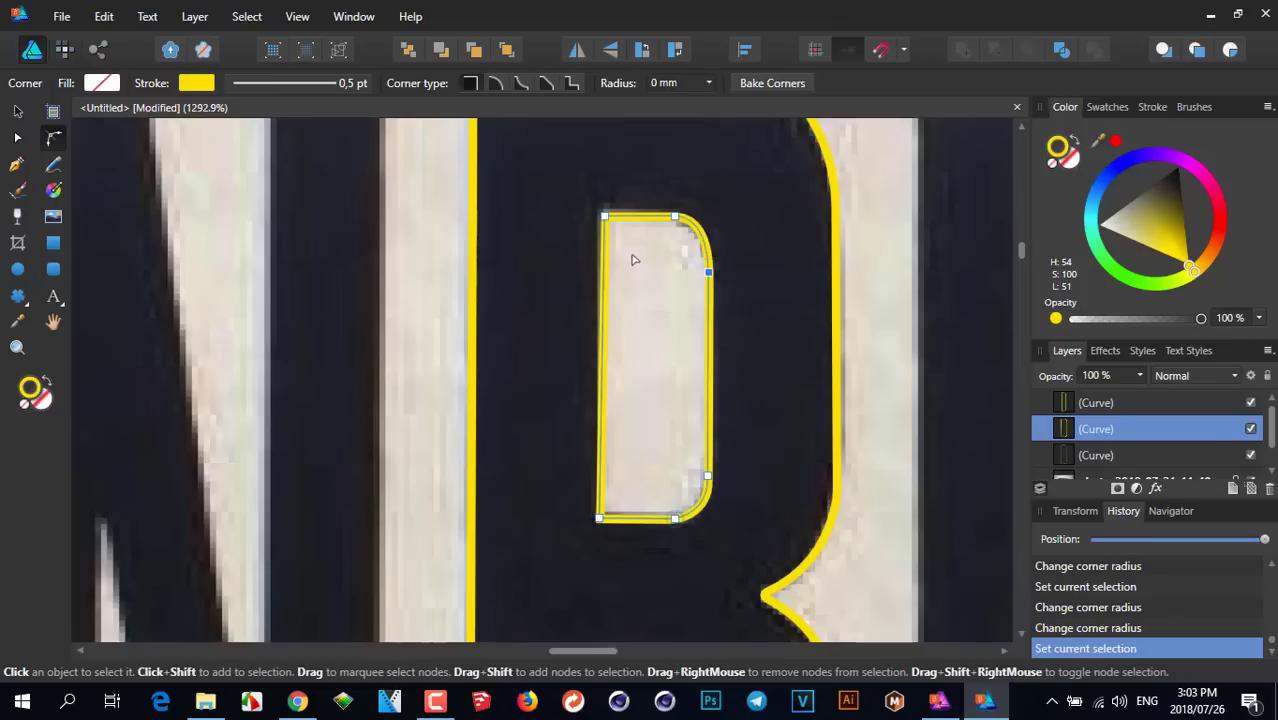
pyautogui.moveTo(708, 272); pyautogui.dragTo(645, 234)
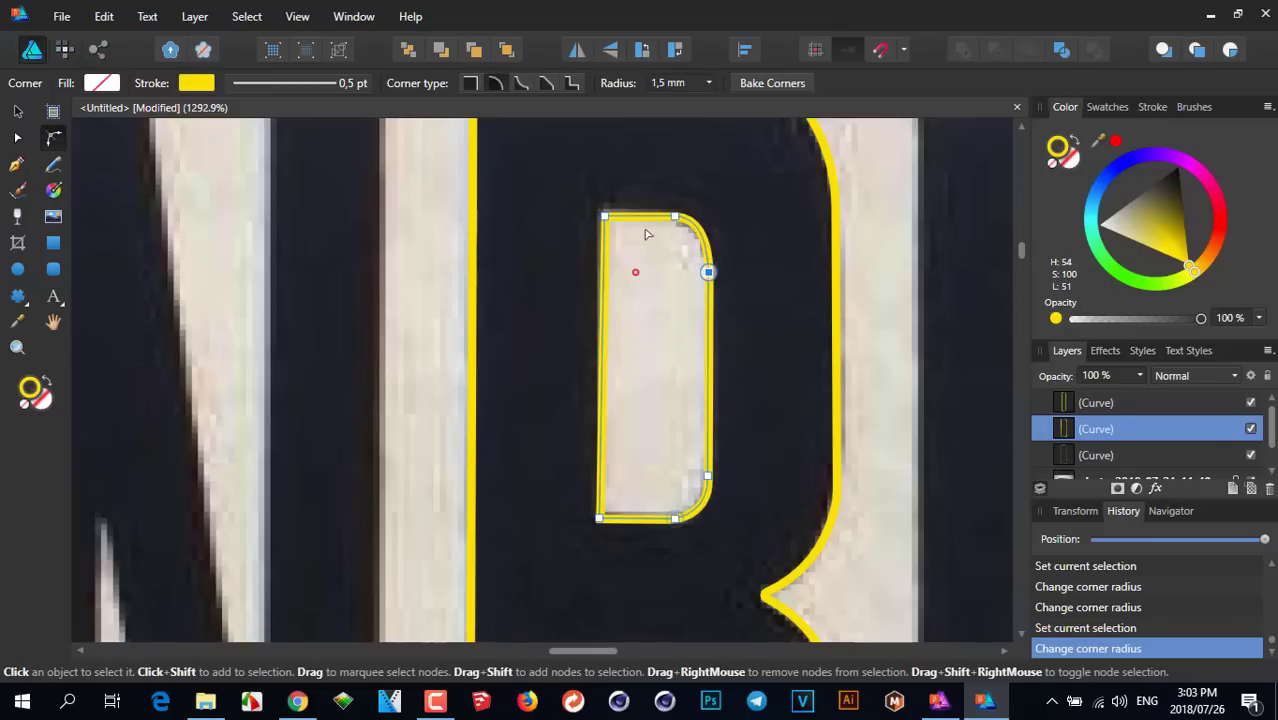
pyautogui.click(680, 222)
pyautogui.click(759, 299)
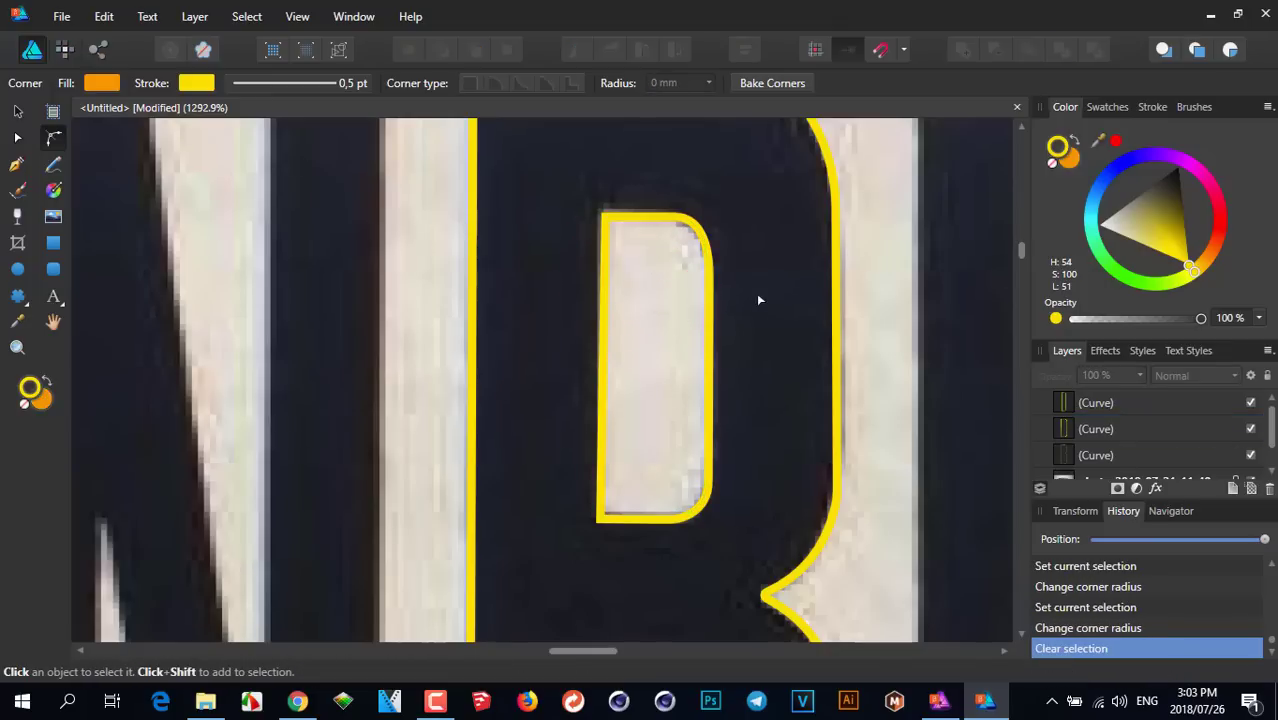
# Draw an open test curve with one vertical and one horizontal segment across the letter I using the Pen tool, and deselect it
pyautogui.scroll(-5, 768, 324)
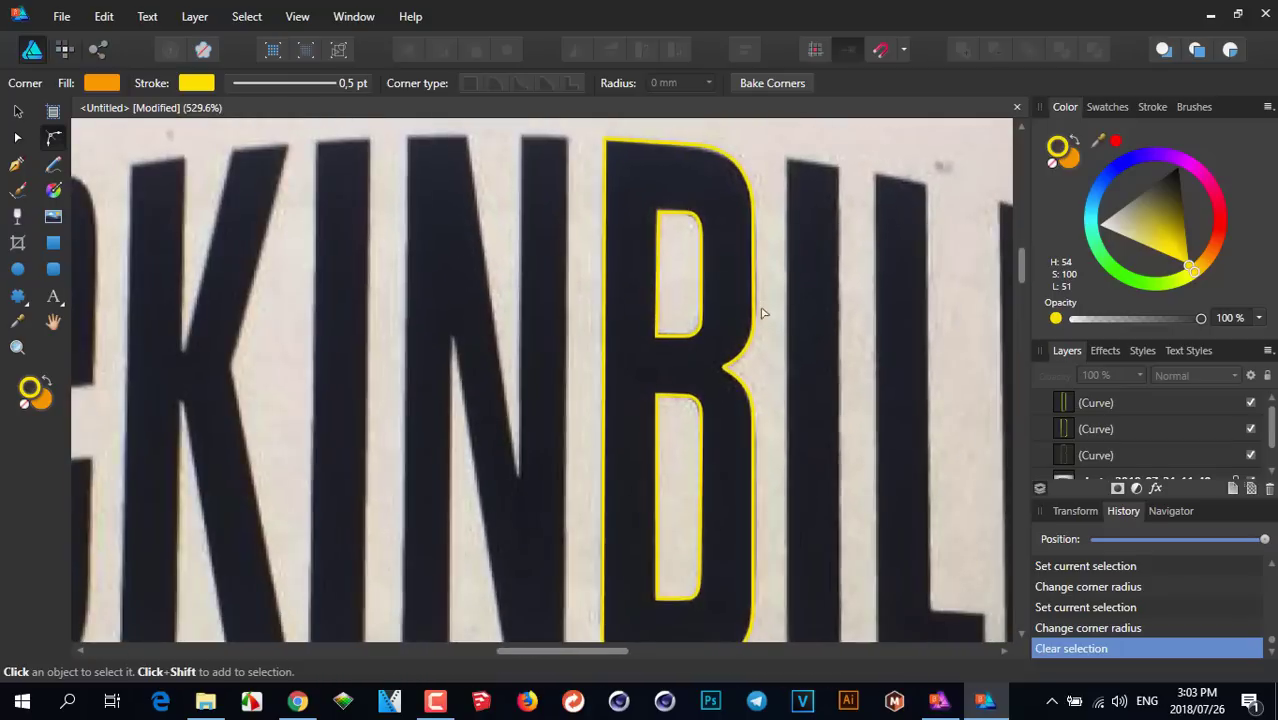
pyautogui.moveTo(760, 313); pyautogui.dragTo(707, 271)
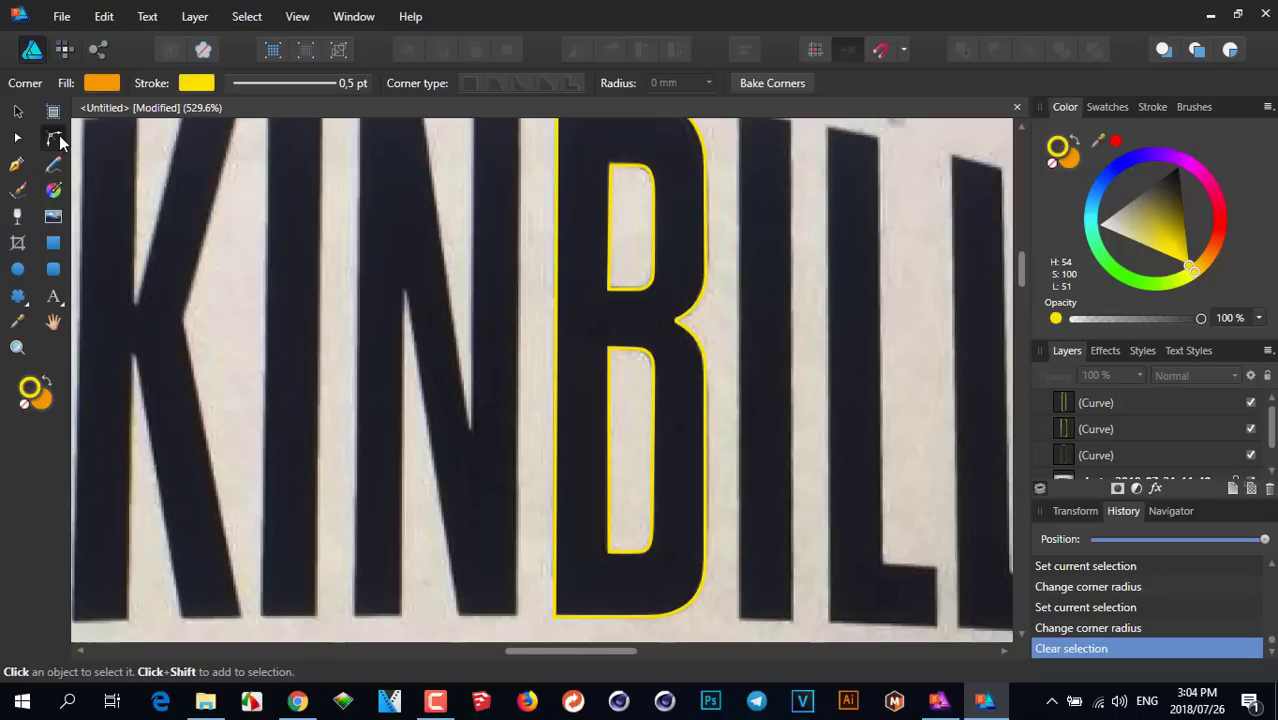
pyautogui.moveTo(399, 207); pyautogui.dragTo(664, 270)
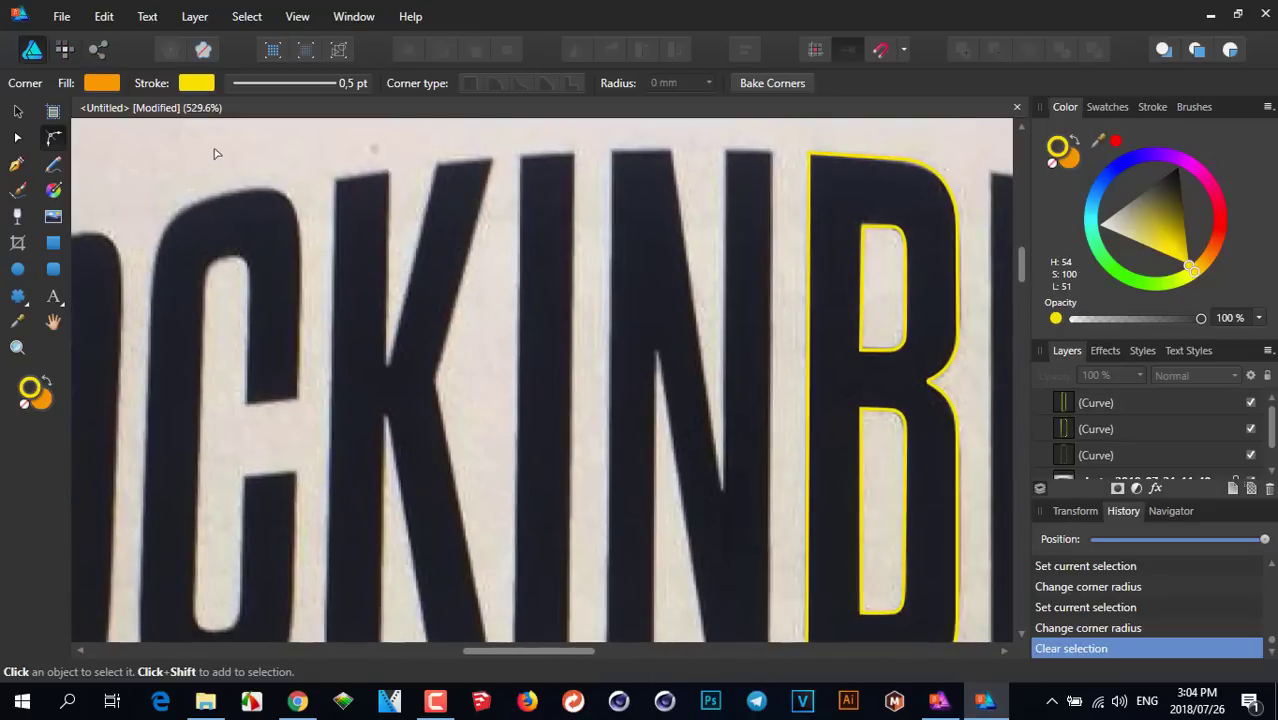
pyautogui.click(17, 165)
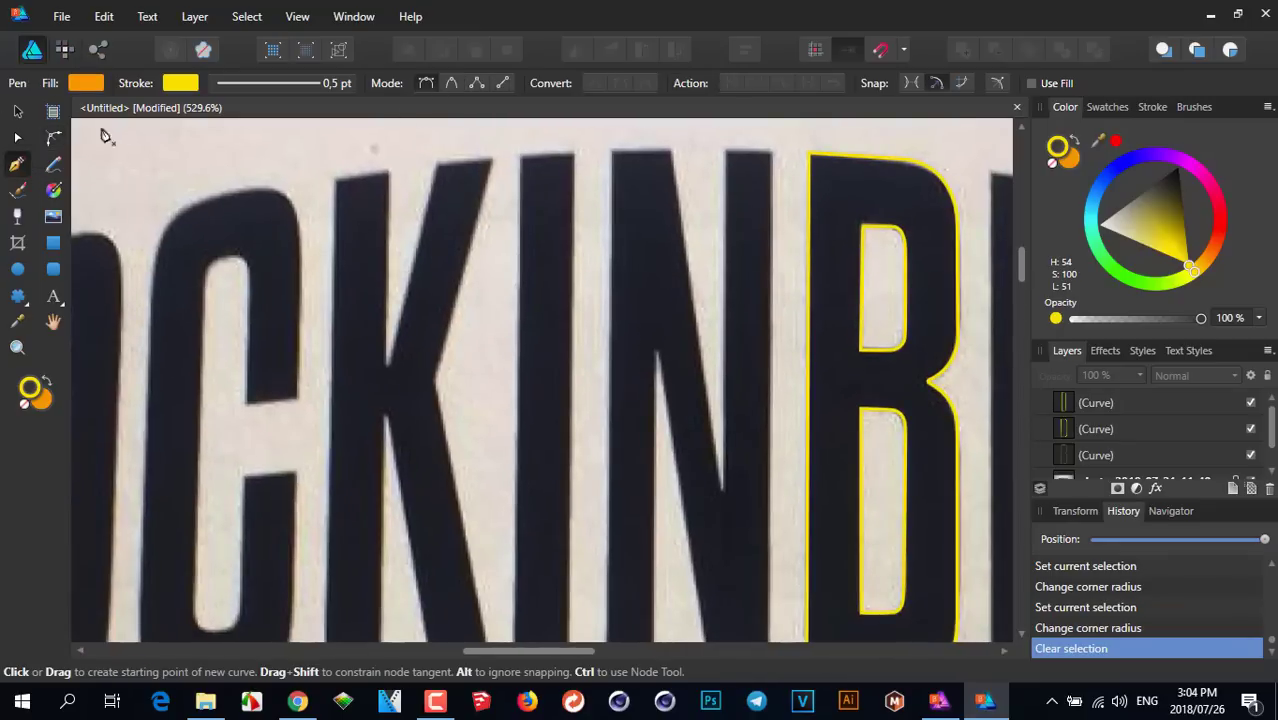
pyautogui.click(471, 391)
pyautogui.click(471, 280)
pyautogui.click(588, 287)
pyautogui.click(17, 111)
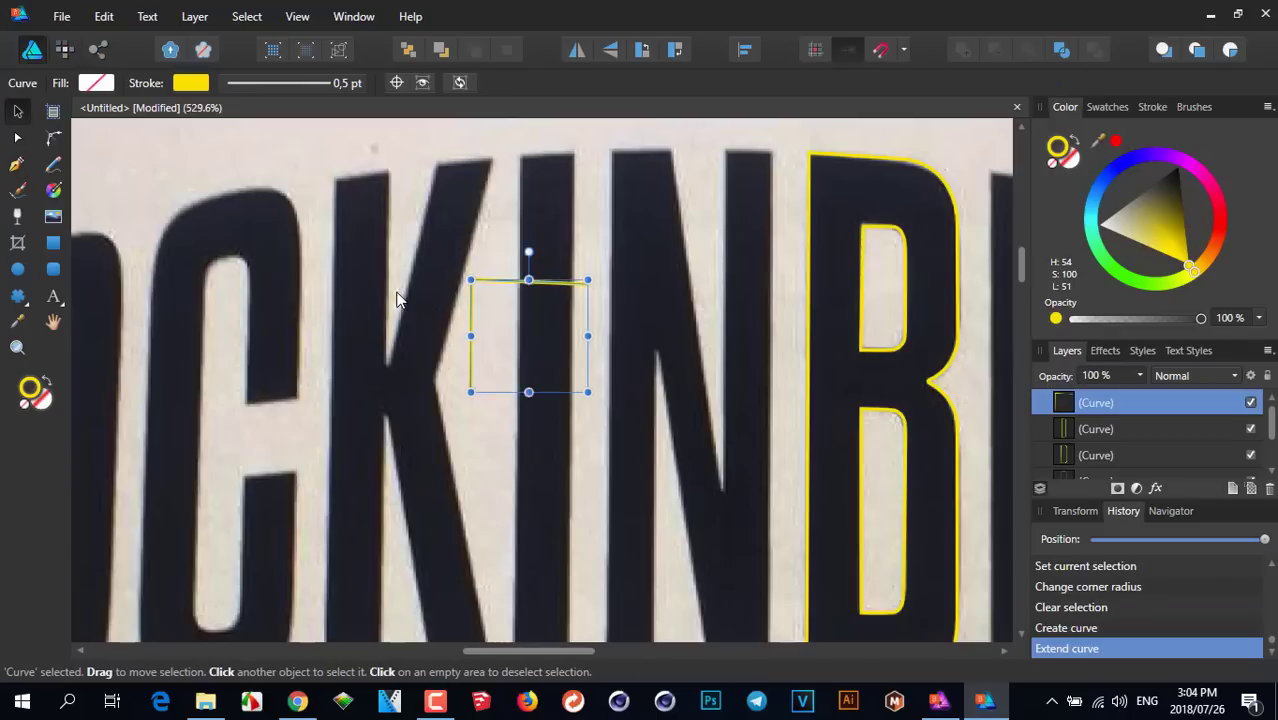
pyautogui.click(493, 224)
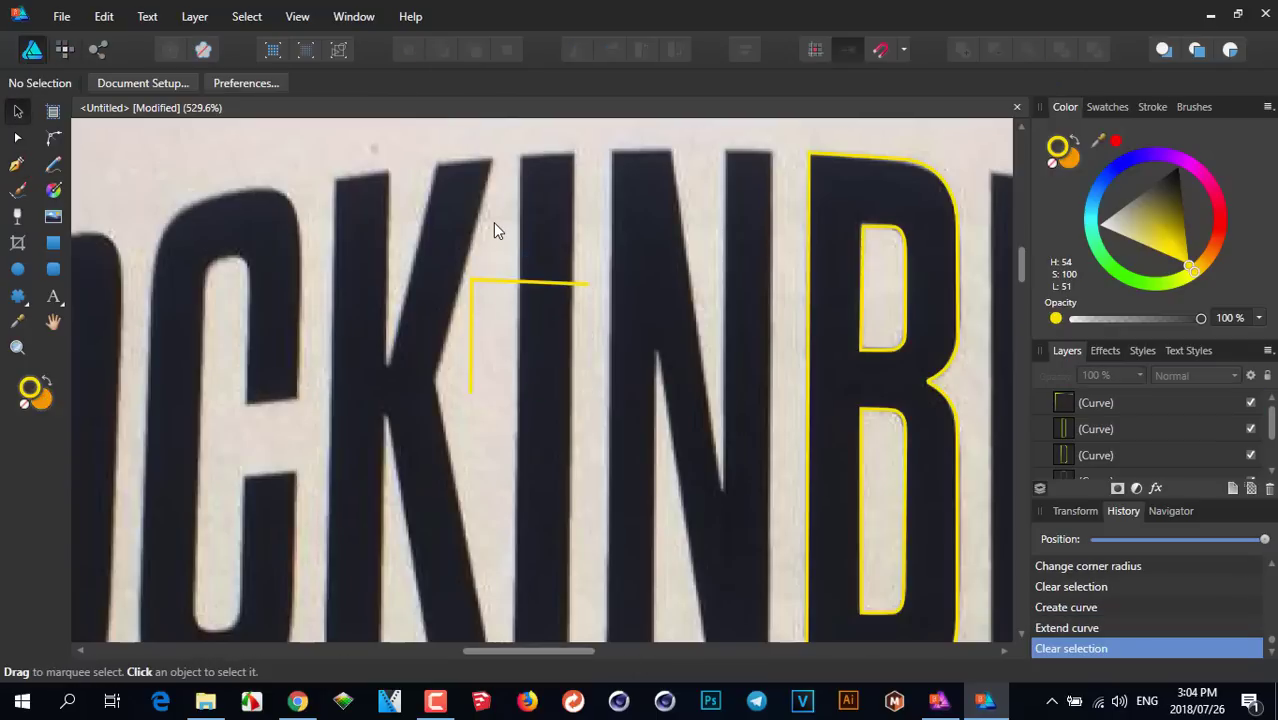
# Apply a concave corner with a radius of 1.8 mm to the test curve's corner node and deselect
pyautogui.scroll(2, 485, 287)
pyautogui.click(483, 286)
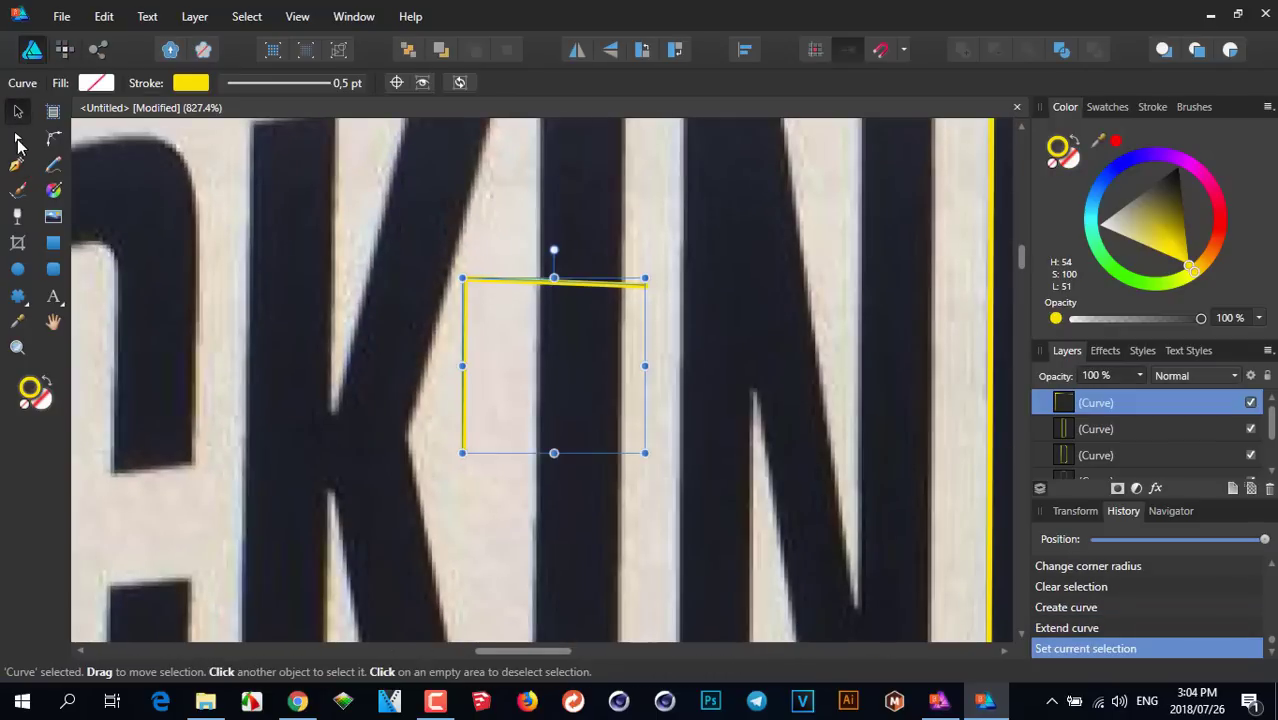
pyautogui.click(18, 140)
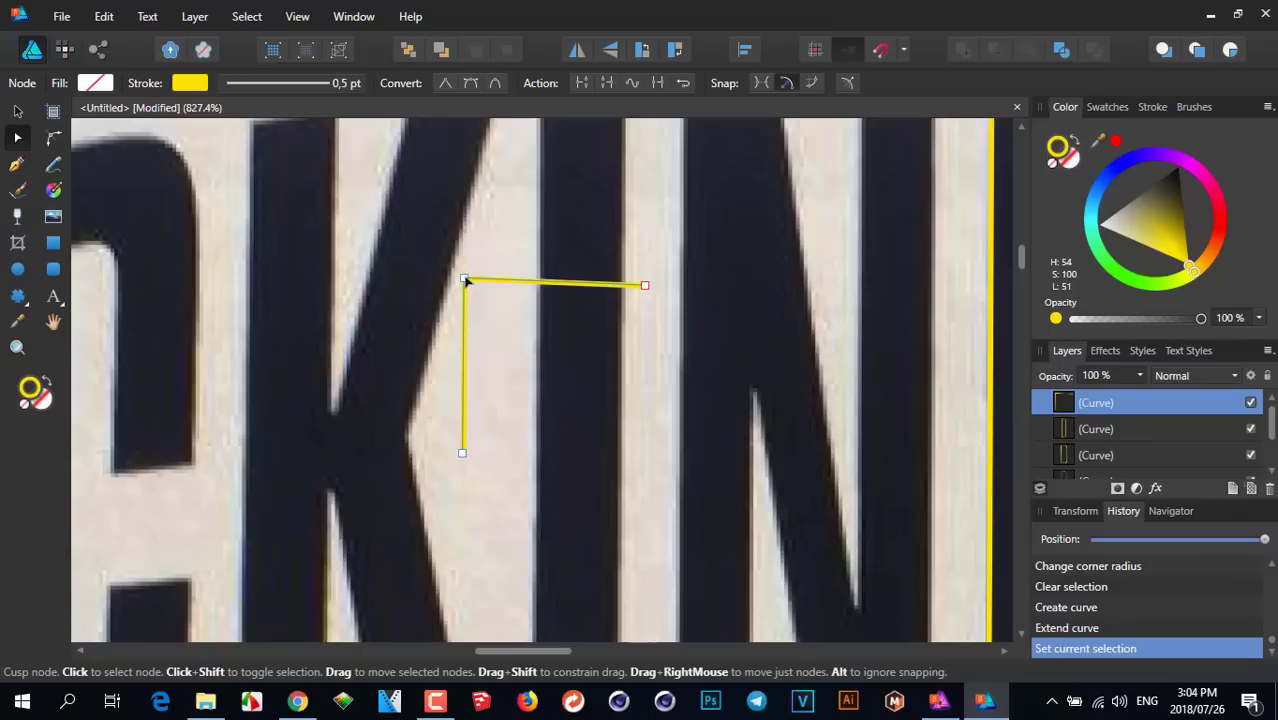
pyautogui.click(464, 279)
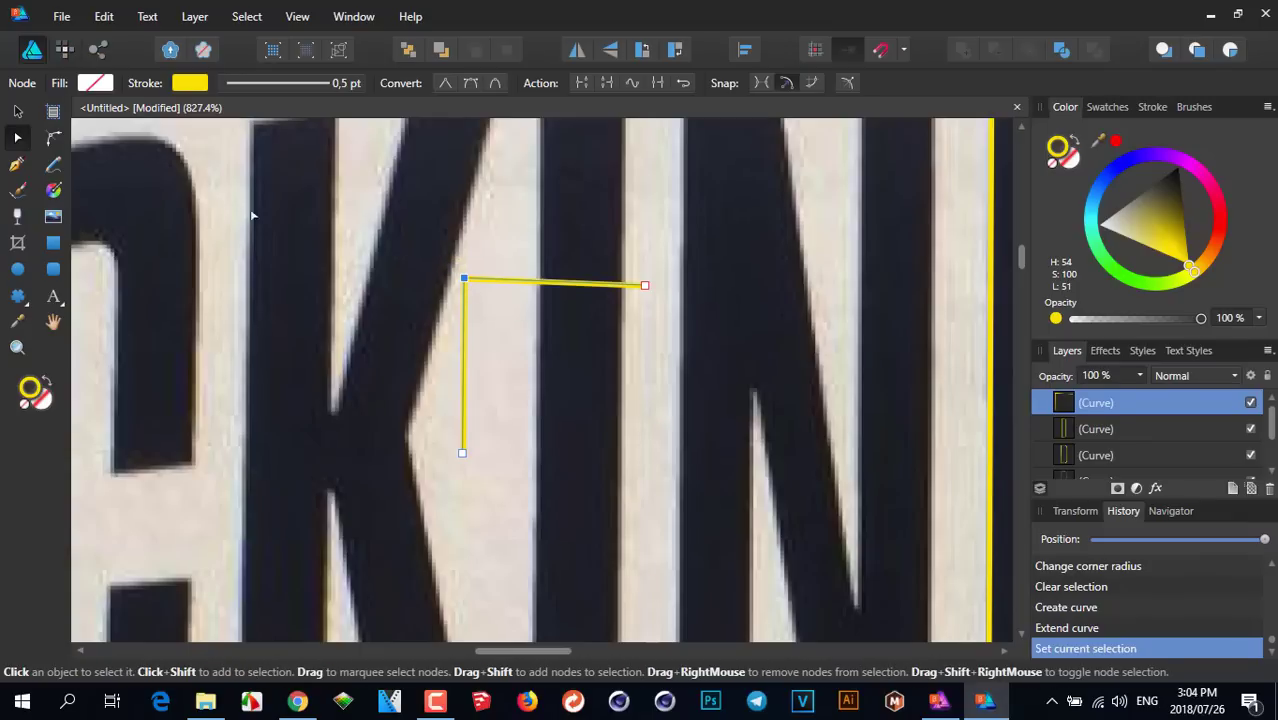
pyautogui.click(56, 139)
pyautogui.moveTo(465, 280); pyautogui.dragTo(430, 230)
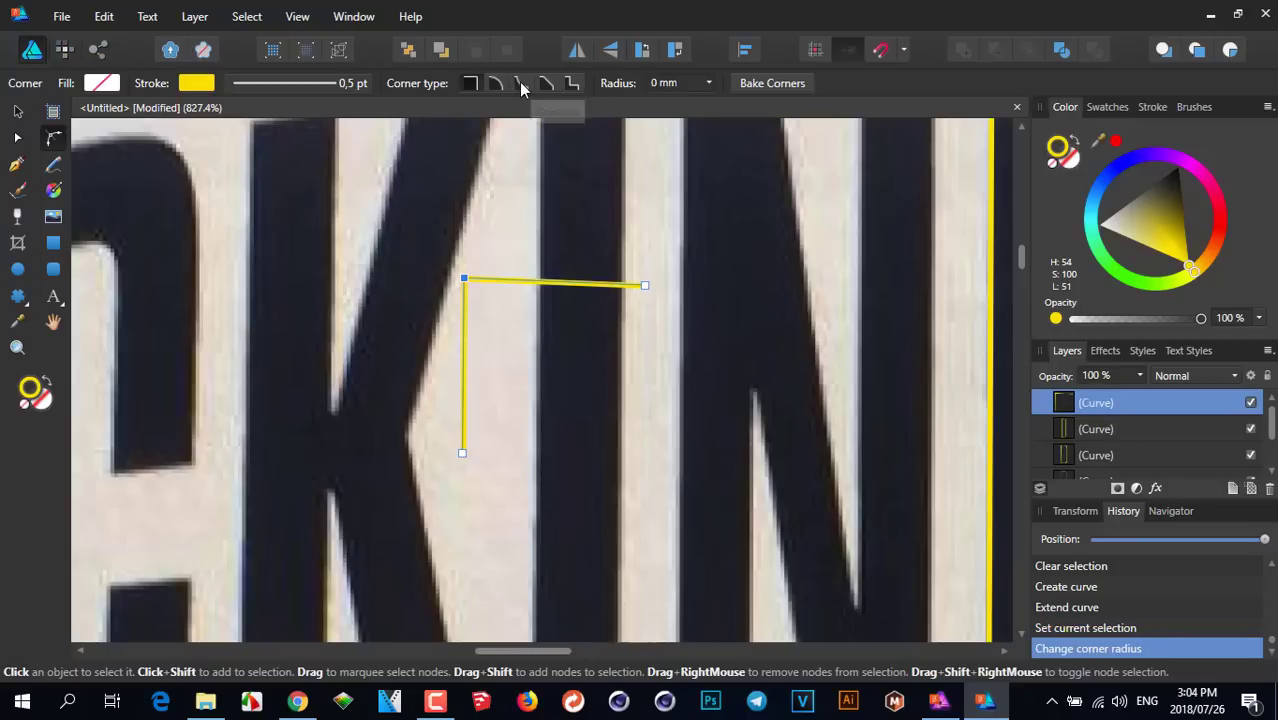
pyautogui.click(520, 83)
pyautogui.moveTo(475, 285); pyautogui.dragTo(522, 345)
pyautogui.click(494, 239)
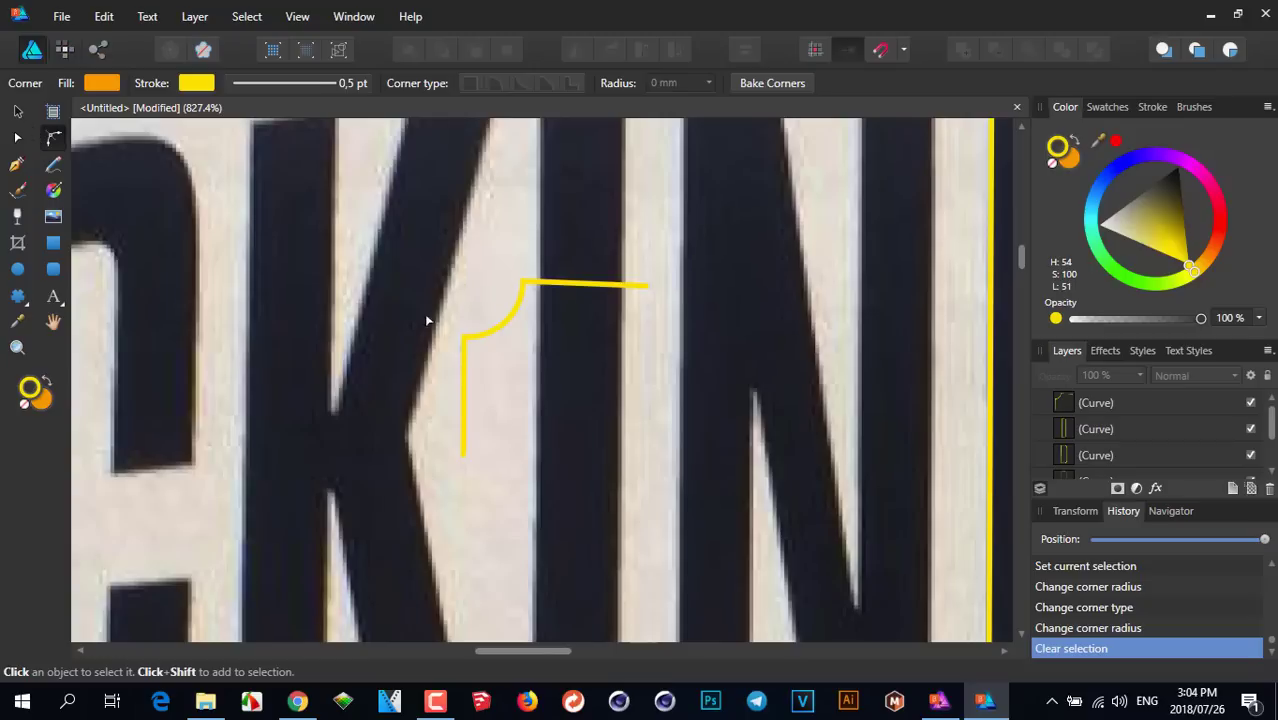
# Reselect the test curve's corner node and change its corner type to a stepped cutout with a 1.8 mm radius
pyautogui.click(506, 328)
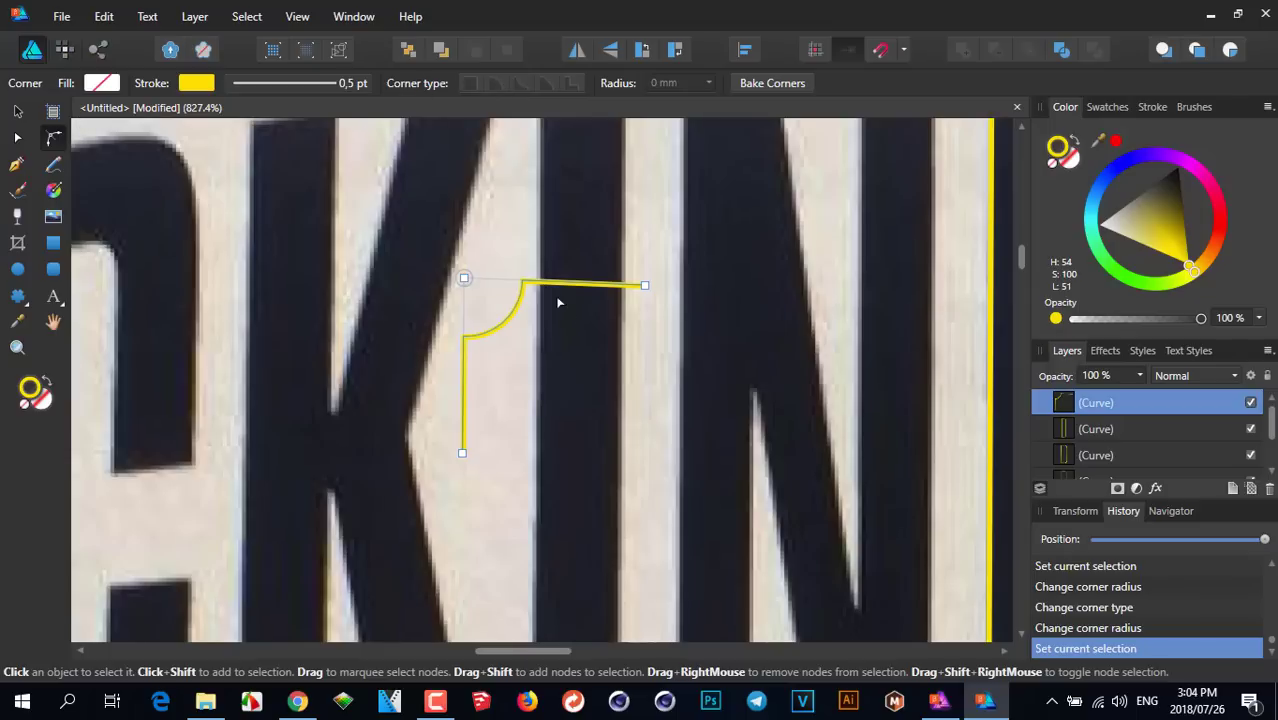
pyautogui.moveTo(421, 241); pyautogui.dragTo(490, 305)
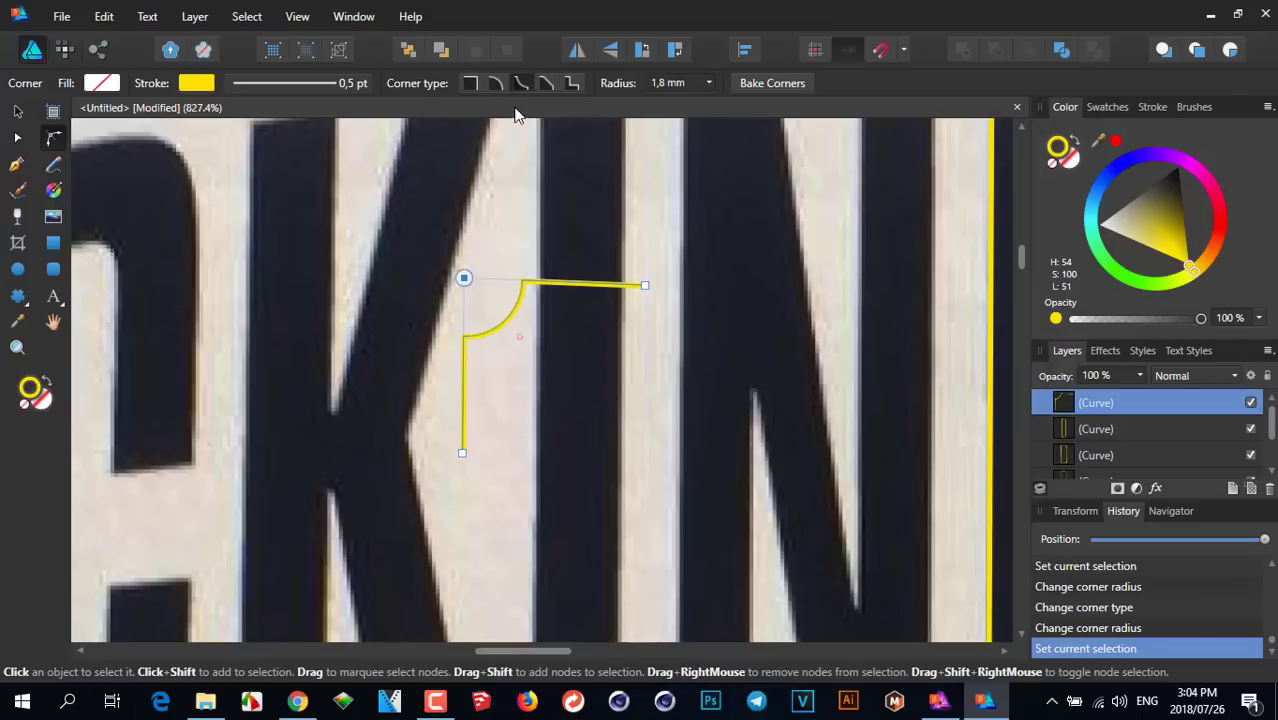
pyautogui.click(572, 83)
pyautogui.moveTo(488, 300); pyautogui.dragTo(516, 340)
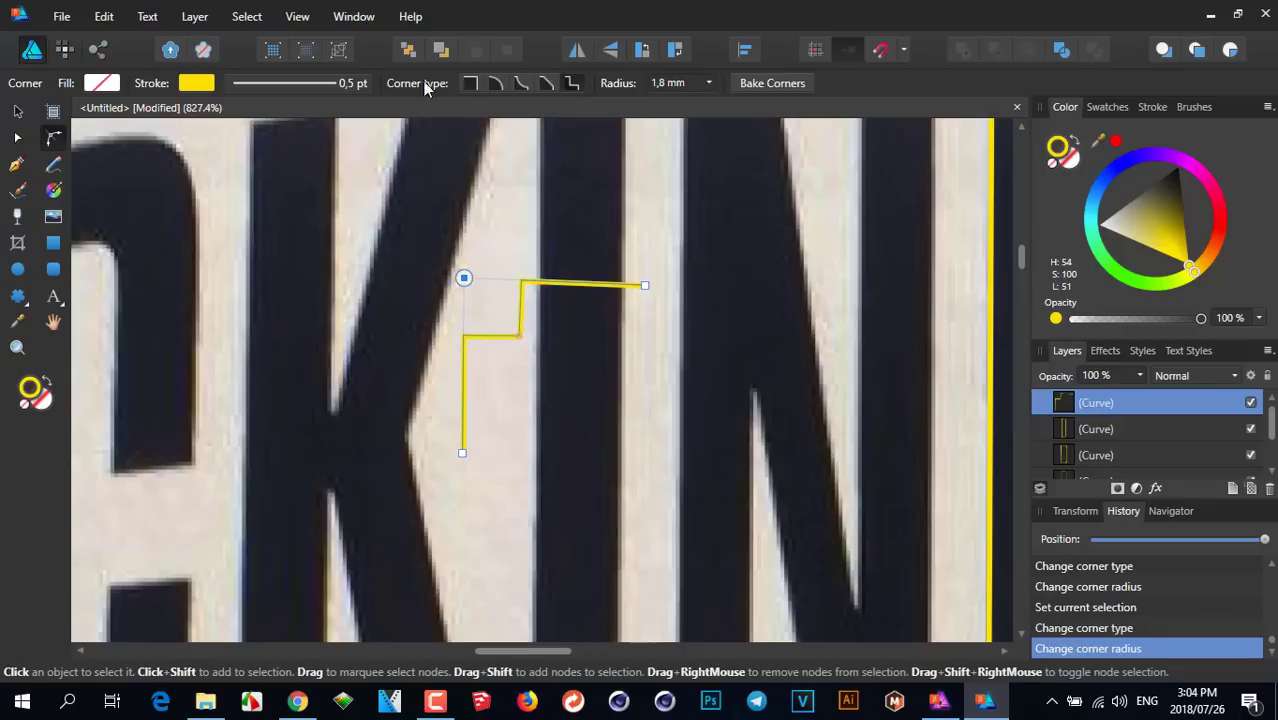
# Delete the test curve over the letter I
pyautogui.click(17, 111)
pyautogui.press('Delete')
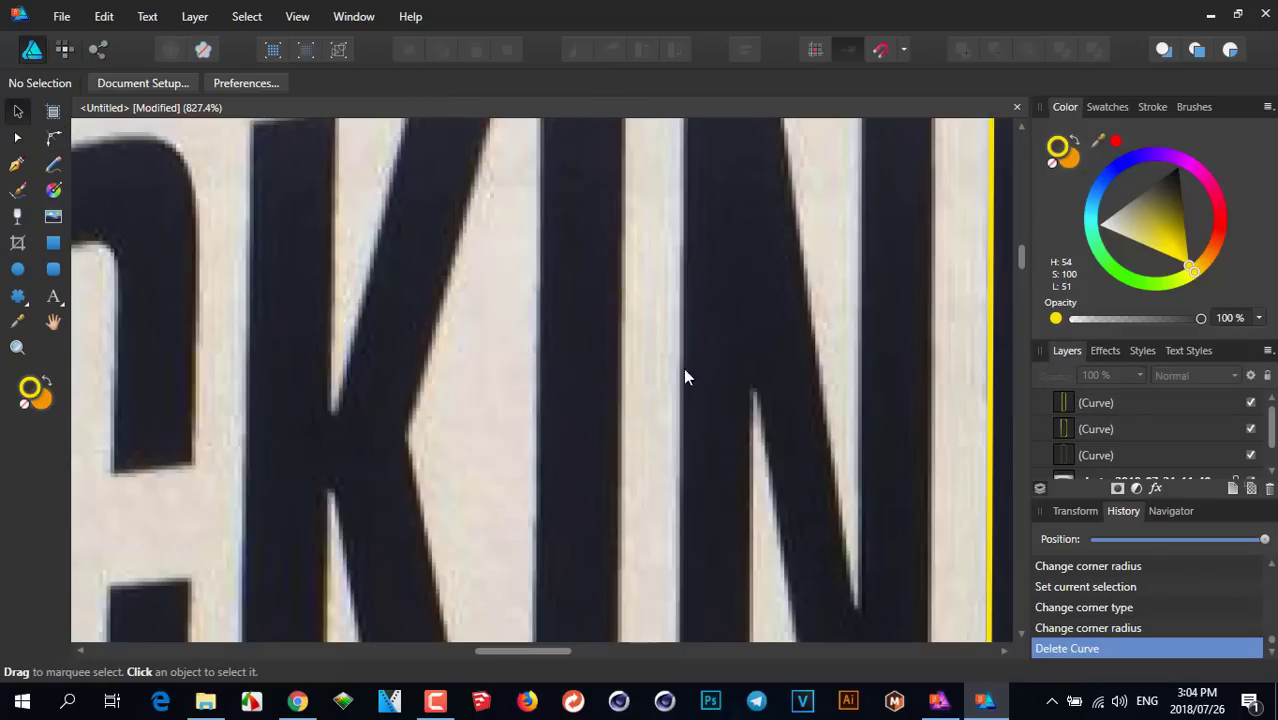
pyautogui.scroll(-5, 685, 372)
pyautogui.moveTo(807, 360); pyautogui.dragTo(474, 303)
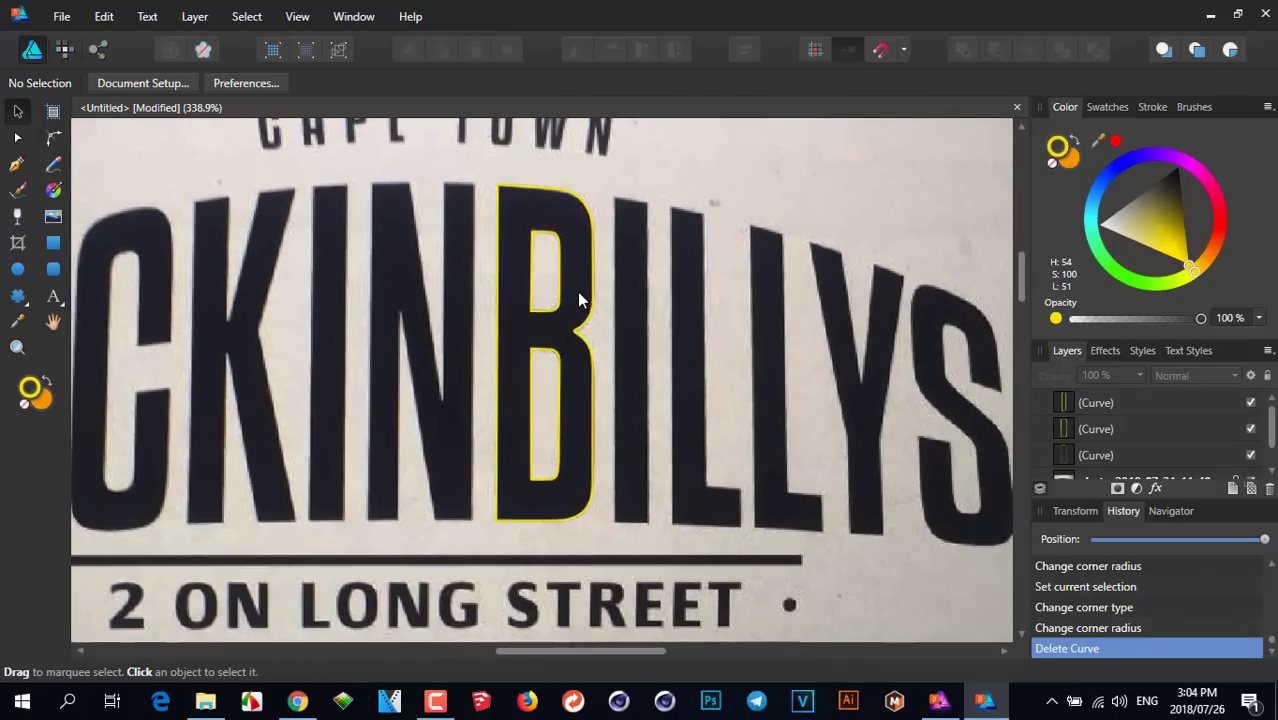
pyautogui.scroll(1, 577, 291)
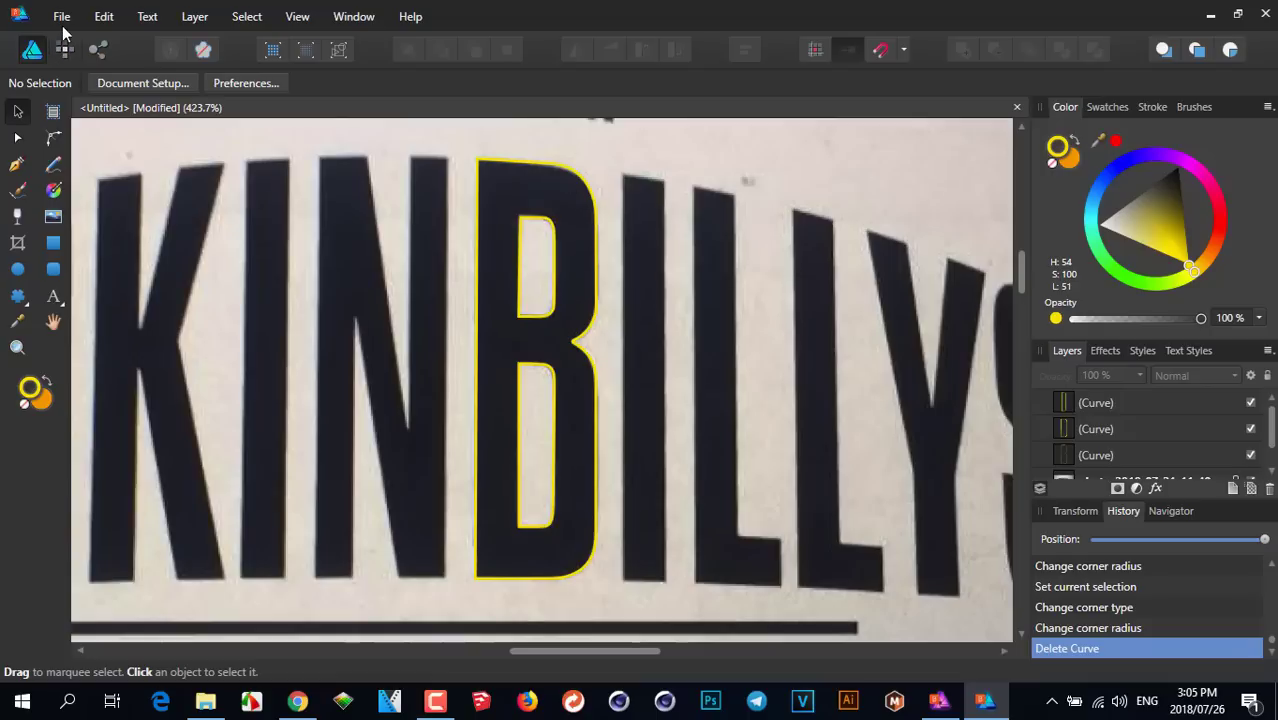
pyautogui.click(581, 184)
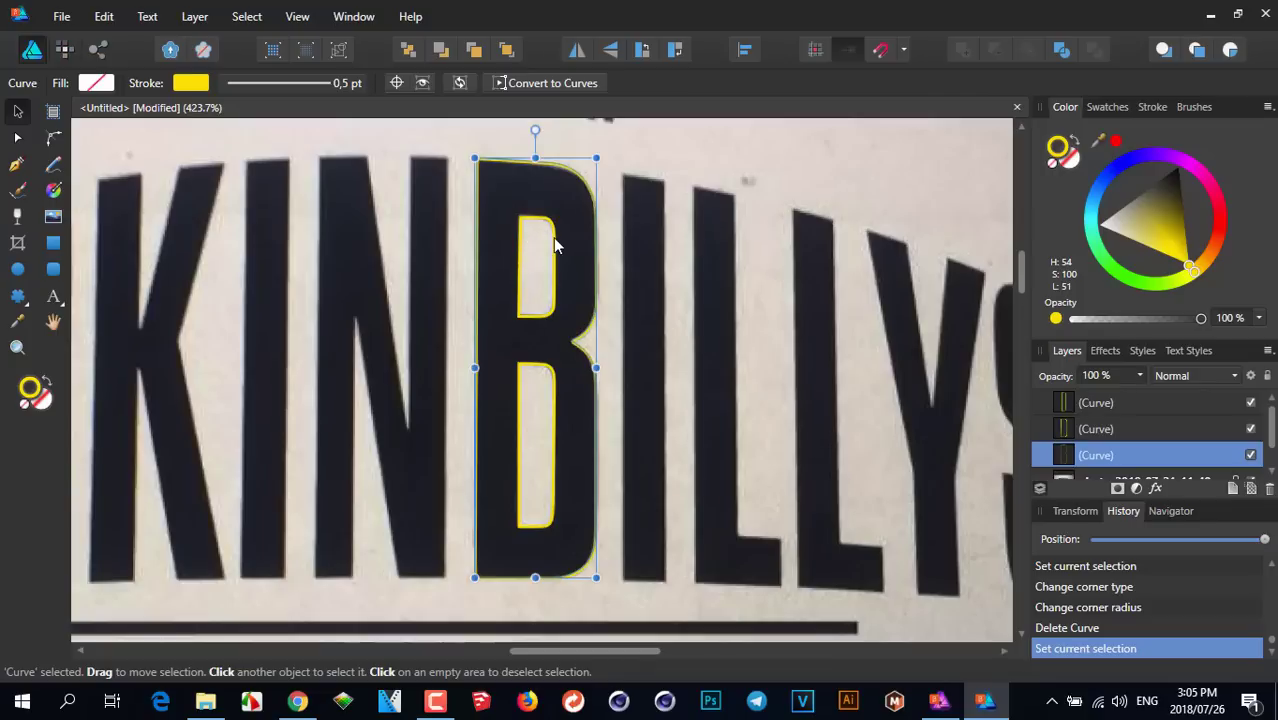
pyautogui.click(1076, 145)
pyautogui.hotkey('ctrl', 'z')
pyautogui.hotkey('ctrl', 'z')
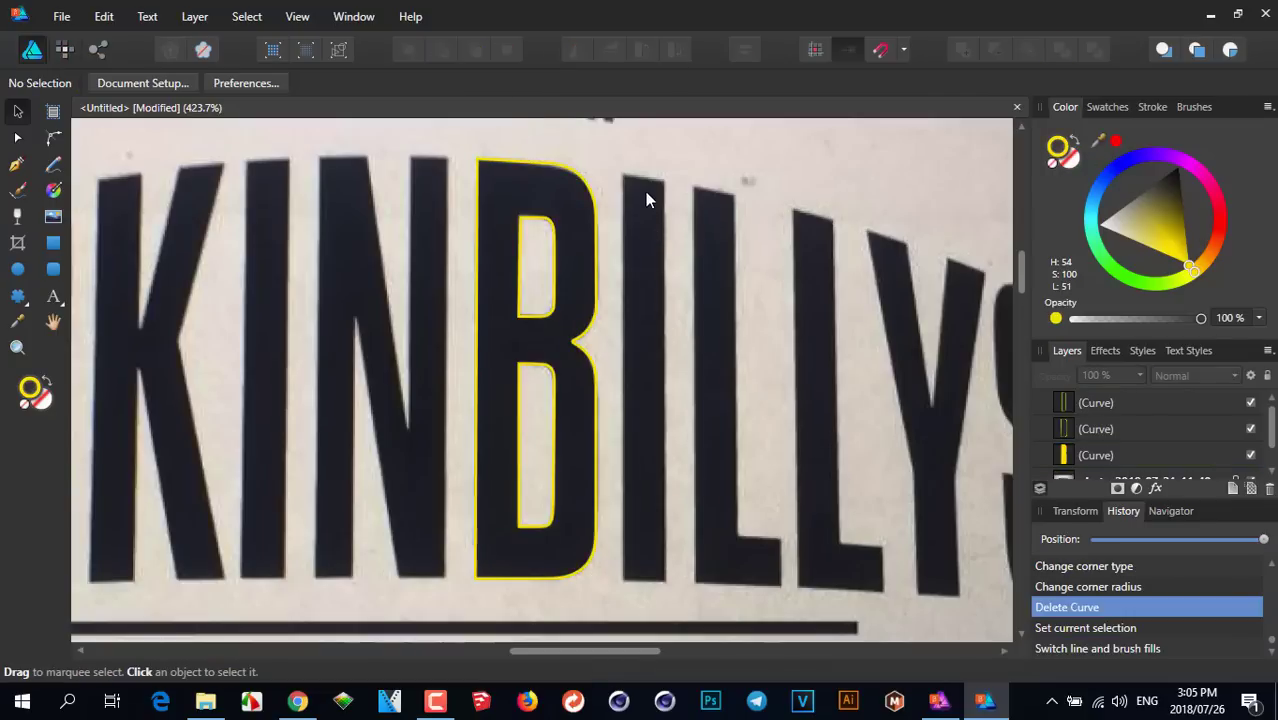
# Swap stroke and fill on the upper and lower inner opening curves to give both a solid yellow fill, and deselect
pyautogui.click(532, 222)
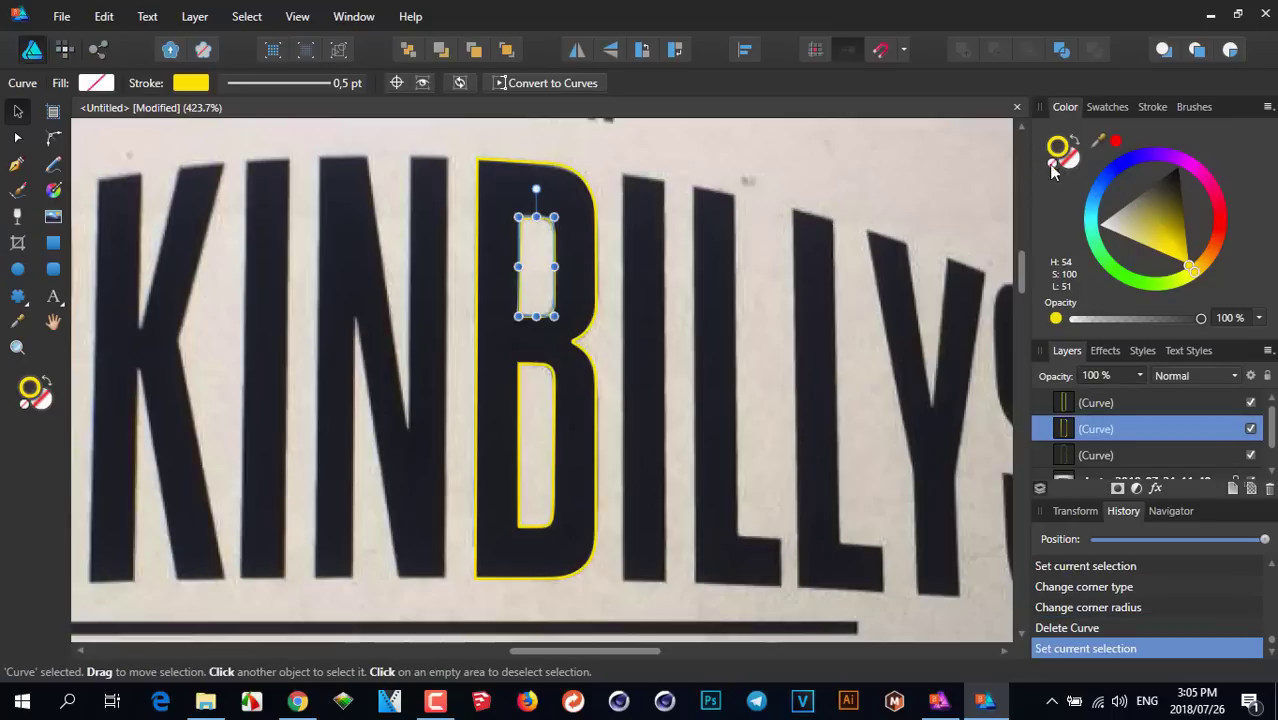
pyautogui.click(1076, 145)
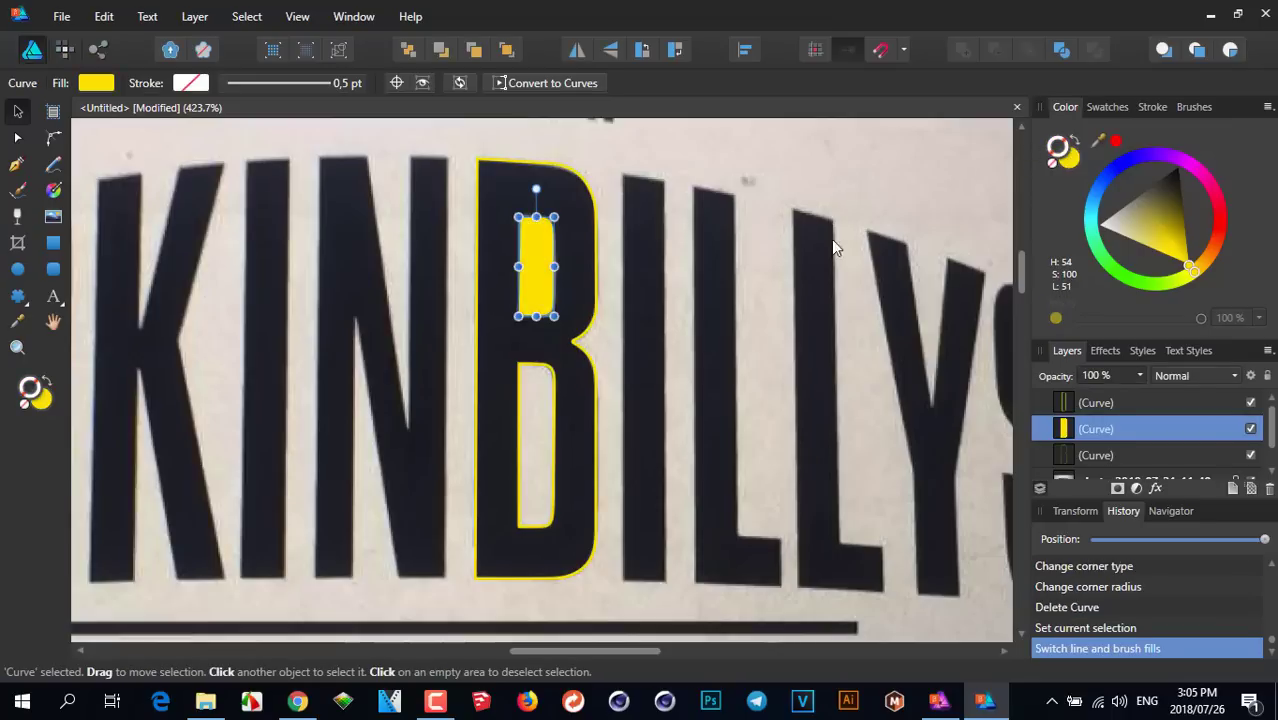
pyautogui.click(592, 366)
pyautogui.click(545, 365)
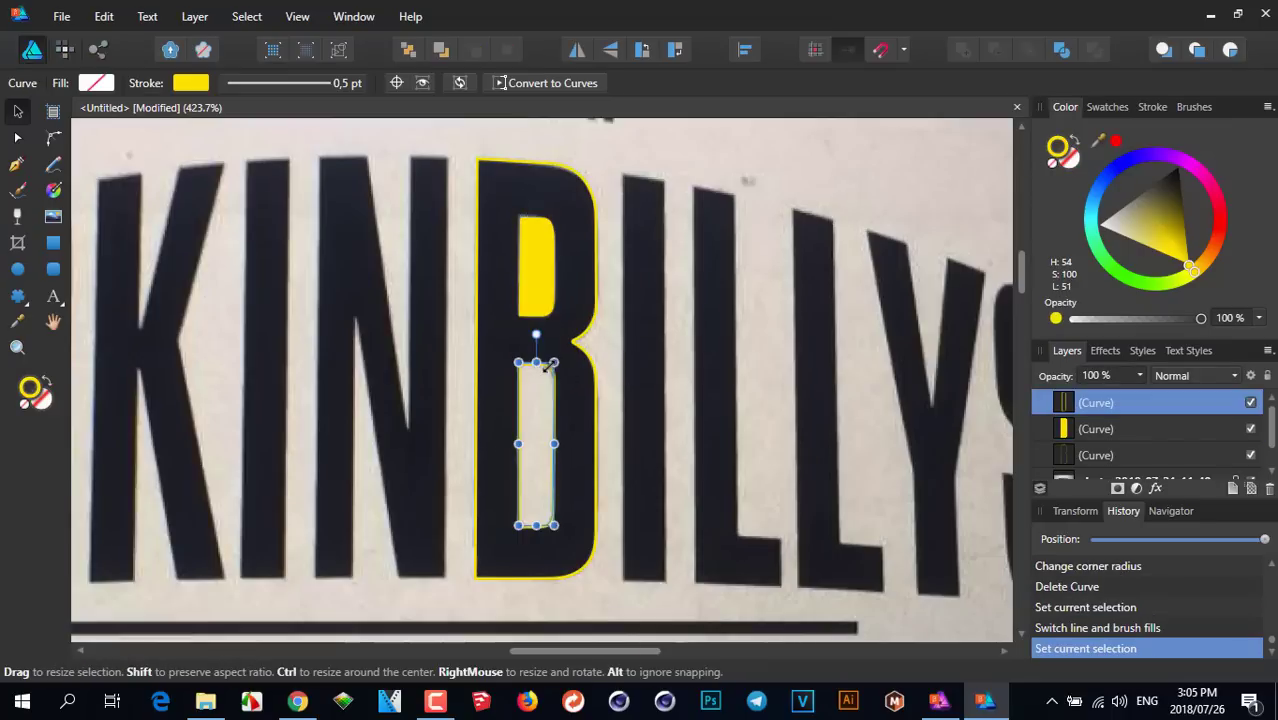
pyautogui.click(1074, 145)
pyautogui.click(770, 160)
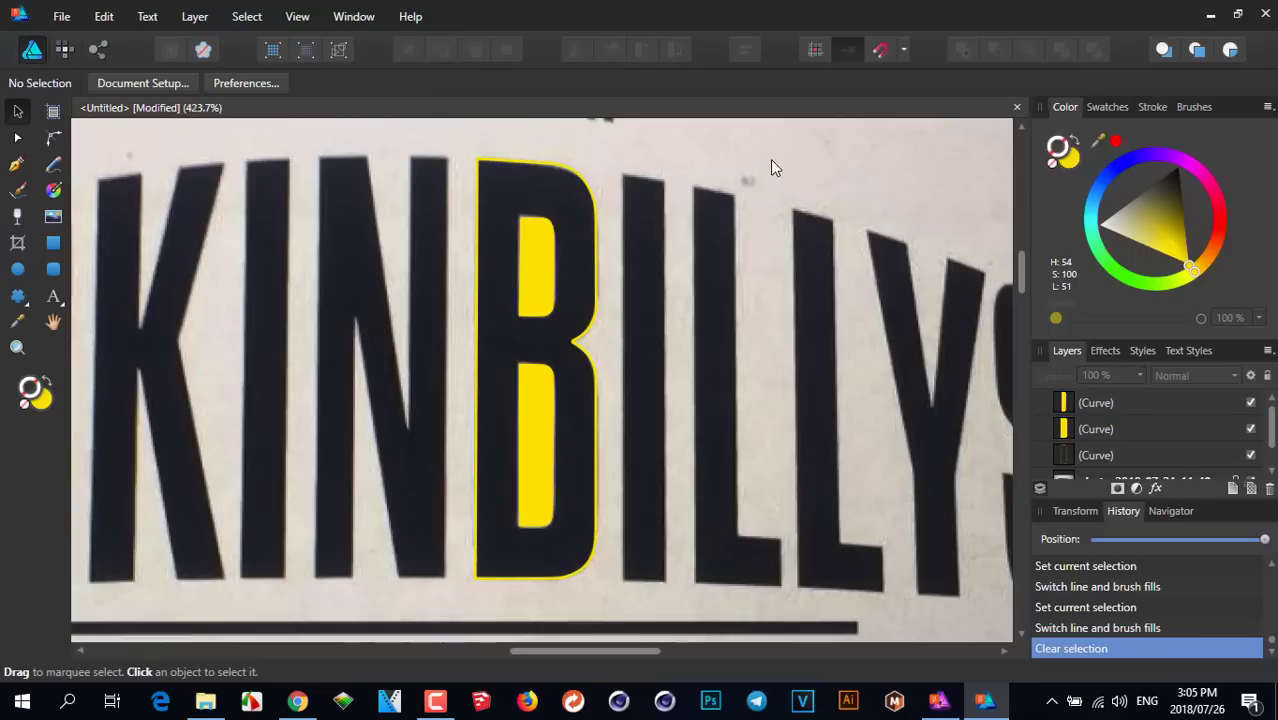
# Give the B's outer outline curve a solid black fill
pyautogui.click(529, 245)
pyautogui.click(529, 411)
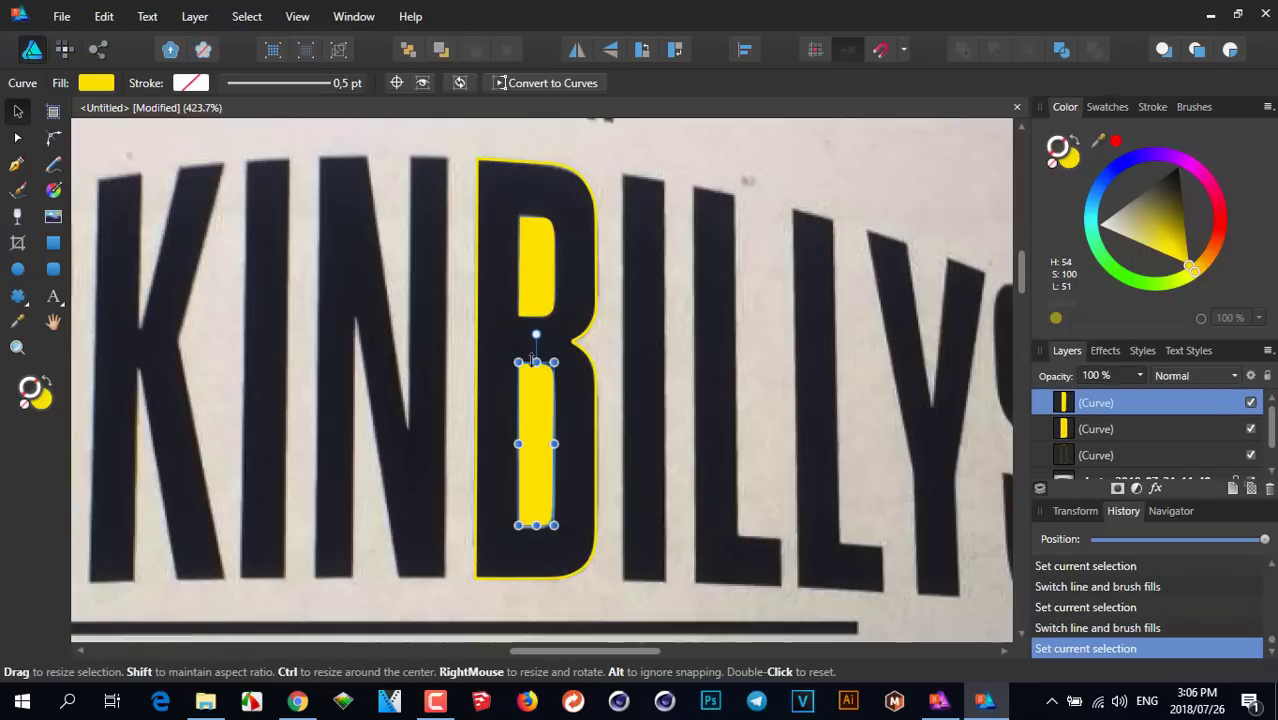
pyautogui.click(593, 204)
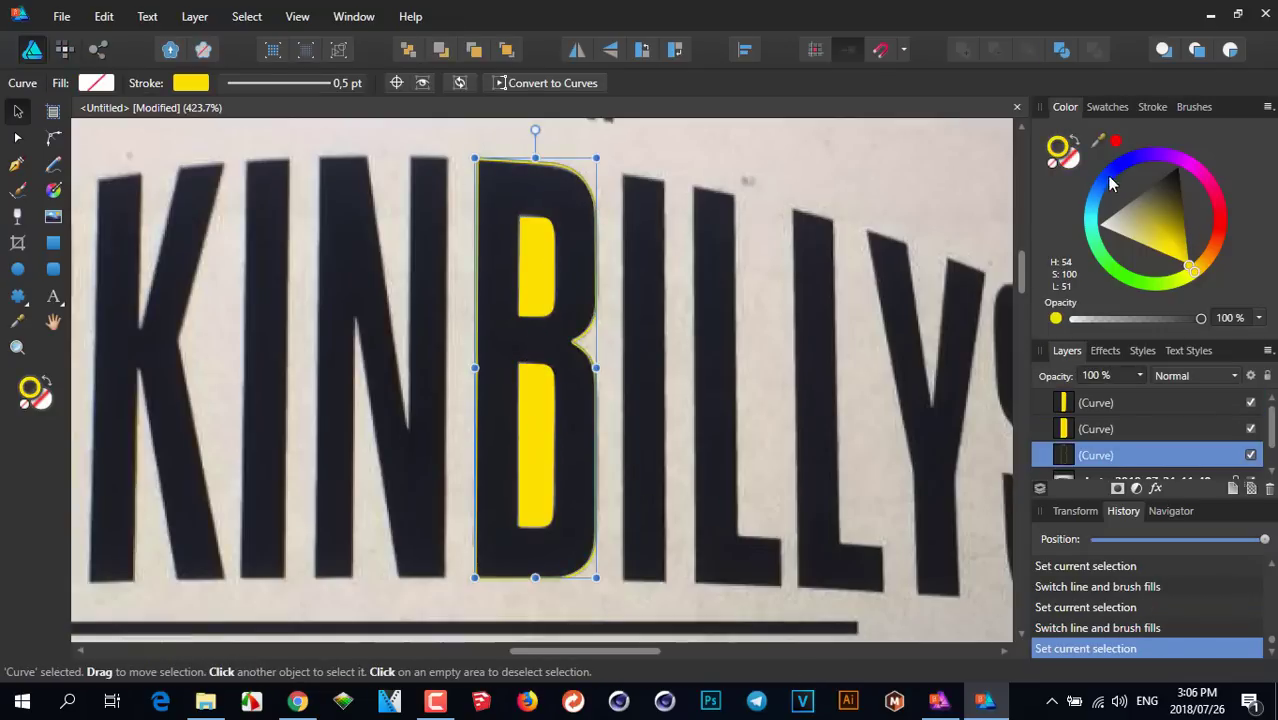
pyautogui.click(1068, 158)
pyautogui.moveTo(1155, 210); pyautogui.dragTo(1178, 165)
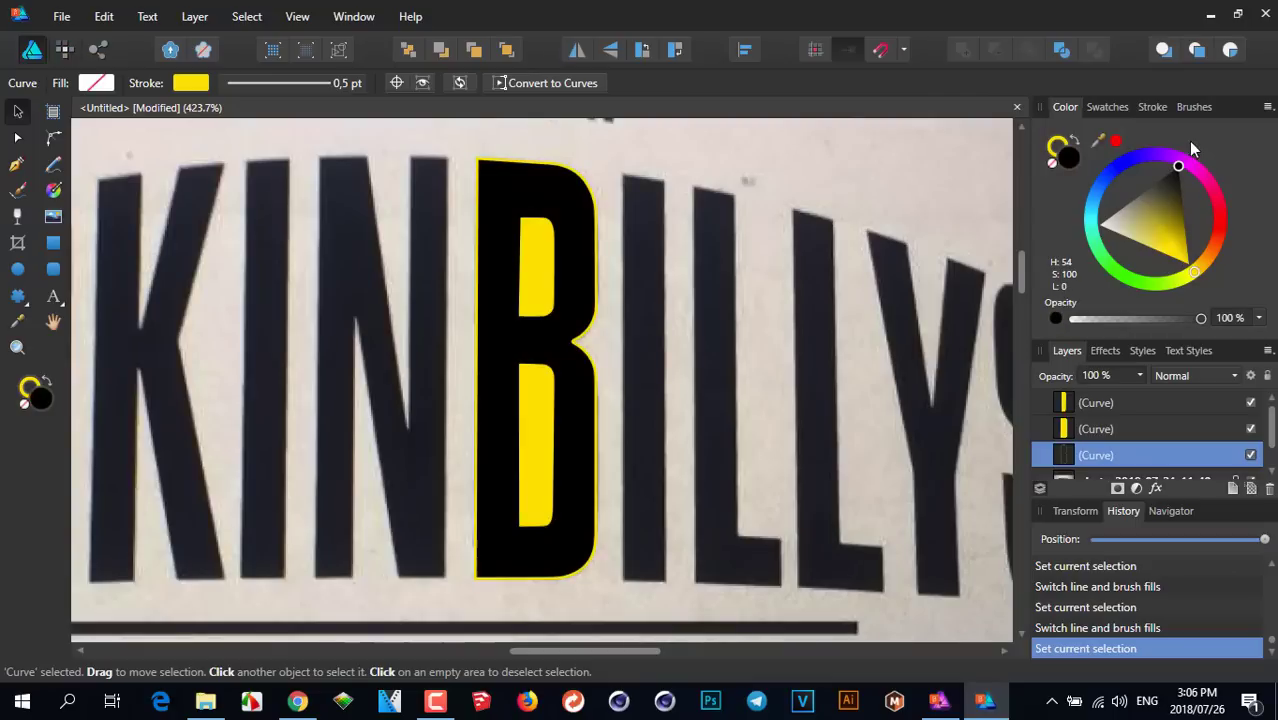
# Try moving both yellow inner openings together over the letter I, and undo the move
pyautogui.click(542, 270)
pyautogui.keyDown('shift'); pyautogui.click(533, 420); pyautogui.keyUp('shift')
pyautogui.moveTo(533, 420); pyautogui.dragTo(659, 382)
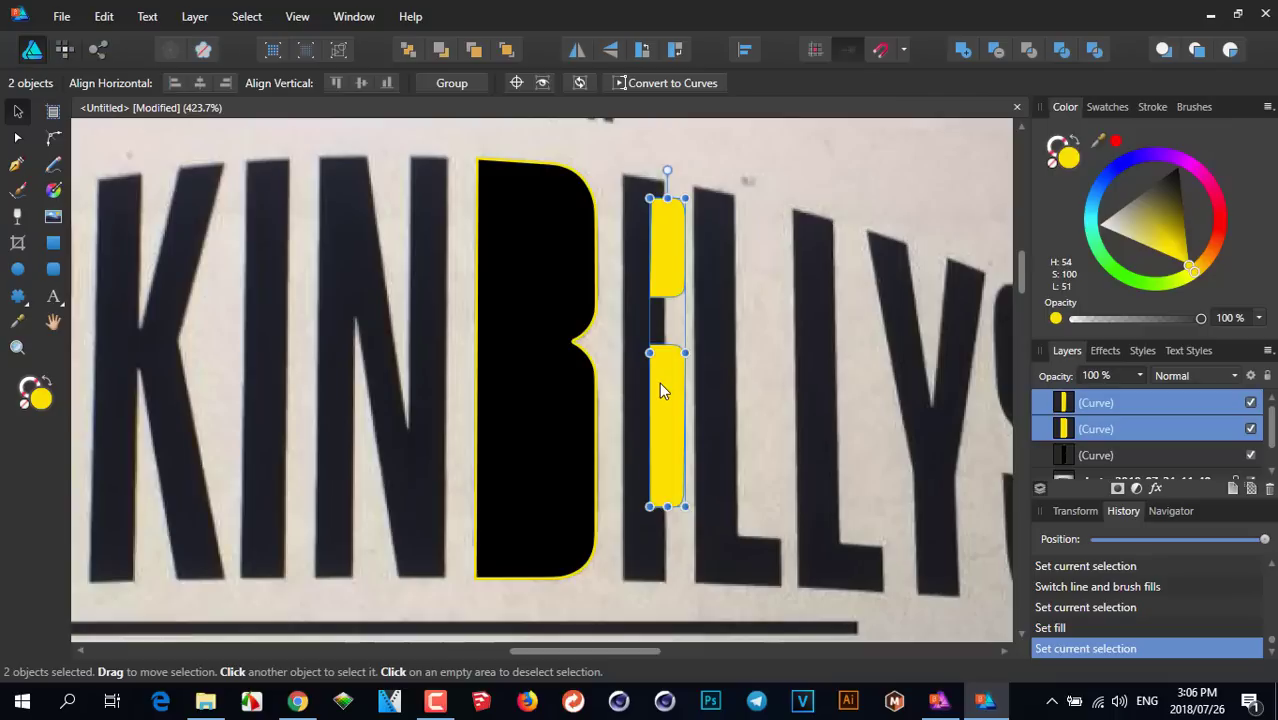
pyautogui.hotkey('ctrl', 'z')
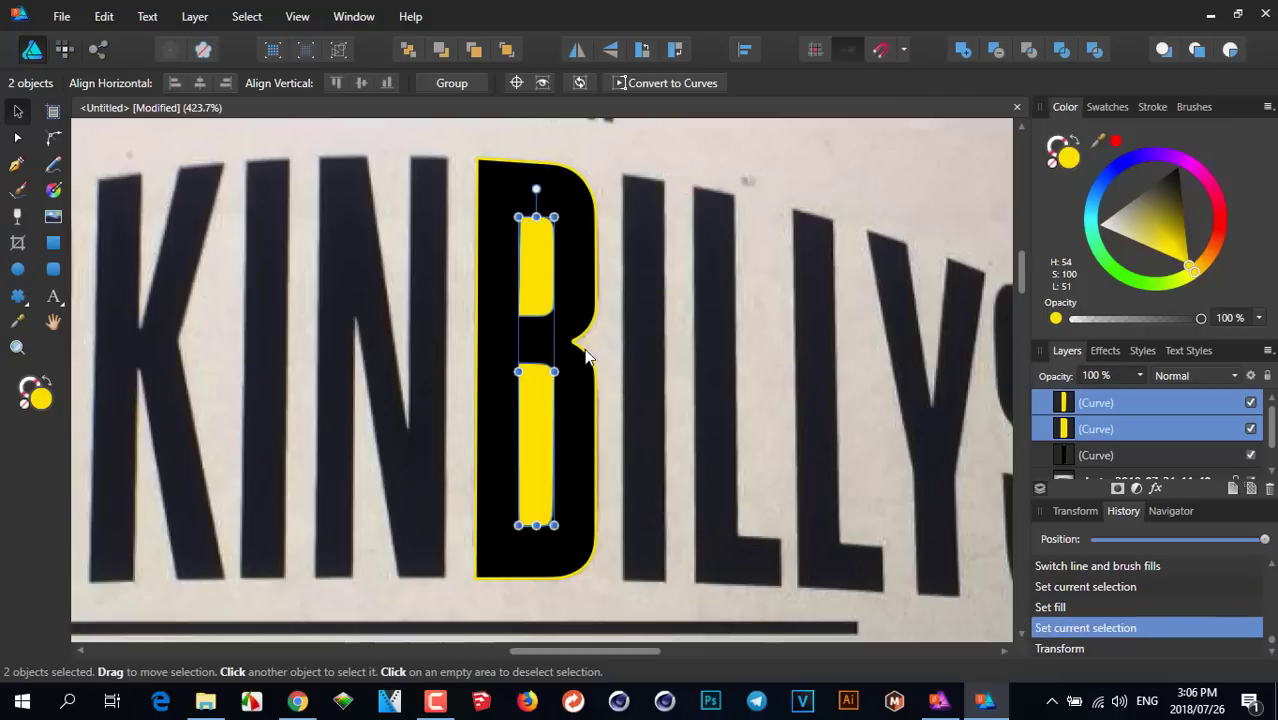
# Select both yellow inner openings together with the black B outline and subtract the openings from it
pyautogui.click(532, 252)
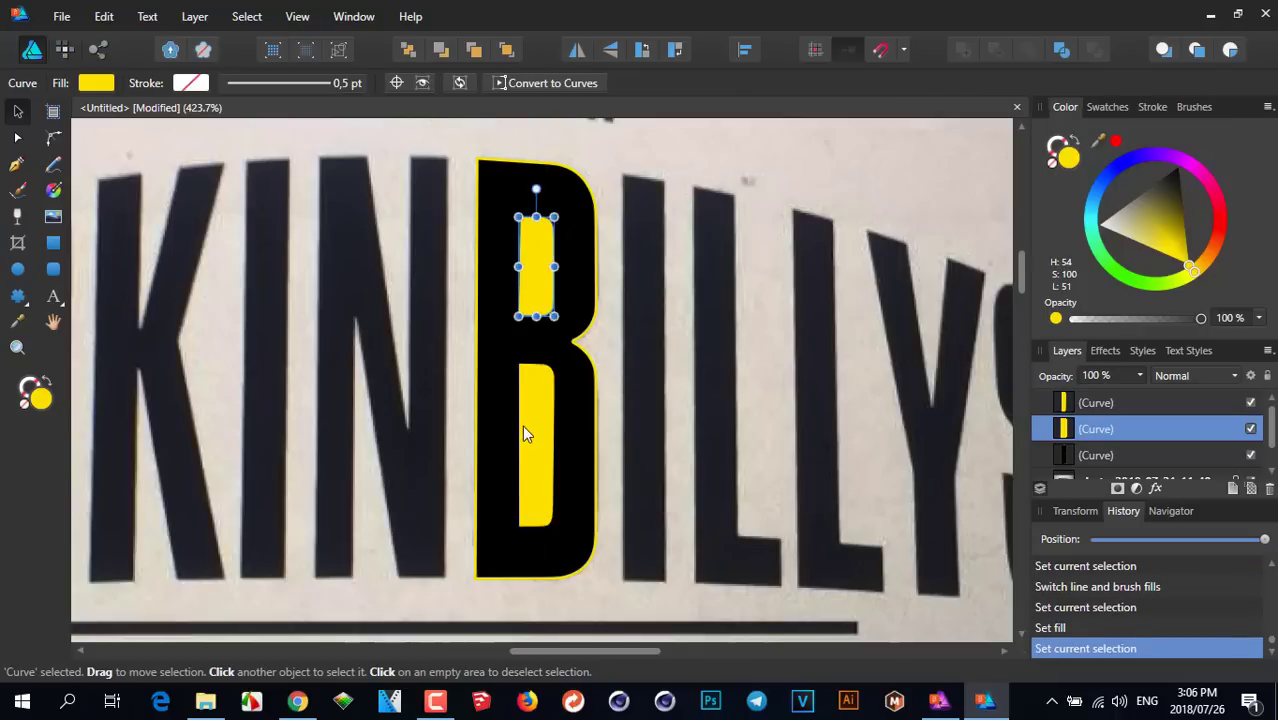
pyautogui.click(523, 425)
pyautogui.click(579, 214)
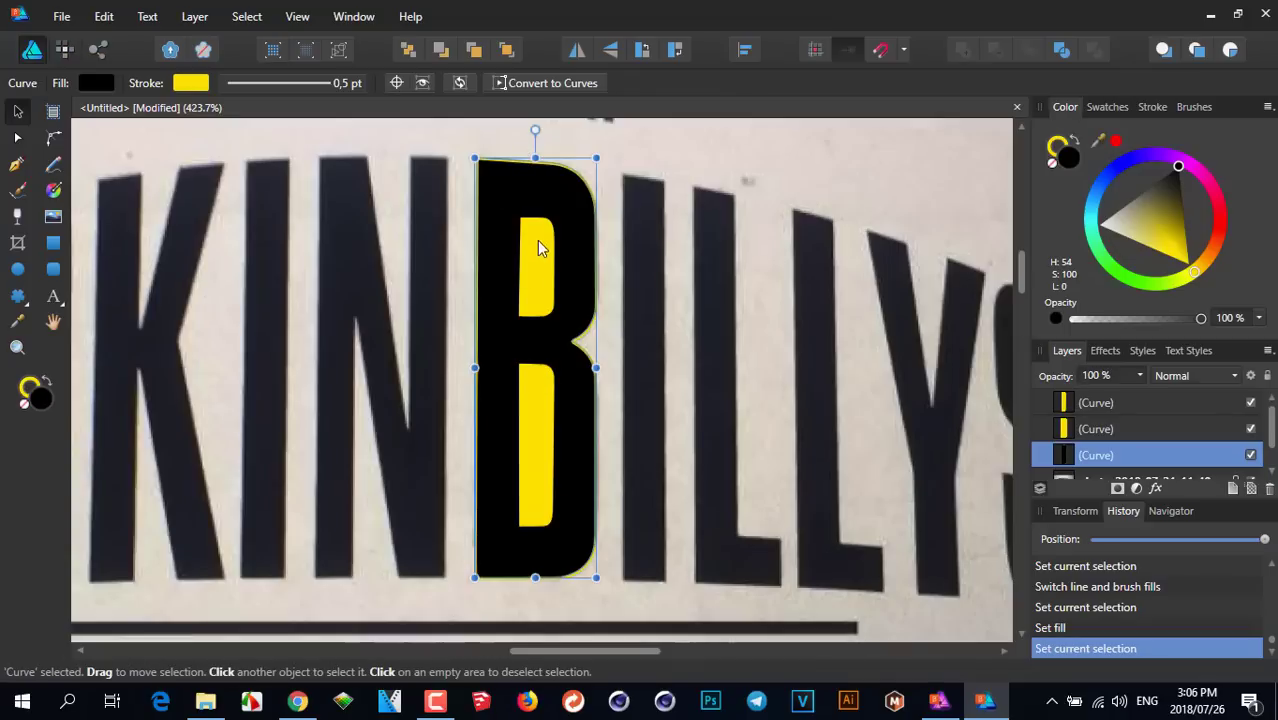
pyautogui.click(540, 240)
pyautogui.click(531, 395)
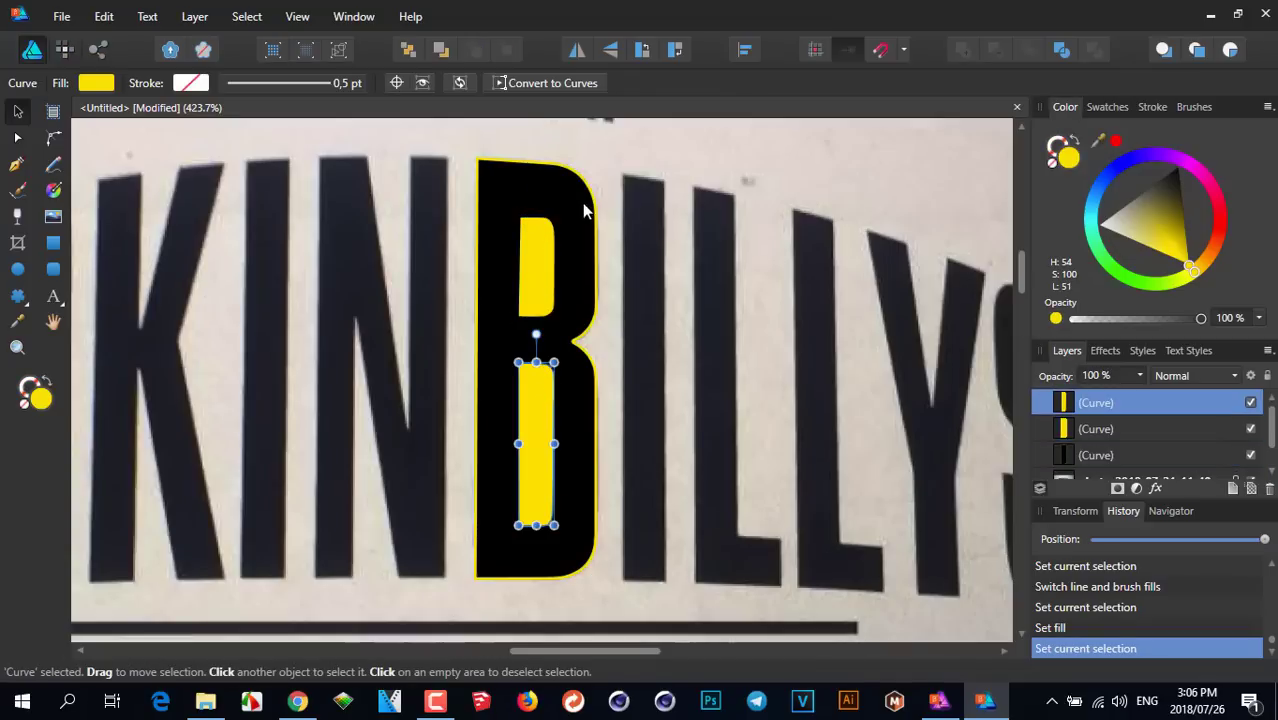
pyautogui.keyDown('shift'); pyautogui.click(538, 263); pyautogui.keyUp('shift')
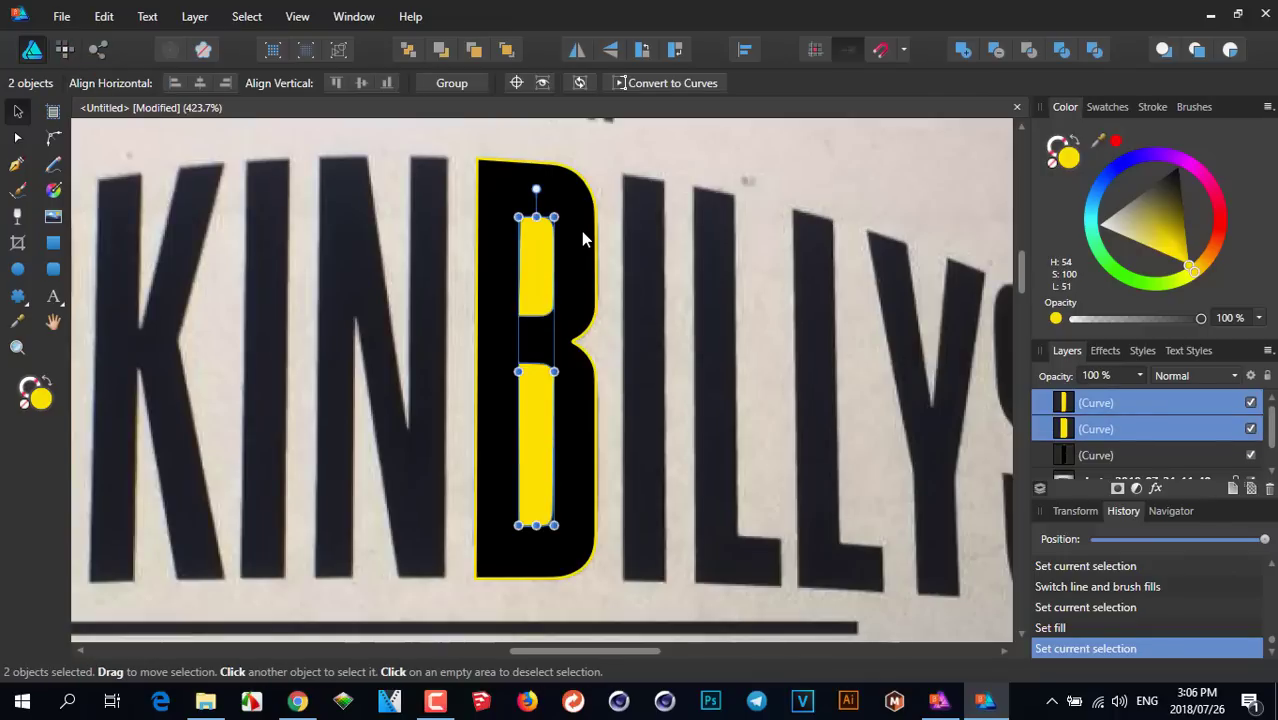
pyautogui.keyDown('shift'); pyautogui.click(583, 237); pyautogui.keyUp('shift')
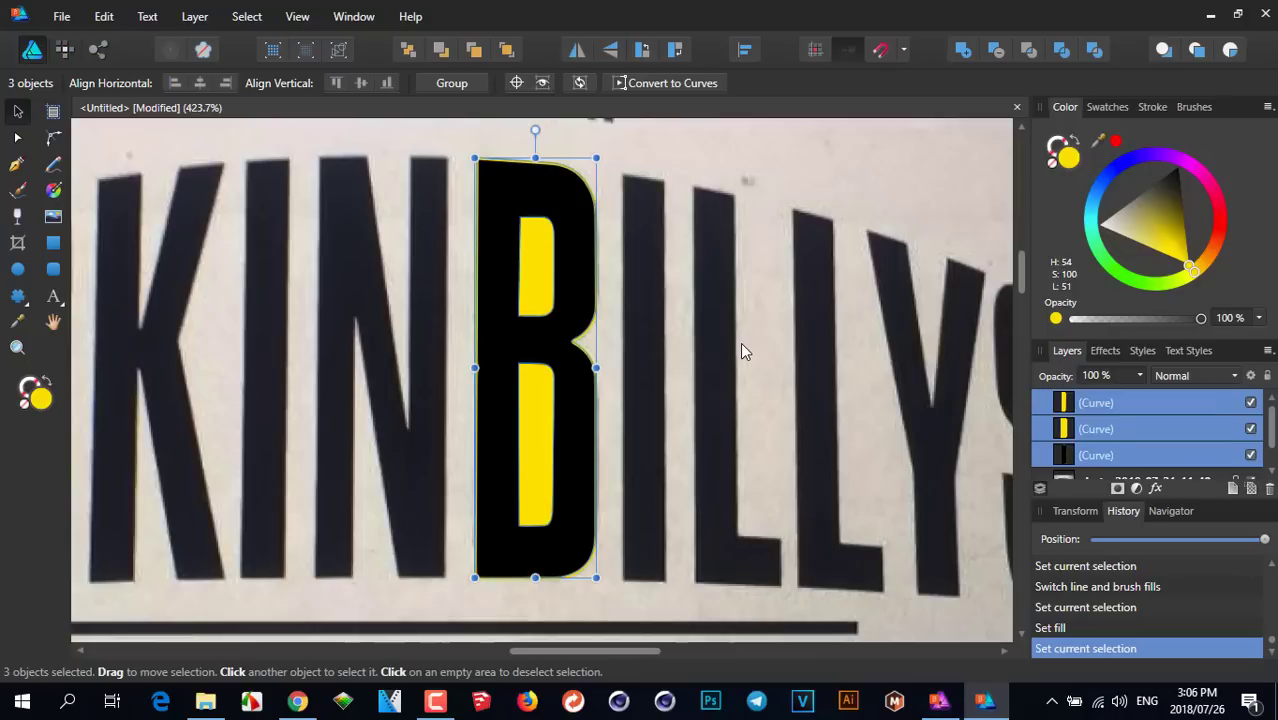
pyautogui.click(534, 262)
pyautogui.click(544, 424)
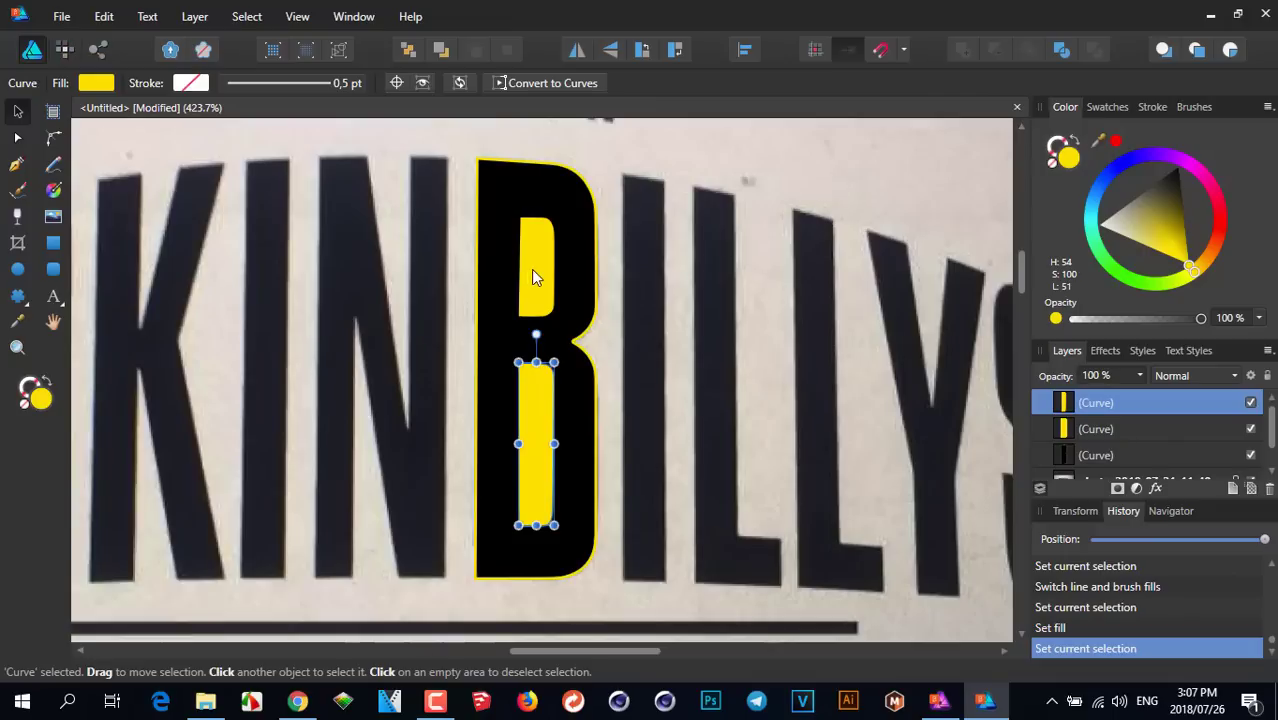
pyautogui.keyDown('shift'); pyautogui.click(531, 269); pyautogui.keyUp('shift')
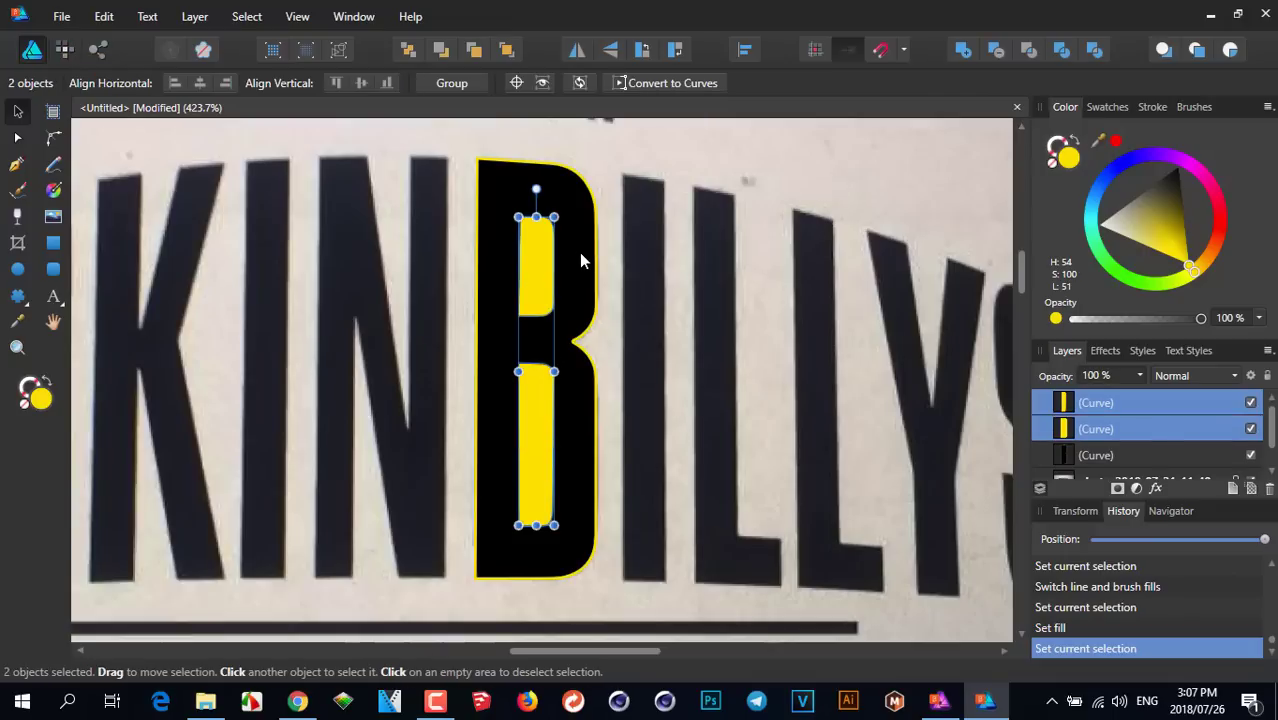
pyautogui.keyDown('shift'); pyautogui.click(582, 248); pyautogui.keyUp('shift')
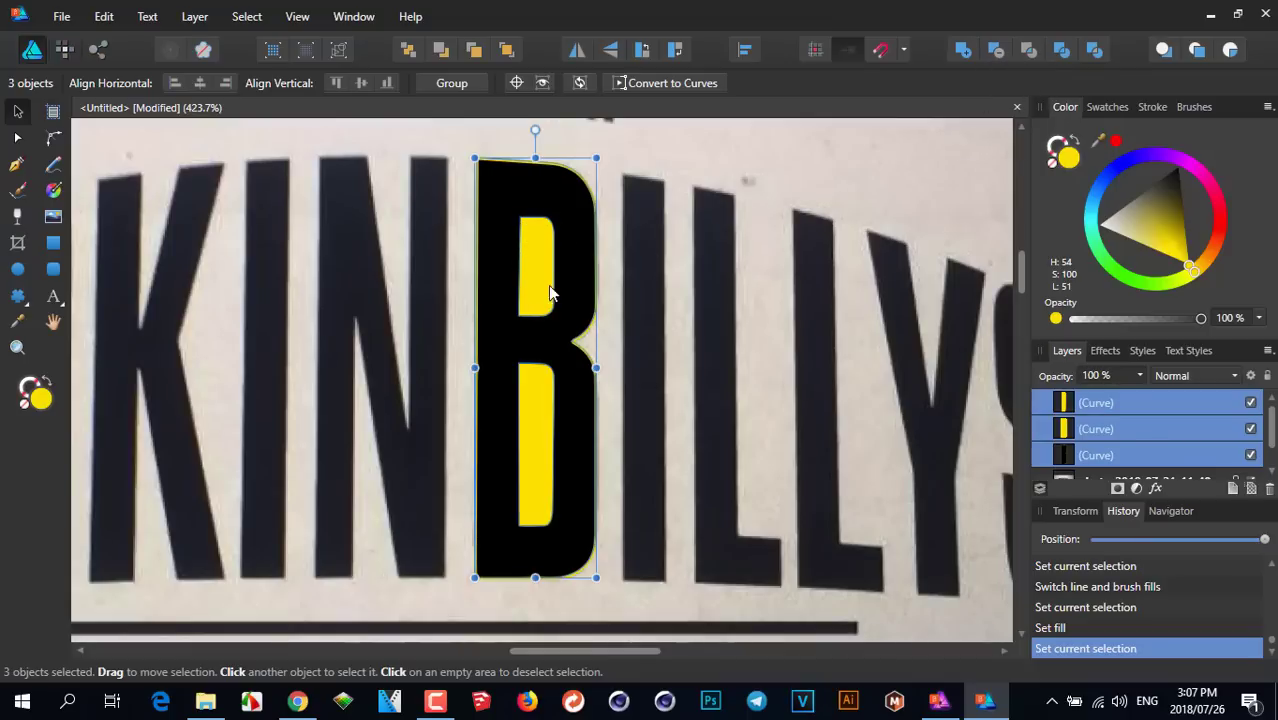
pyautogui.click(996, 51)
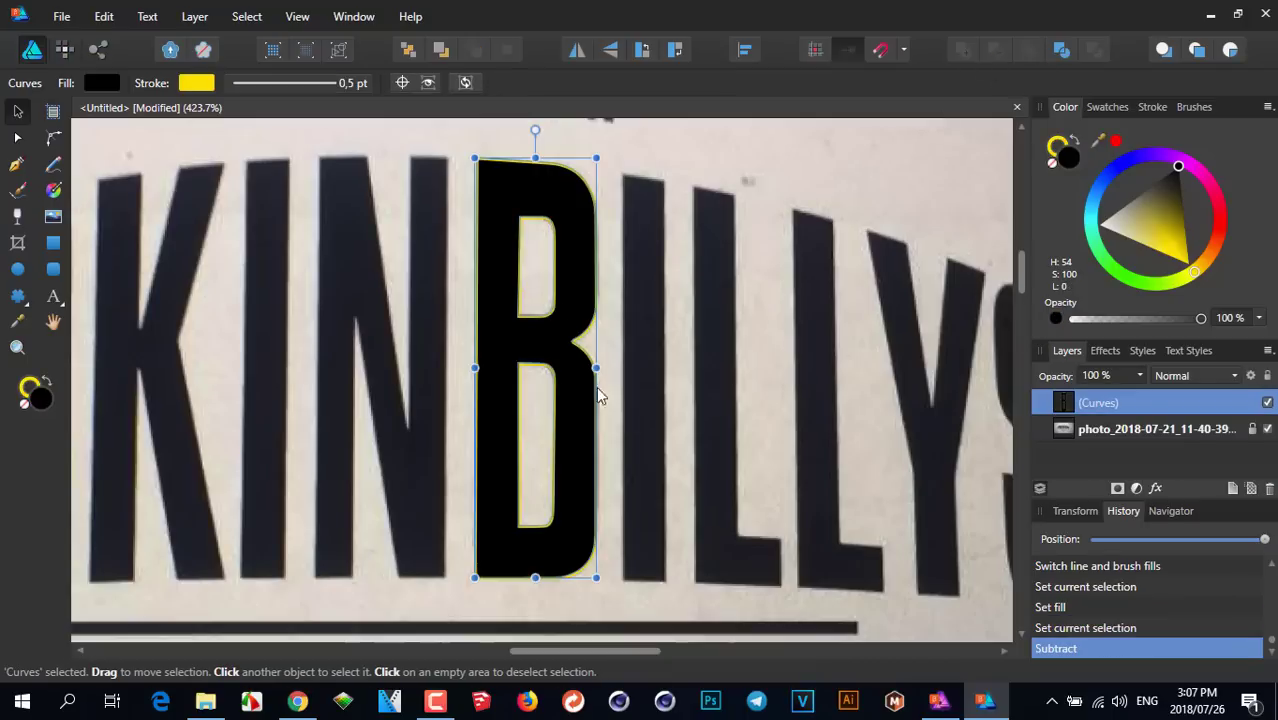
# Try moving the cut-out B over the neighbouring letters, and undo both the move and the subtraction
pyautogui.moveTo(566, 241); pyautogui.dragTo(740, 257)
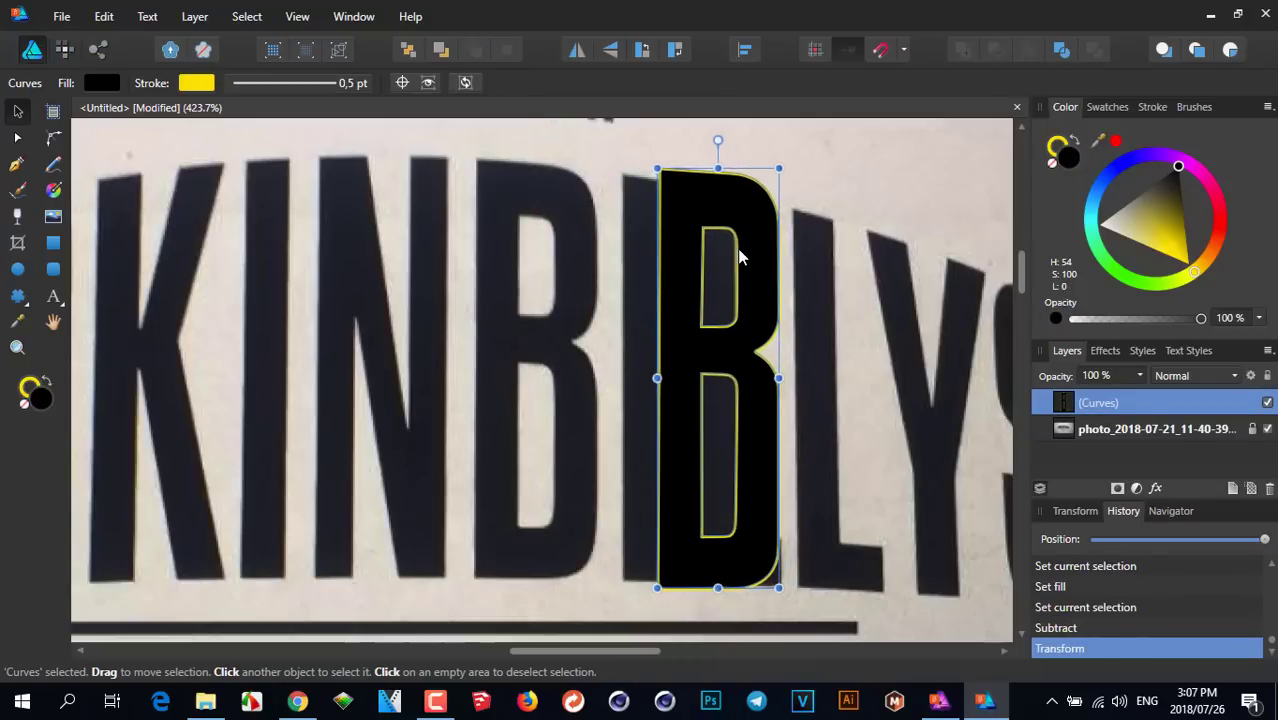
pyautogui.hotkey('ctrl', 'z')
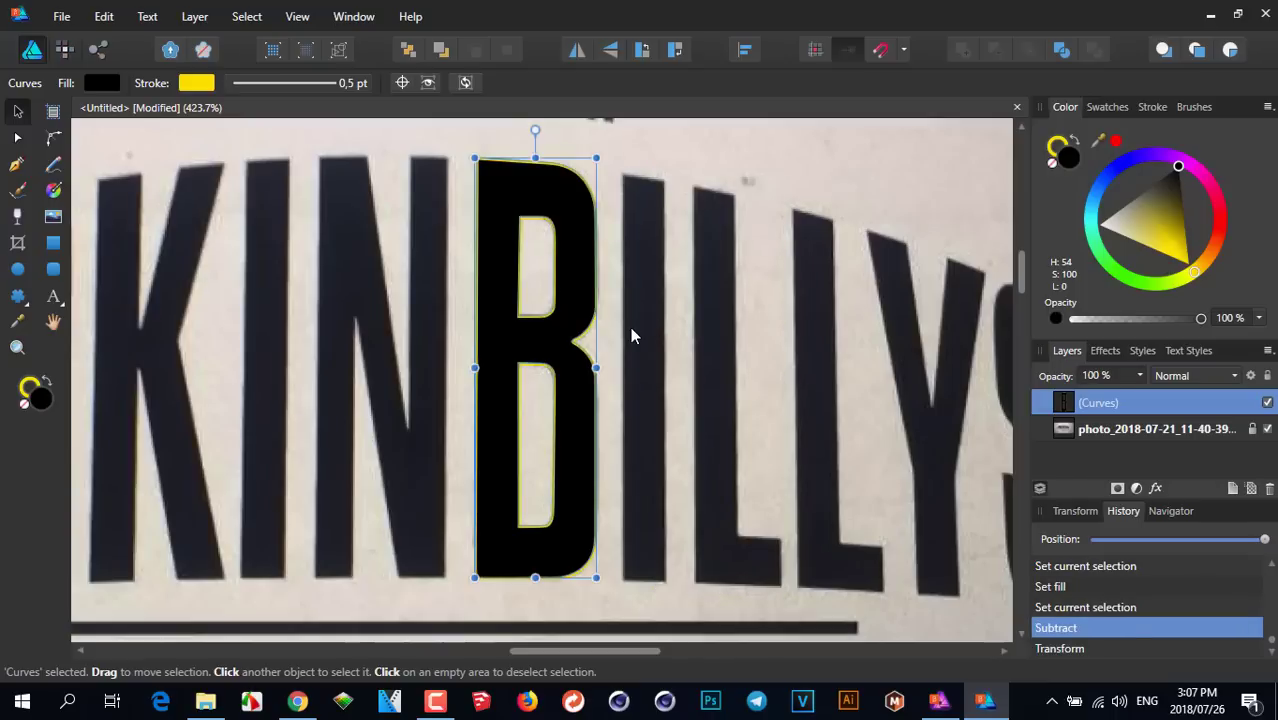
pyautogui.hotkey('ctrl', 'z')
# Swap stroke and fill on both inner openings to give them a yellow outline without fill, and deselect
pyautogui.click(534, 274)
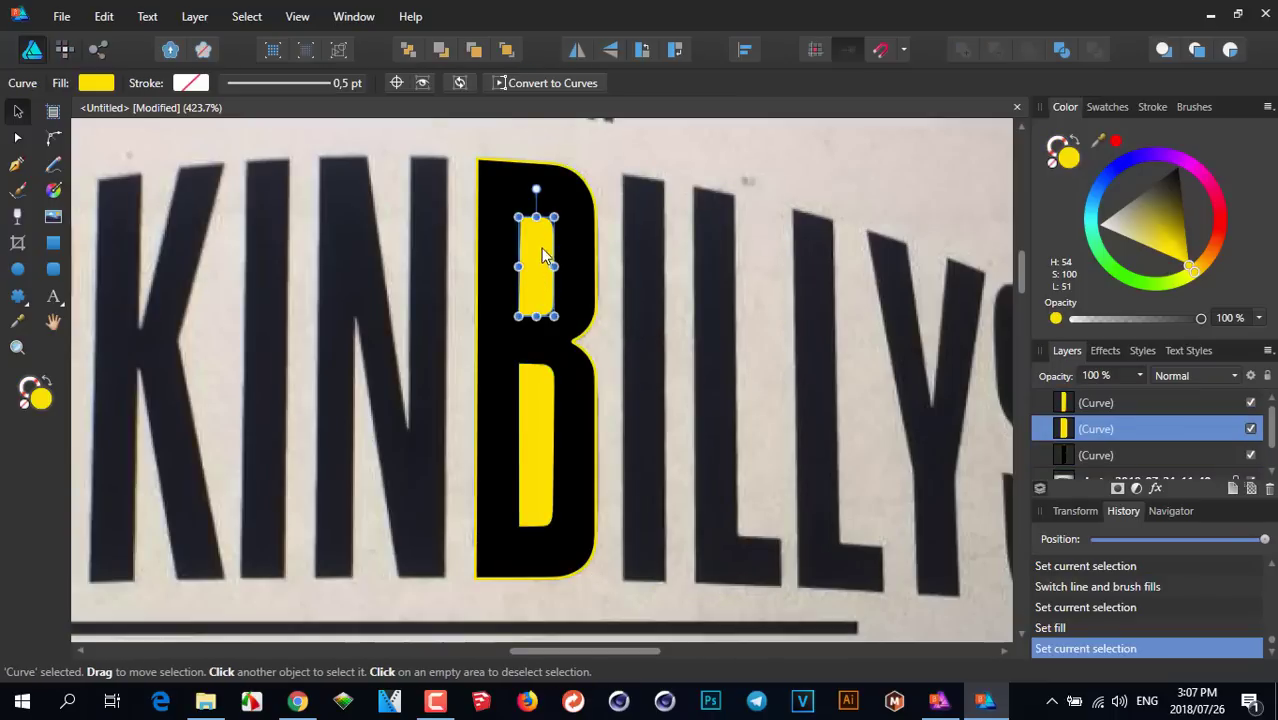
pyautogui.keyDown('shift'); pyautogui.click(540, 426); pyautogui.keyUp('shift')
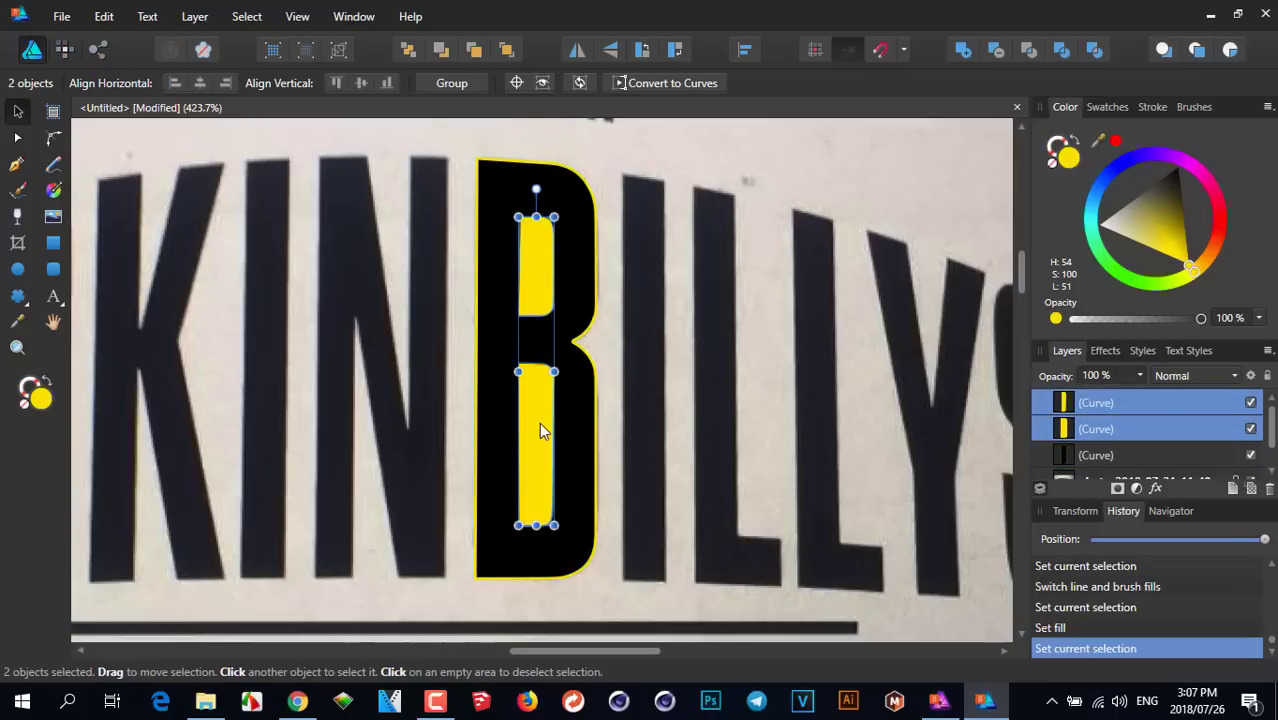
pyautogui.click(1075, 145)
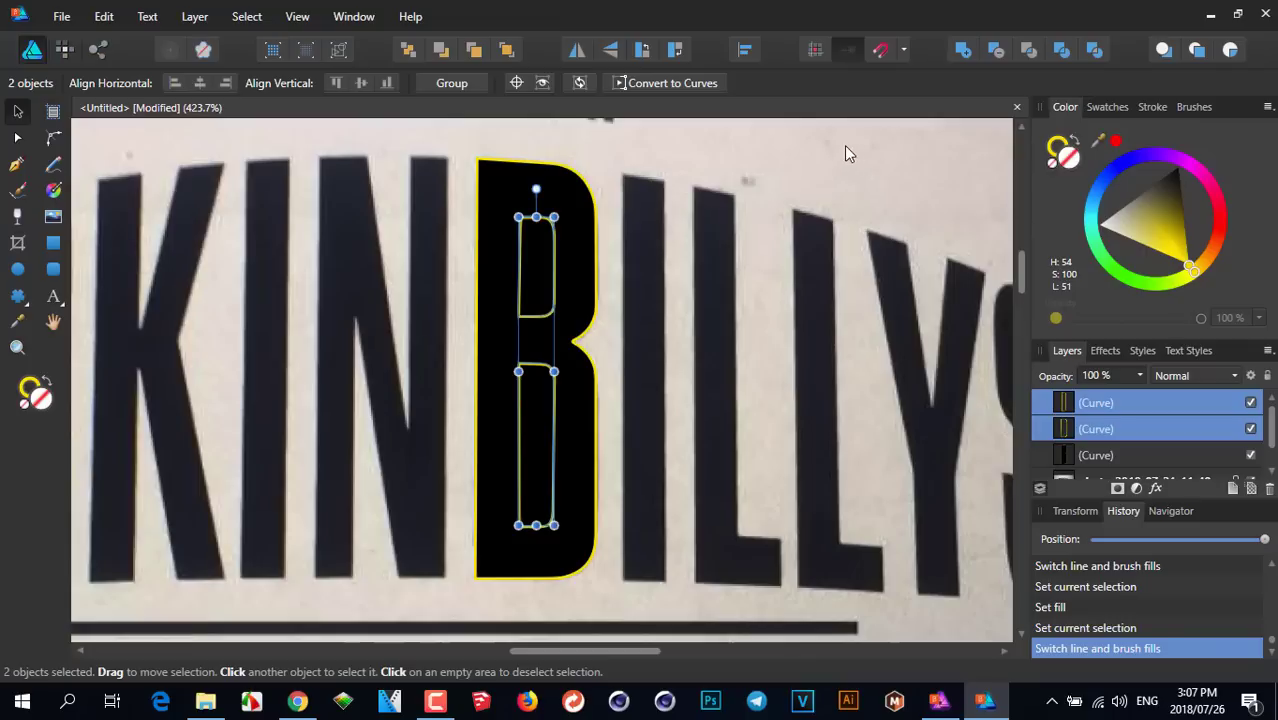
pyautogui.click(845, 147)
# Select both outlined inner openings together with the black B shape and subtract the openings from it
pyautogui.click(552, 243)
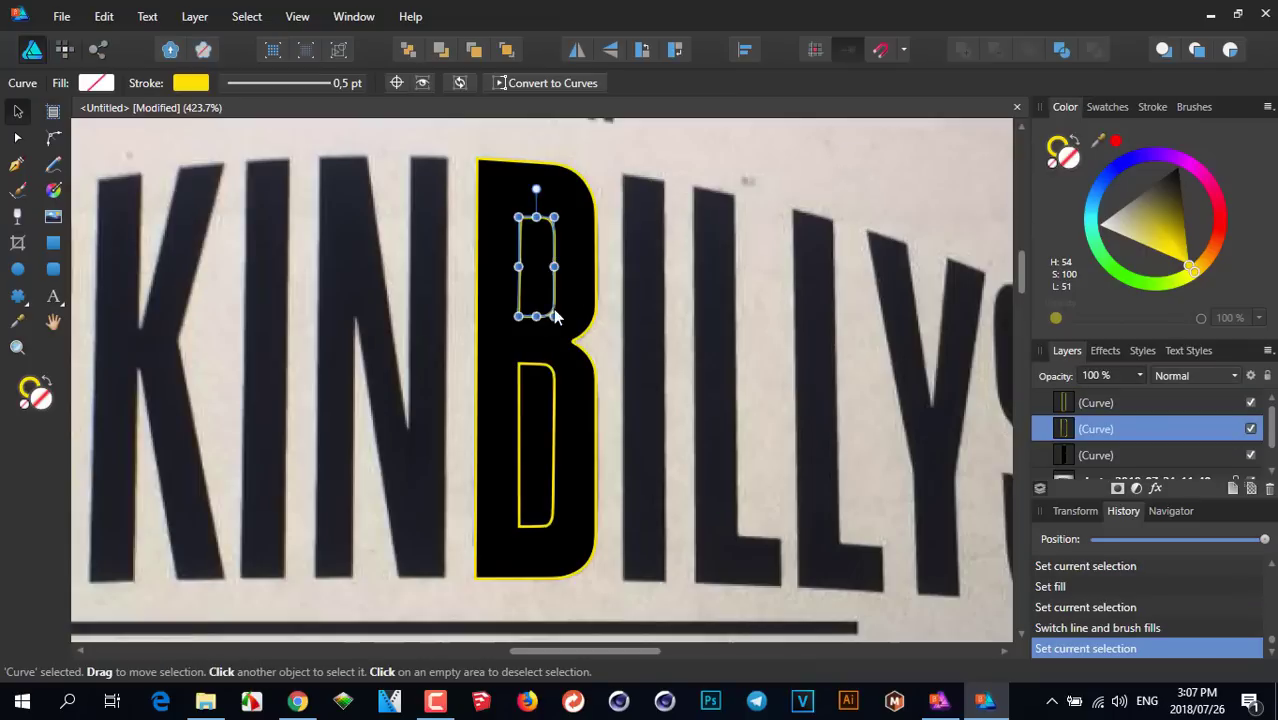
pyautogui.click(555, 380)
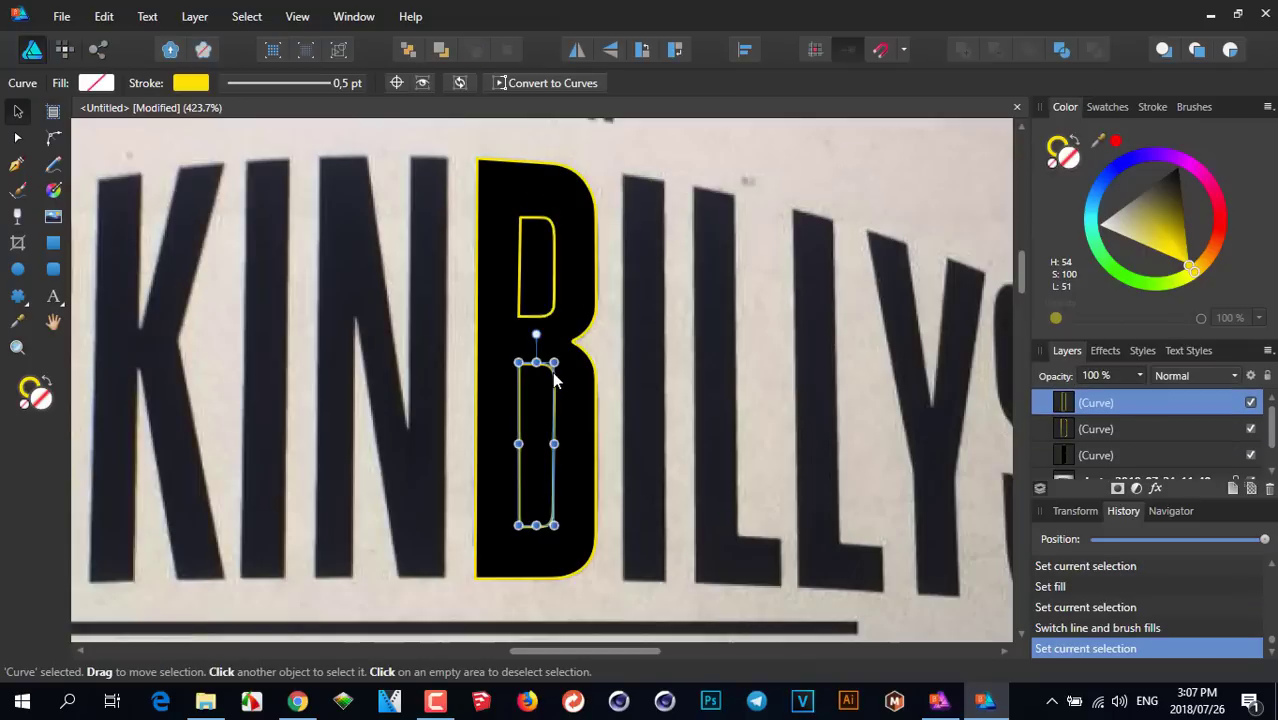
pyautogui.keyDown('shift'); pyautogui.click(555, 278); pyautogui.keyUp('shift')
pyautogui.keyDown('shift'); pyautogui.click(588, 275); pyautogui.keyUp('shift')
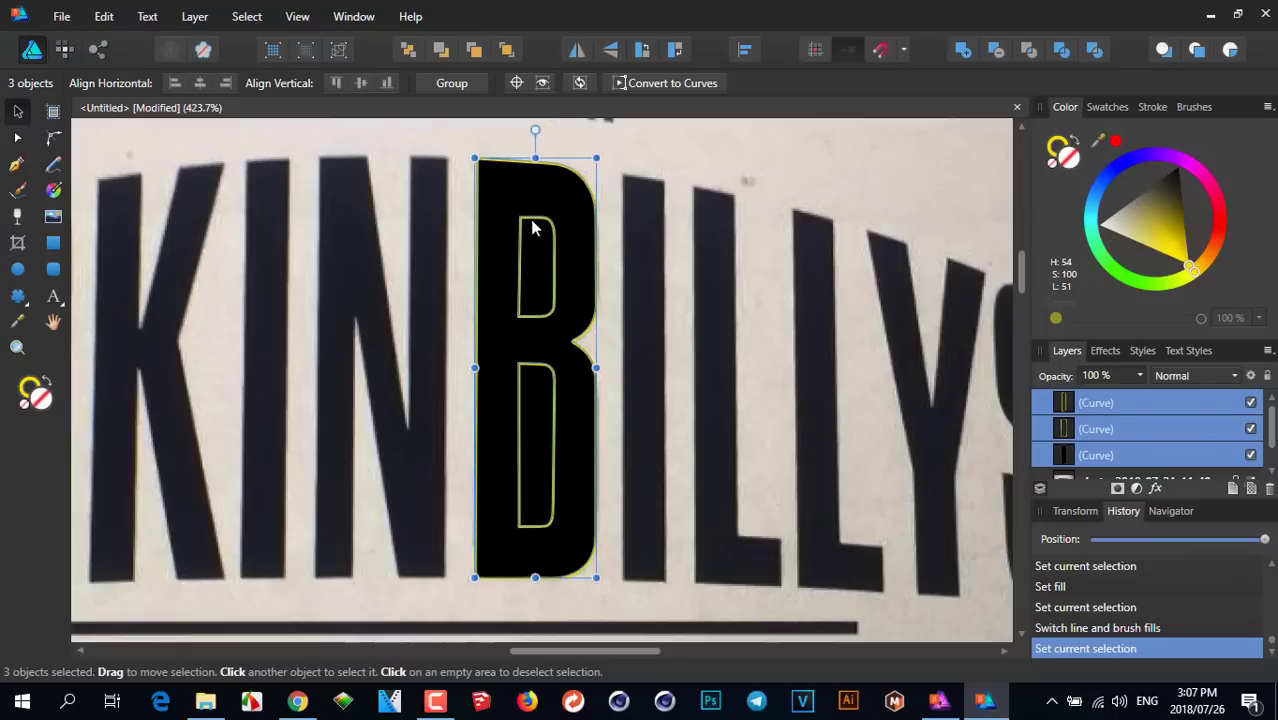
pyautogui.click(996, 49)
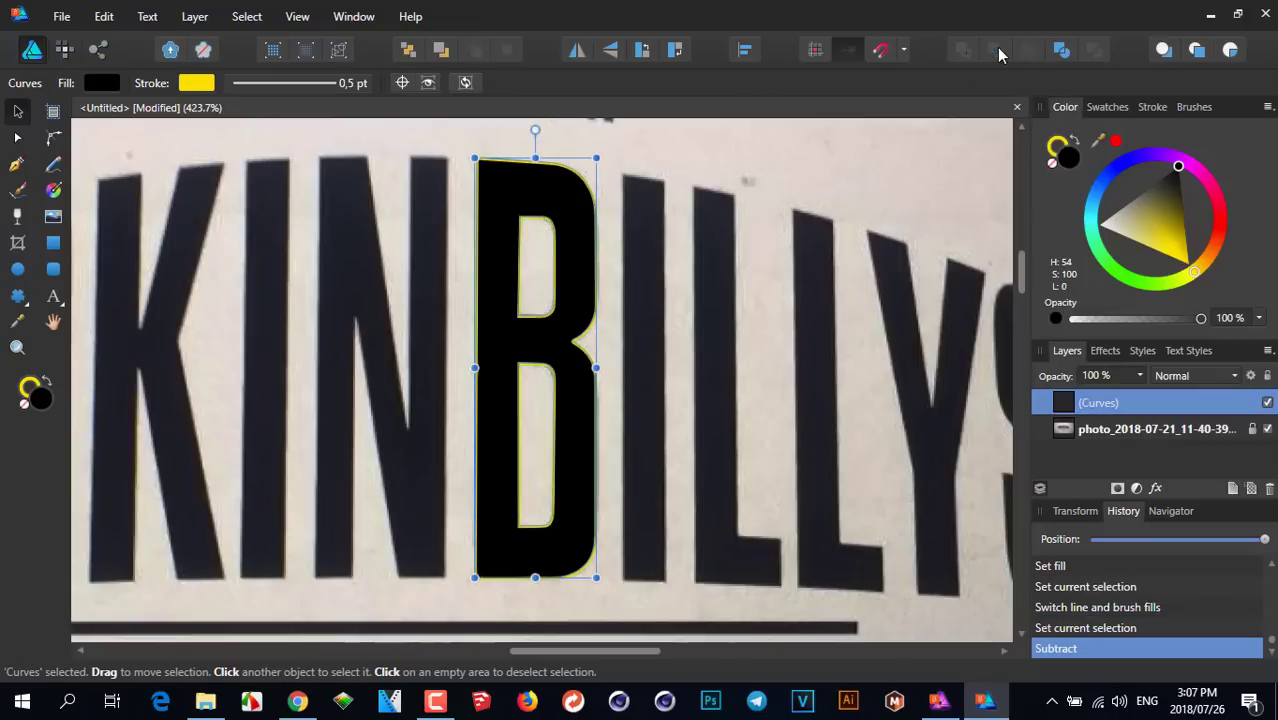
# Try shifting the combined B shape slightly towards the letter I, and undo the shift
pyautogui.click(660, 168)
pyautogui.click(570, 230)
pyautogui.moveTo(570, 230); pyautogui.dragTo(610, 238)
pyautogui.hotkey('ctrl', 'z')
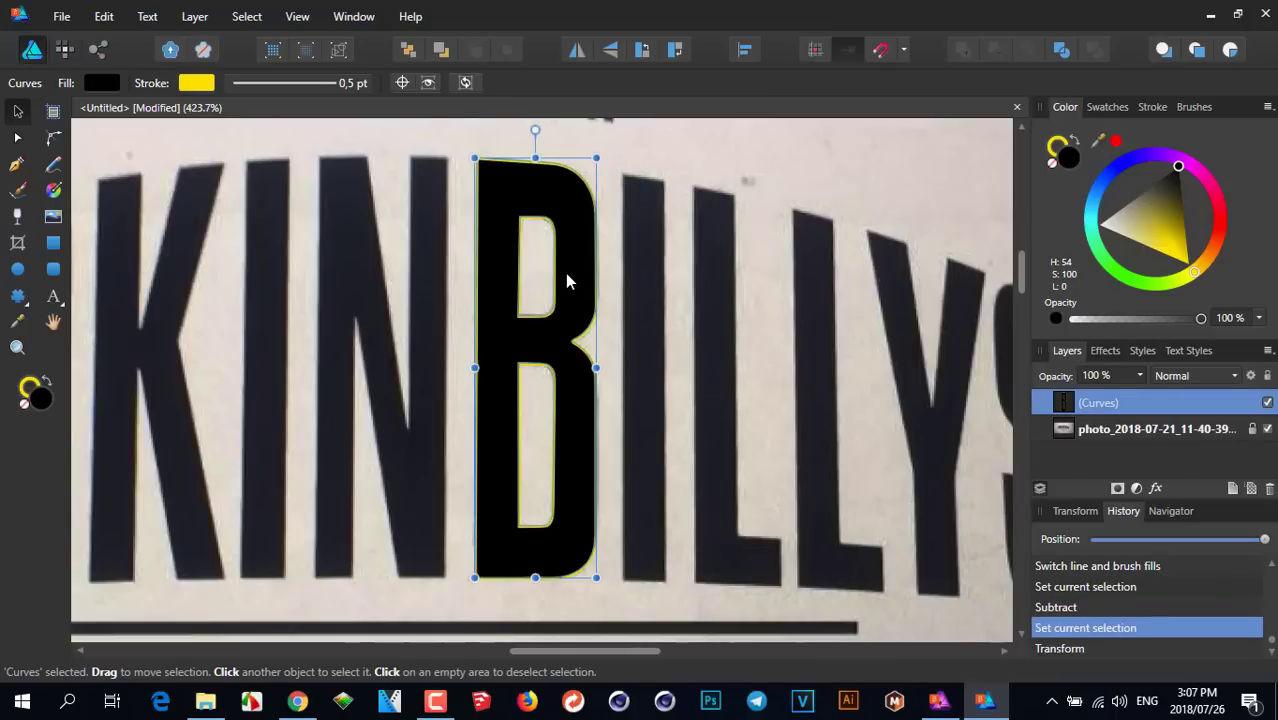
# Try reshaping the combined B with the Node tool by moving a curve handle, undo the change and deselect
pyautogui.scroll(1, 566, 275)
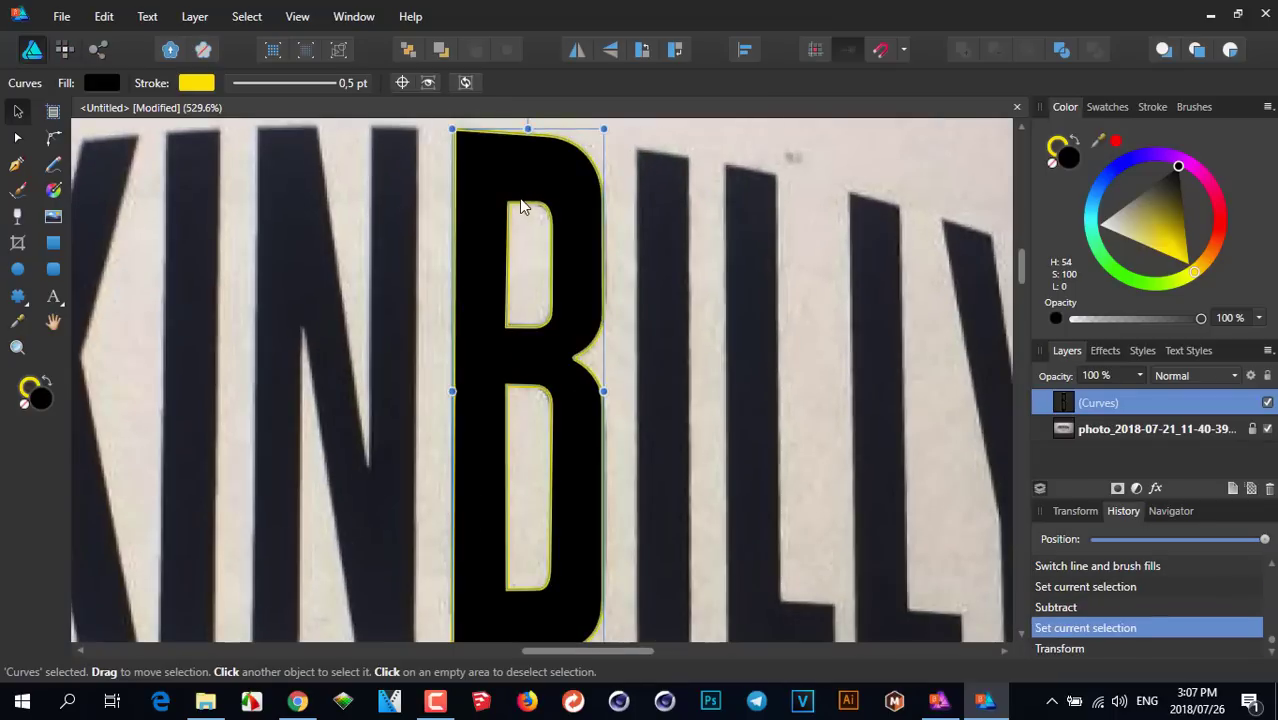
pyautogui.click(17, 137)
pyautogui.scroll(3, 550, 225)
pyautogui.moveTo(445, 162); pyautogui.dragTo(505, 205)
pyautogui.hotkey('ctrl', 'z')
pyautogui.scroll(-4, 520, 215)
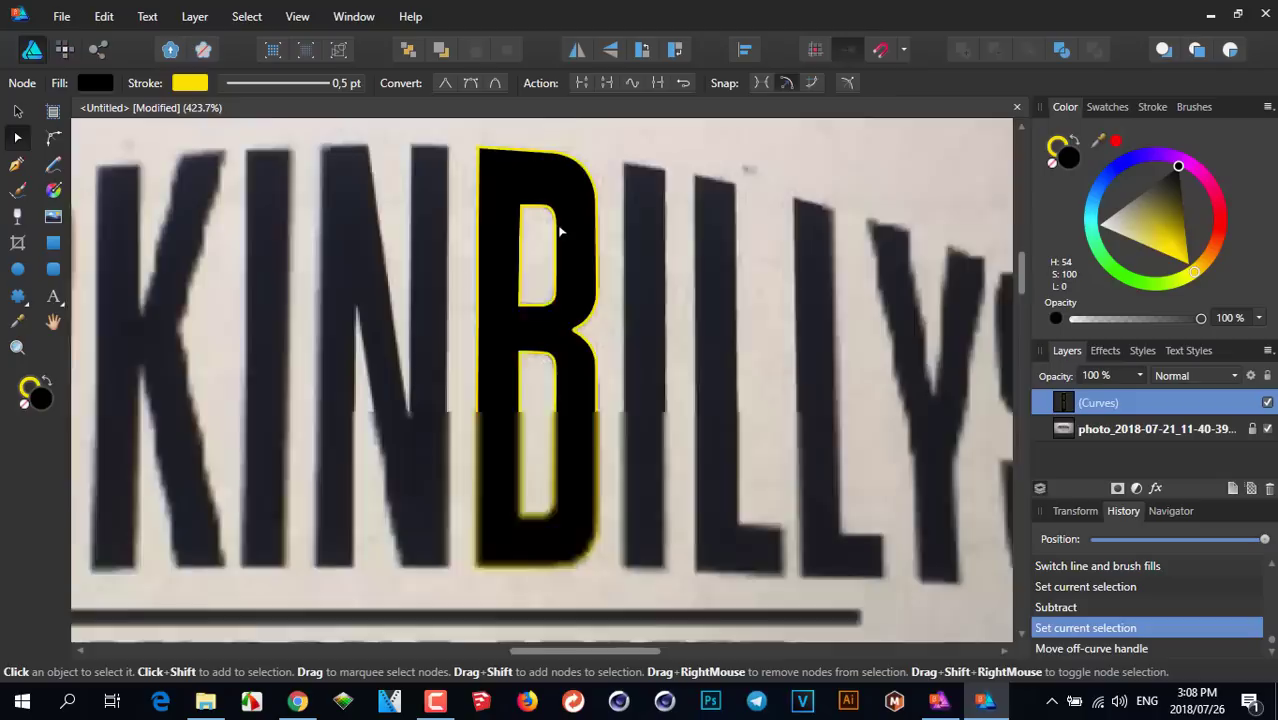
pyautogui.click(672, 162)
# Move the combined B shape away from its traced letter, over the neighbouring letters I and L
pyautogui.scroll(1, 542, 271)
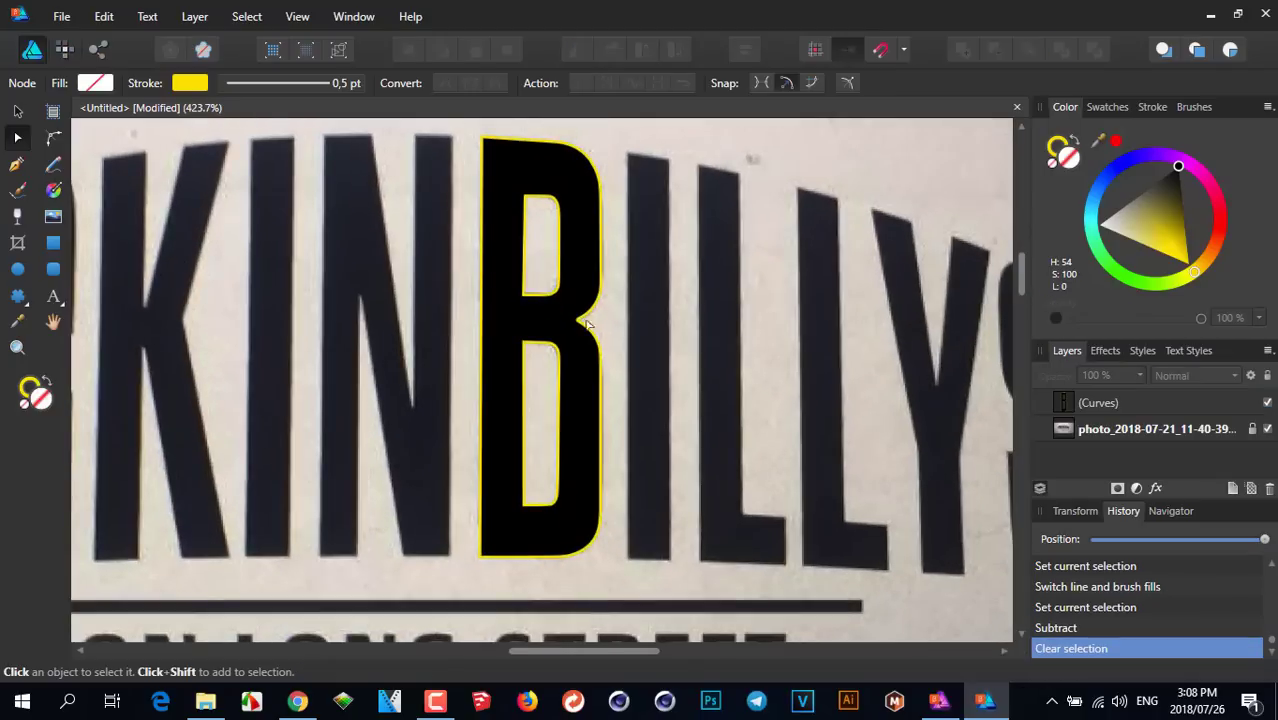
pyautogui.click(18, 111)
pyautogui.moveTo(592, 240); pyautogui.dragTo(715, 240)
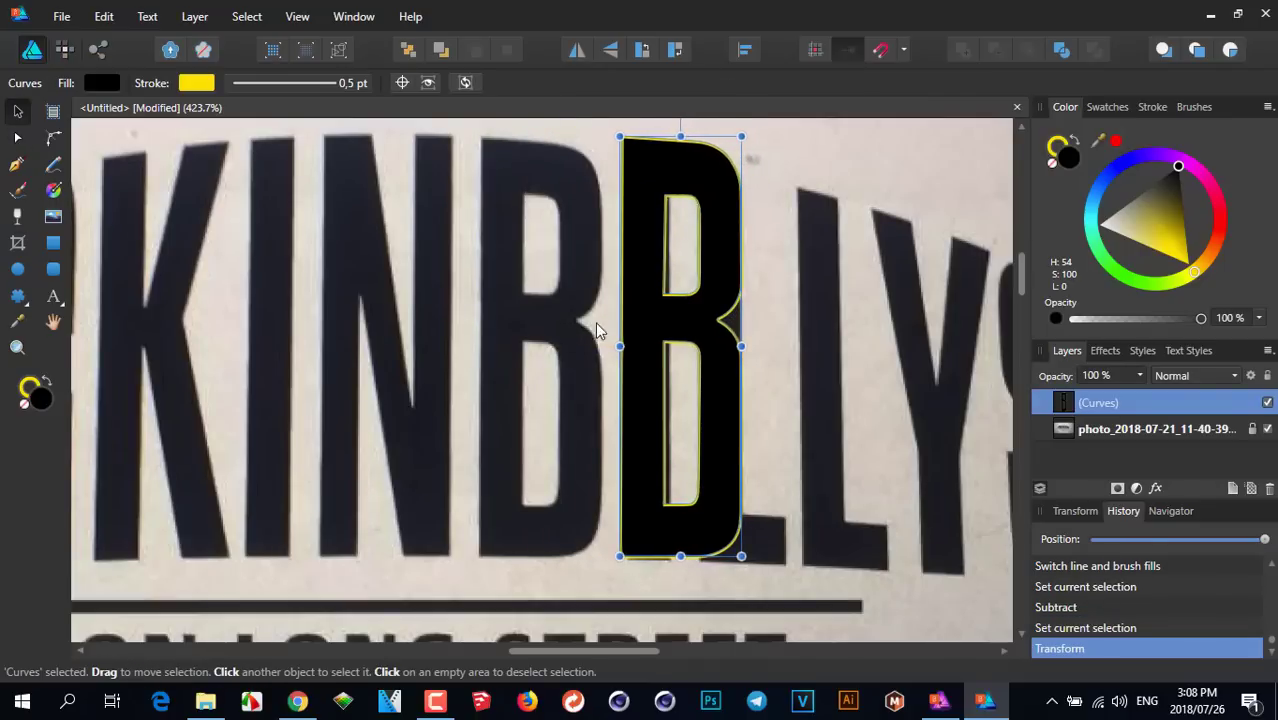
pyautogui.scroll(-3, 240, 362)
pyautogui.moveTo(397, 366); pyautogui.dragTo(614, 343)
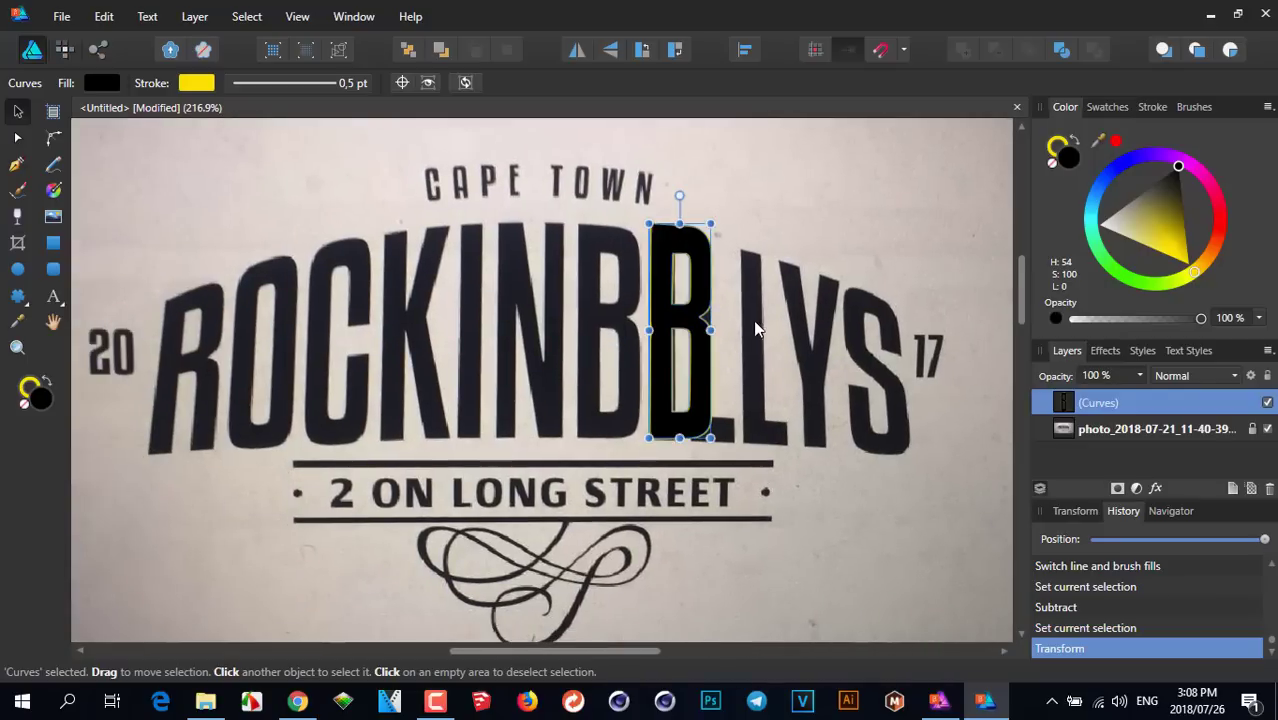
pyautogui.scroll(2, 757, 298)
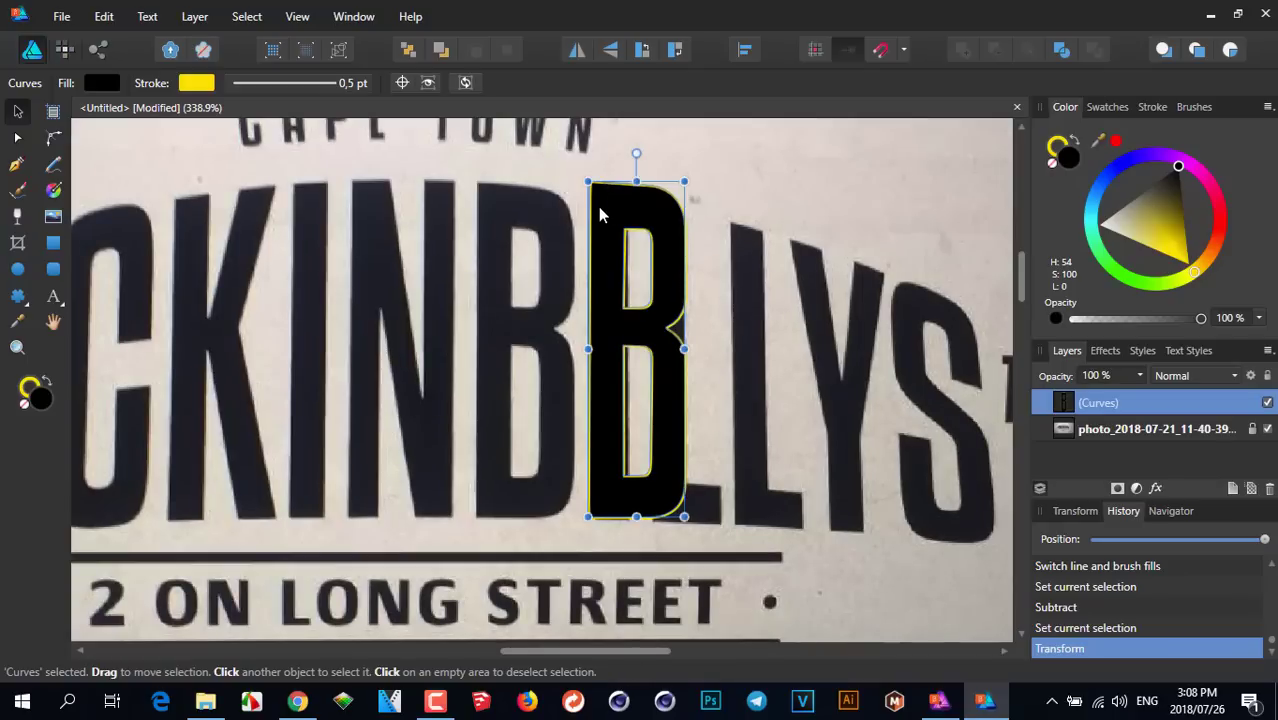
pyautogui.moveTo(665, 221); pyautogui.dragTo(746, 189)
pyautogui.moveTo(746, 189); pyautogui.dragTo(707, 168)
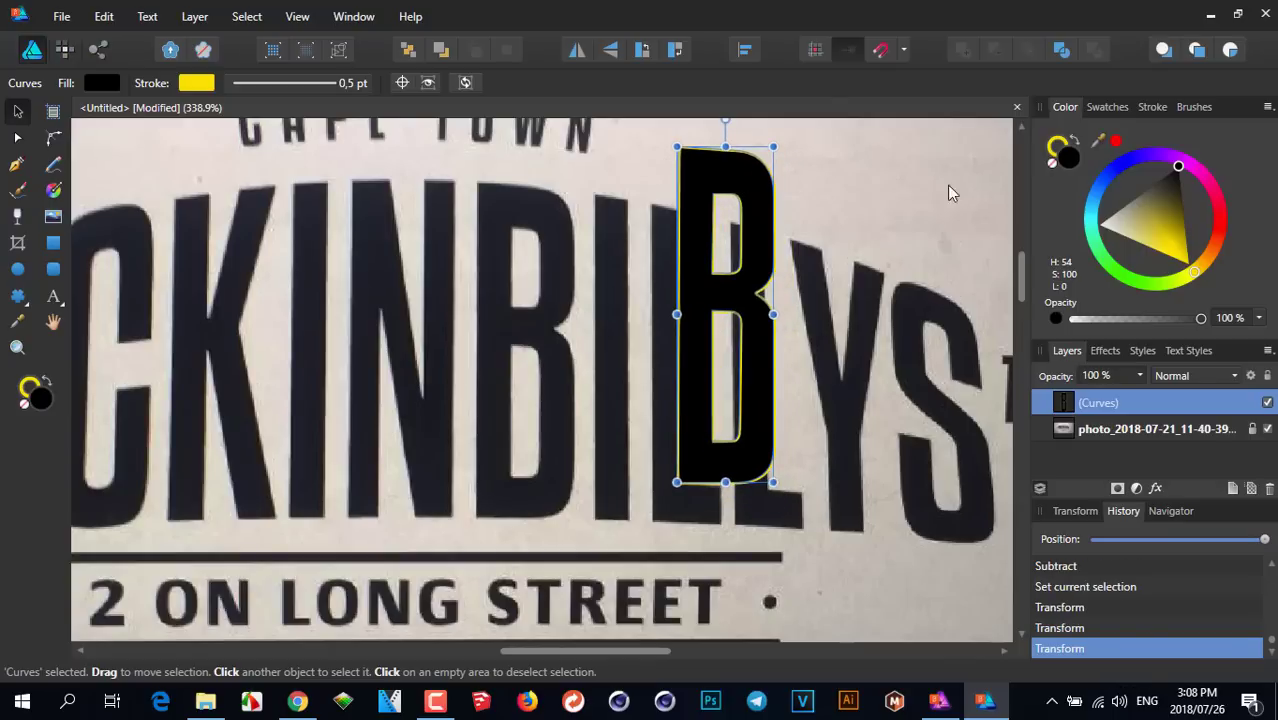
# Remove the yellow stroke from the combined B shape and place it back over the photo's letter B
pyautogui.click(1050, 160)
pyautogui.click(859, 221)
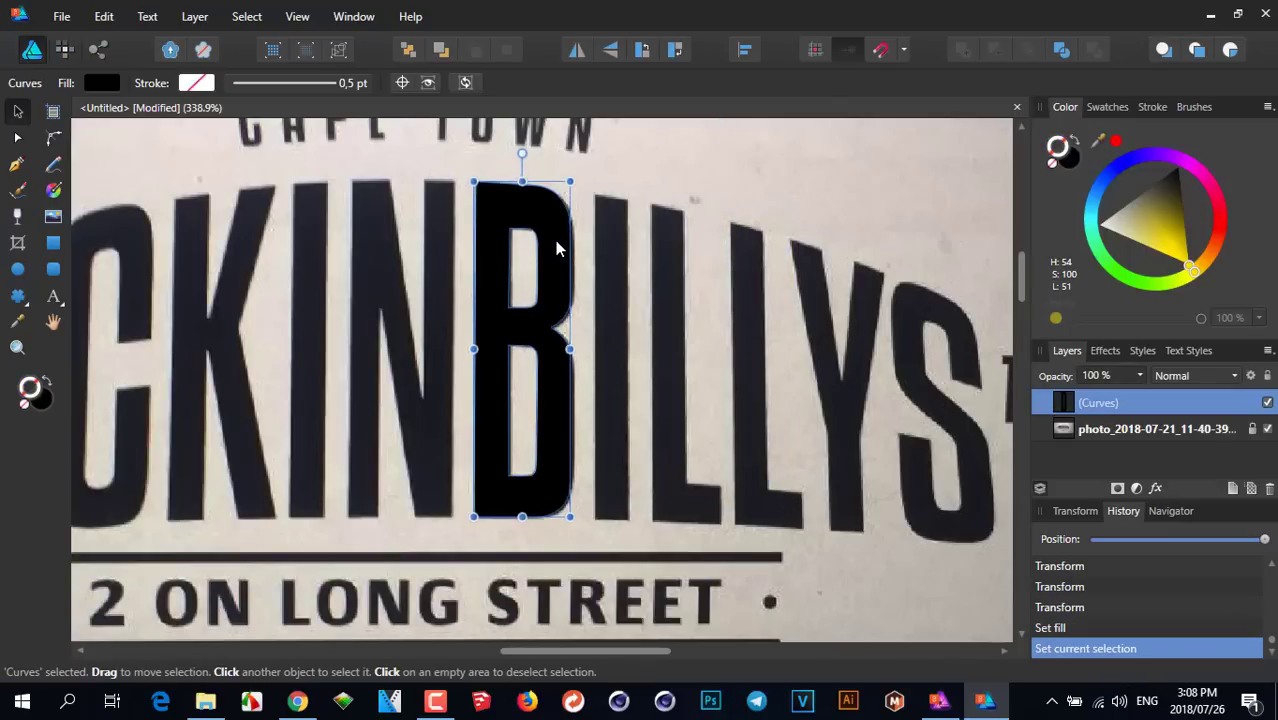